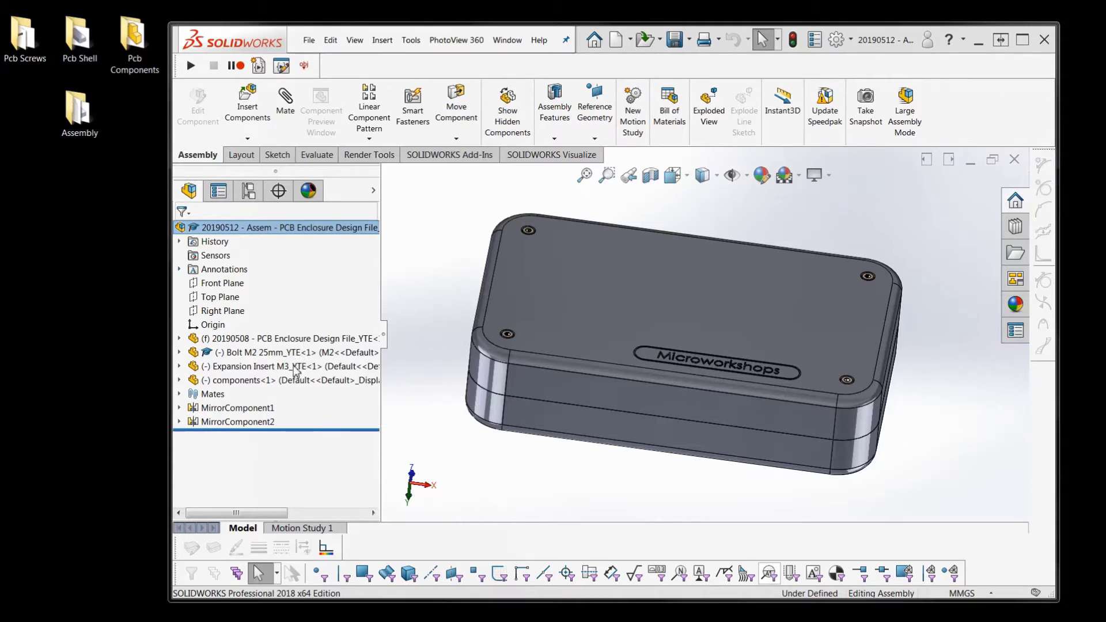
- Show the mates of the 20190508 - PCB Enclosure Design File component in the FeatureManager tree
mouse_move(295, 372)
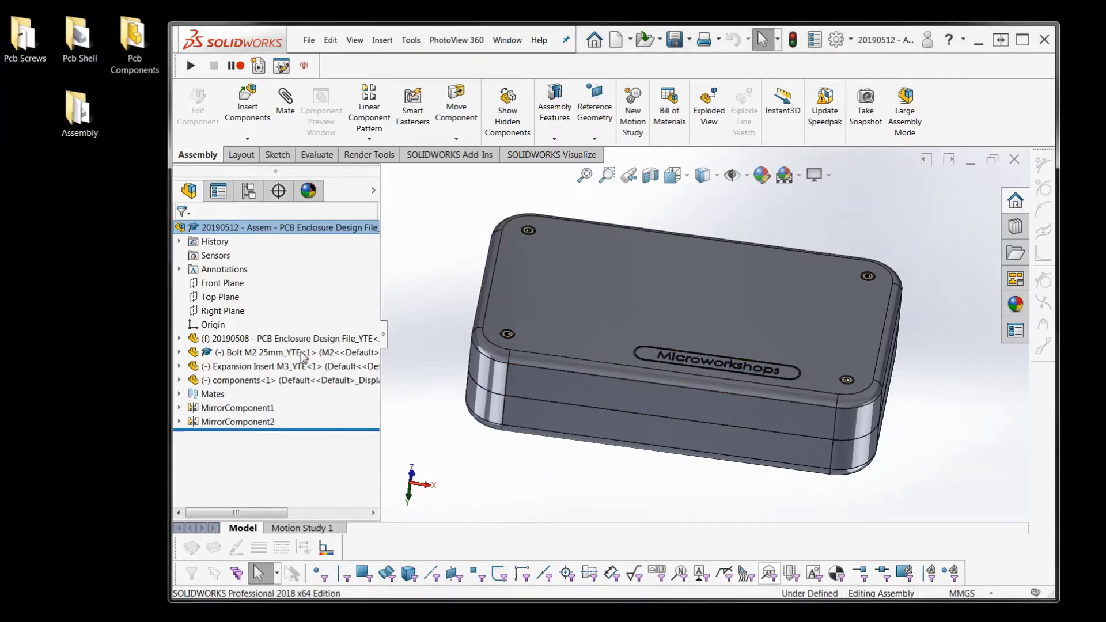
click(287, 340)
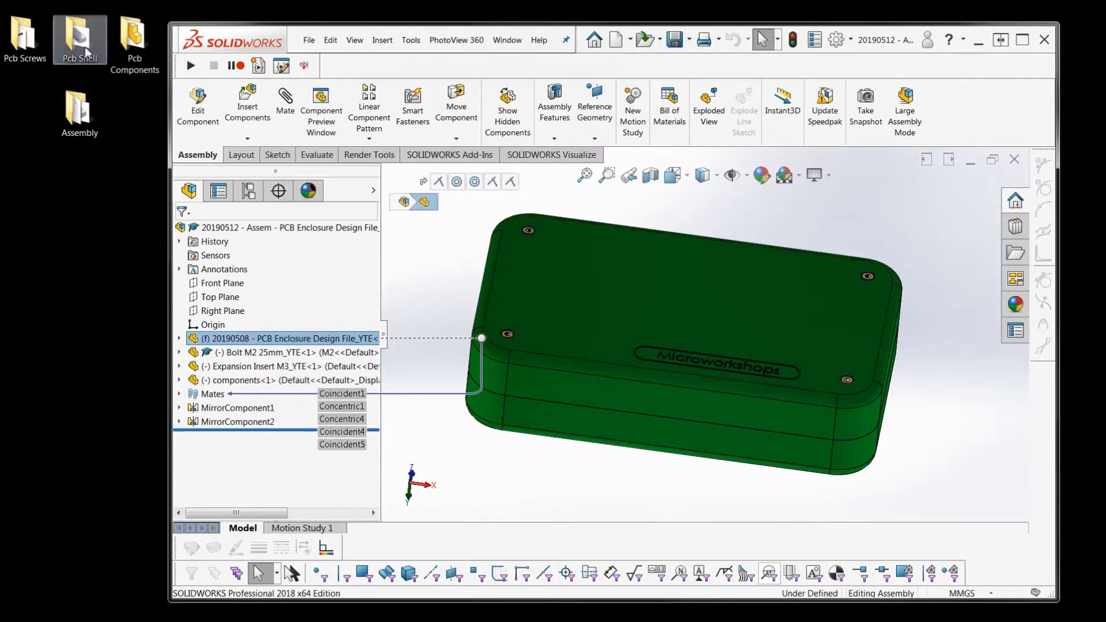
- Select MirrorComponent1 and pan and zoom the wireframe enclosure to see its references
click(482, 465)
click(237, 407)
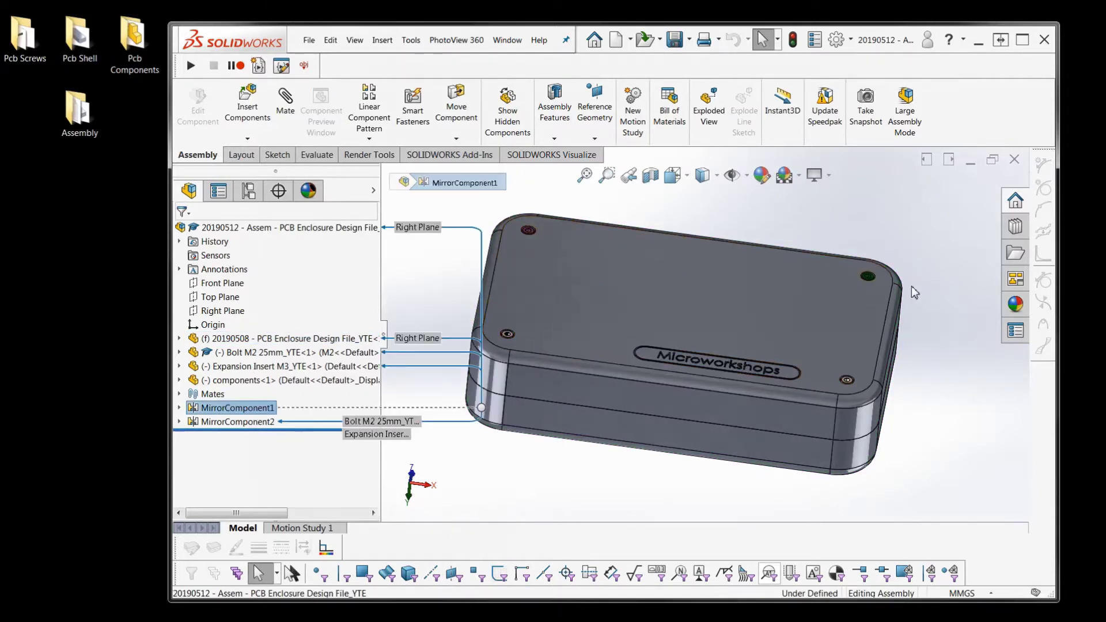
scroll(492, 247, down, 3)
scroll(498, 247, up, 3)
ctrl+middle_drag(498, 246, 613, 296)
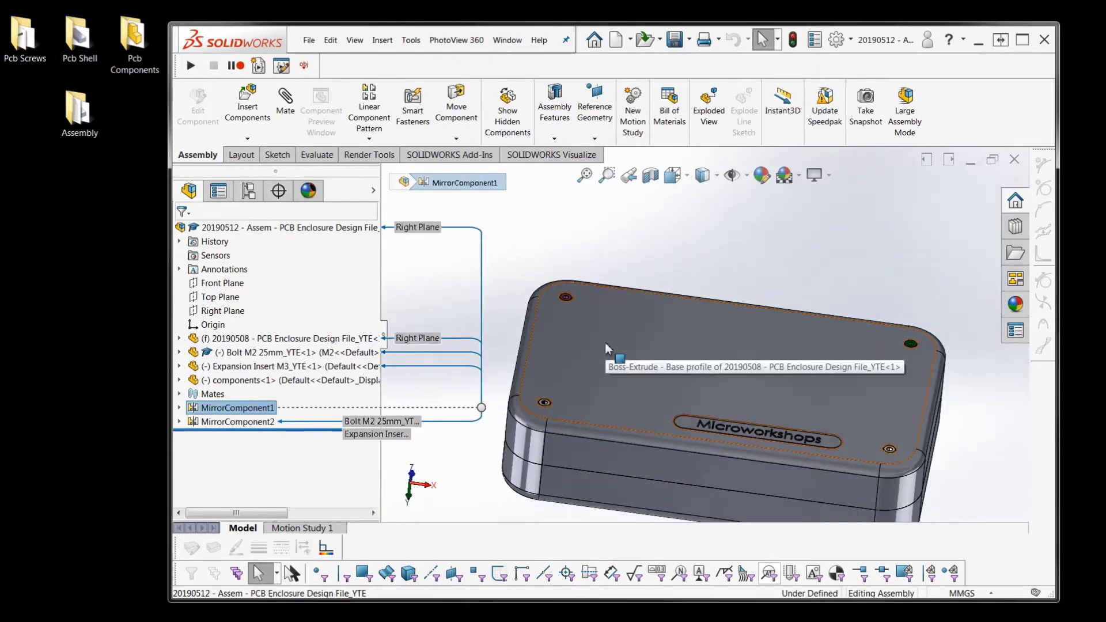
scroll(604, 342, down, 4)
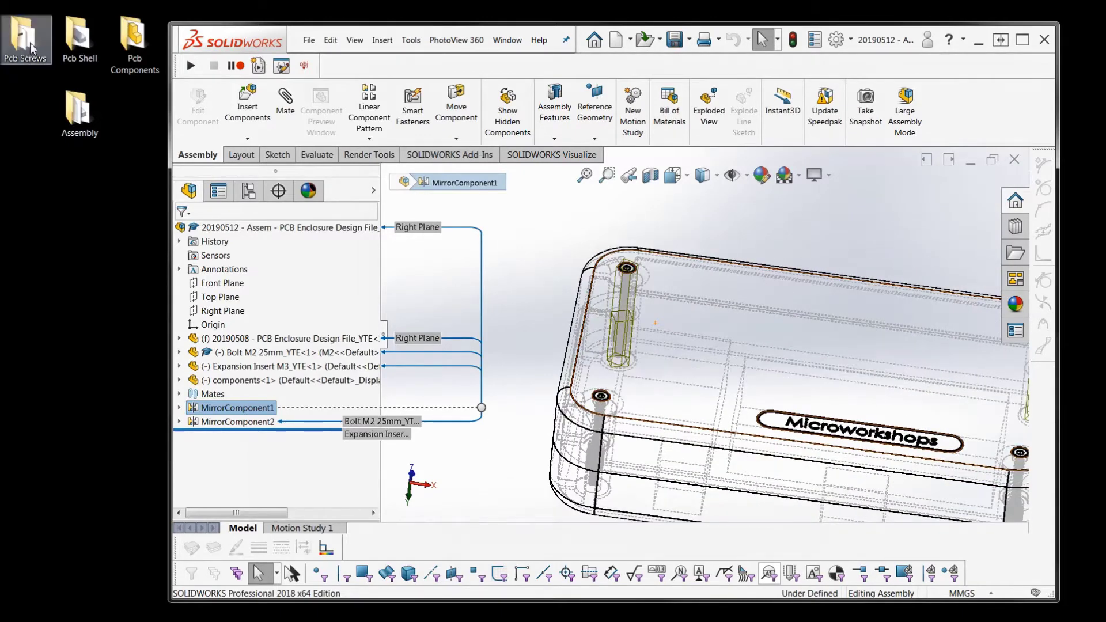
scroll(753, 328, up, 3)
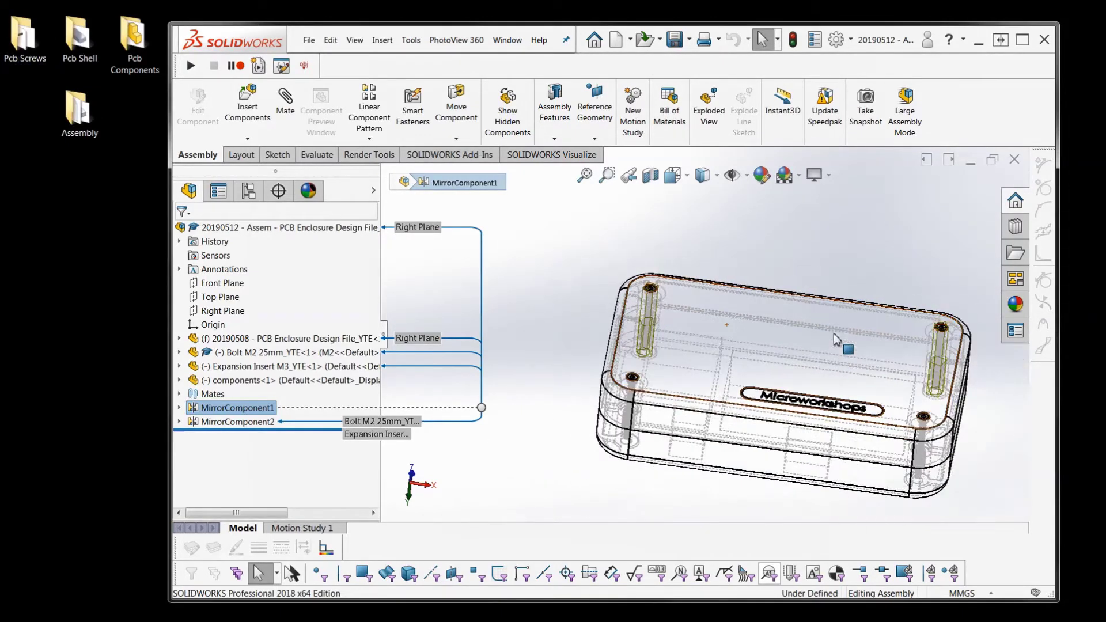
scroll(714, 236, up, 2)
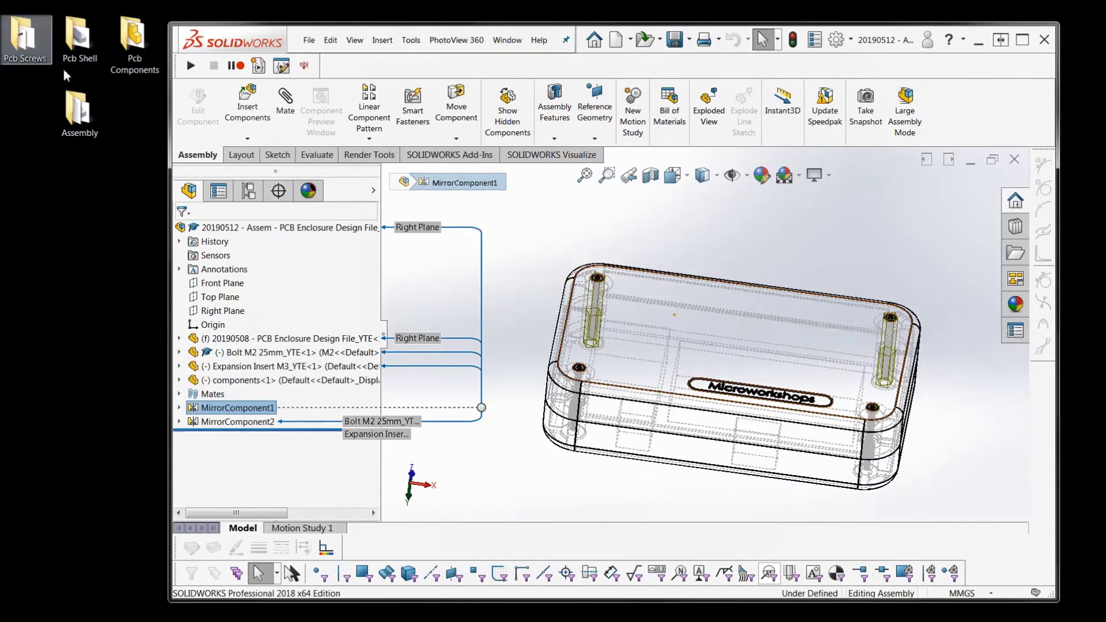
key(Escape)
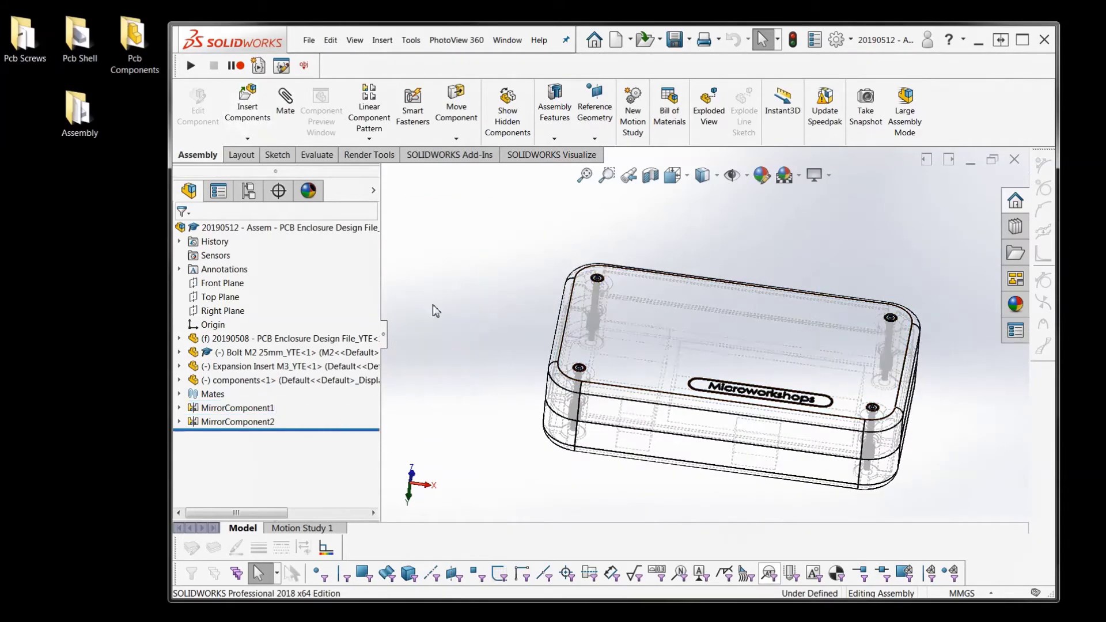
- Select components<1> and switch the display style to Shaded With Edges
click(279, 380)
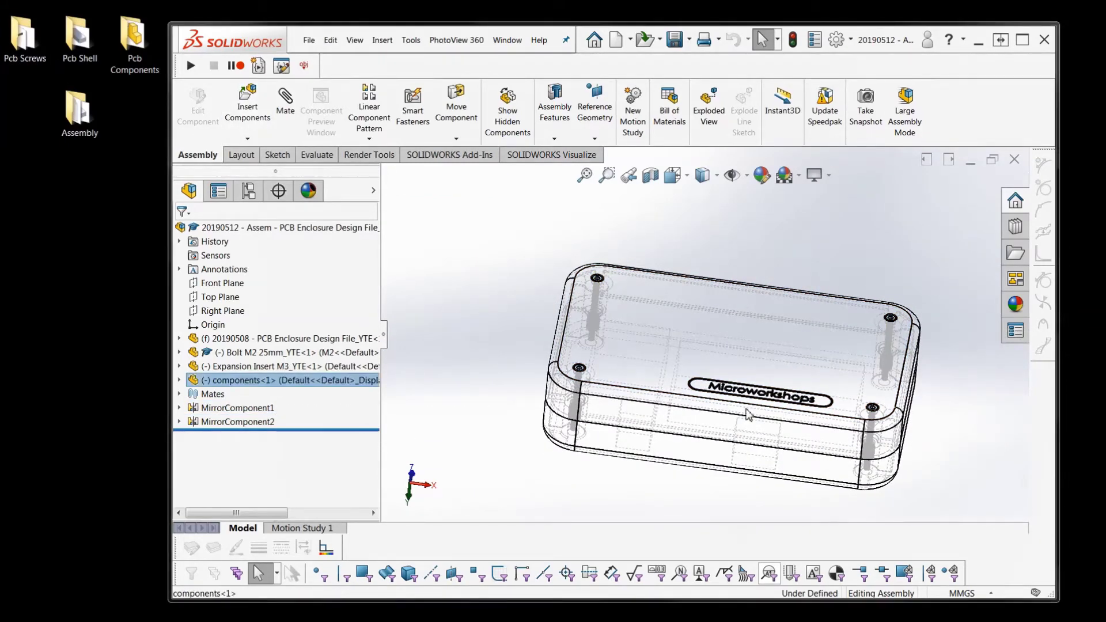
scroll(747, 413, down, 1)
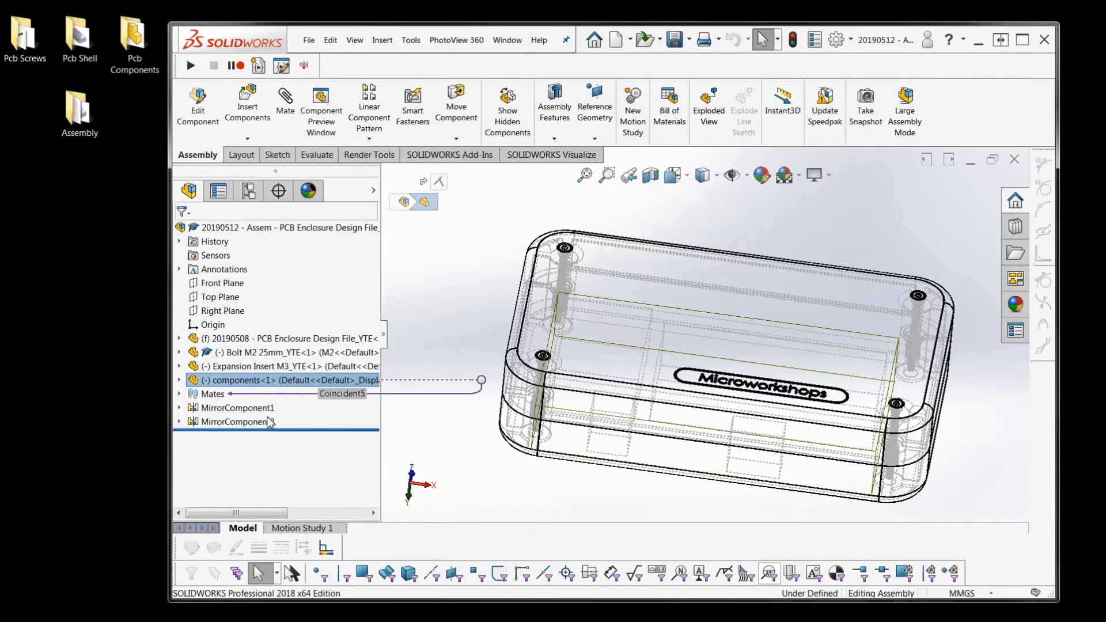
click(713, 176)
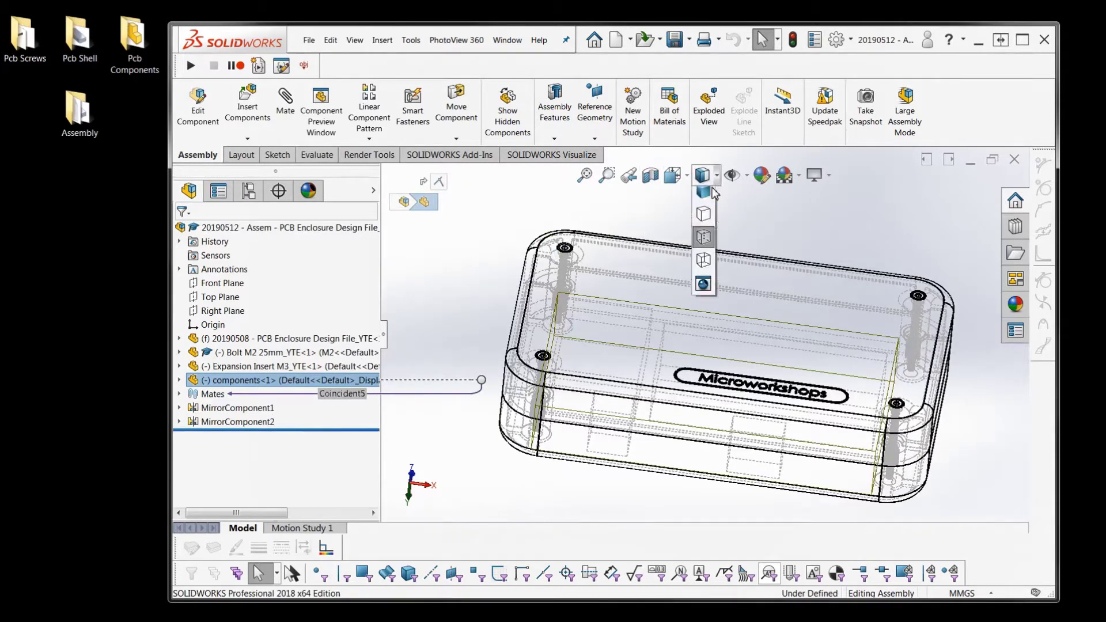
click(708, 199)
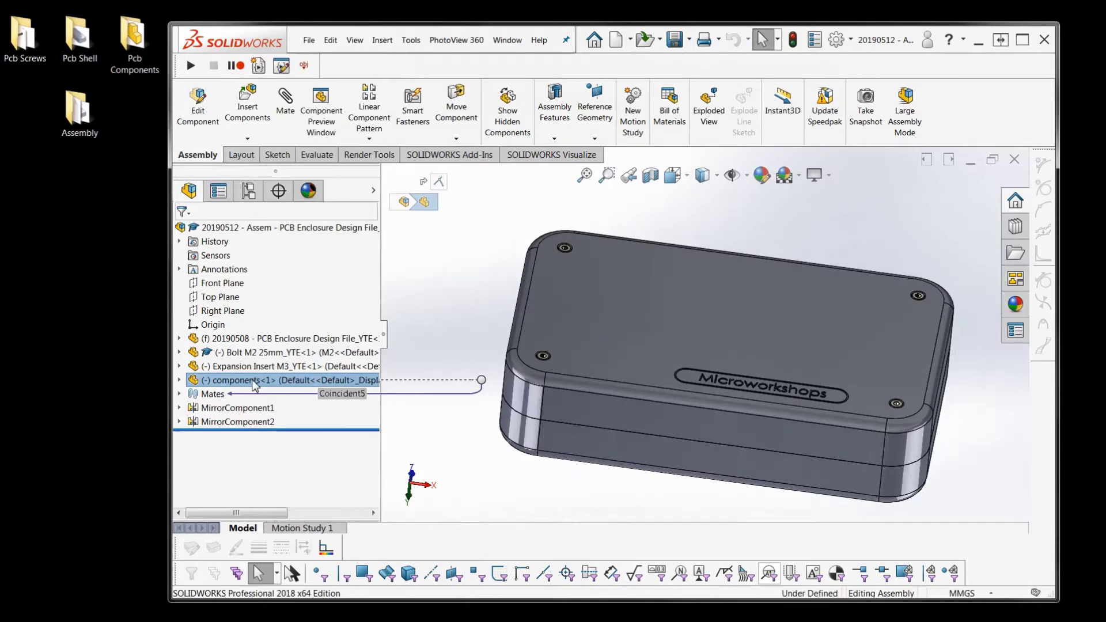
- Isolate components<1>, exit isolation to restore the full assembly, and close the document
right_click(255, 383)
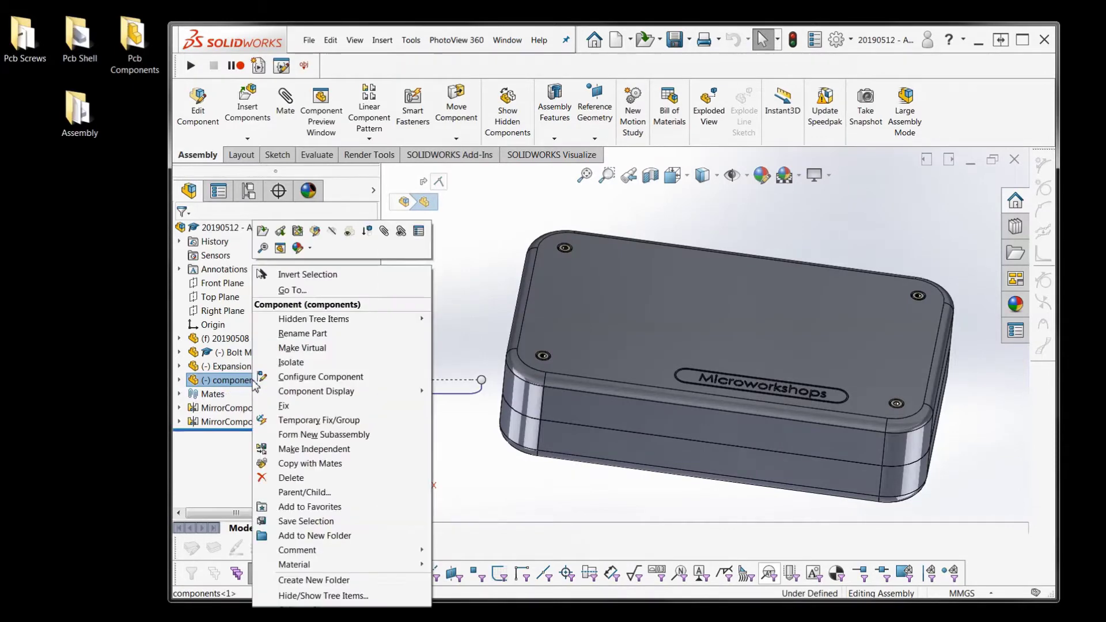
key(Escape)
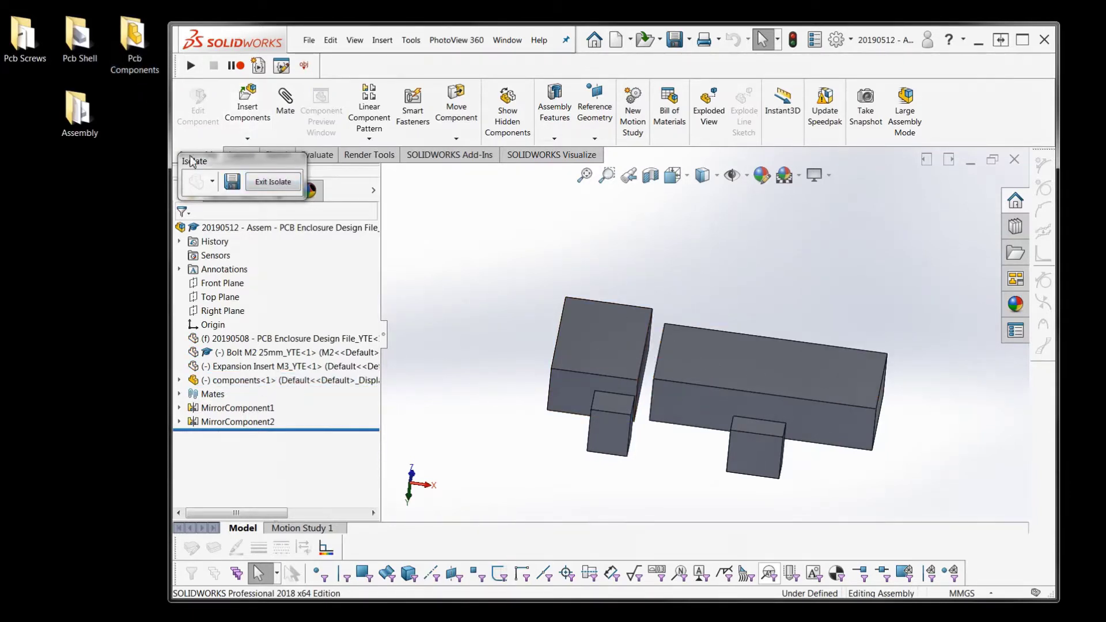
click(273, 181)
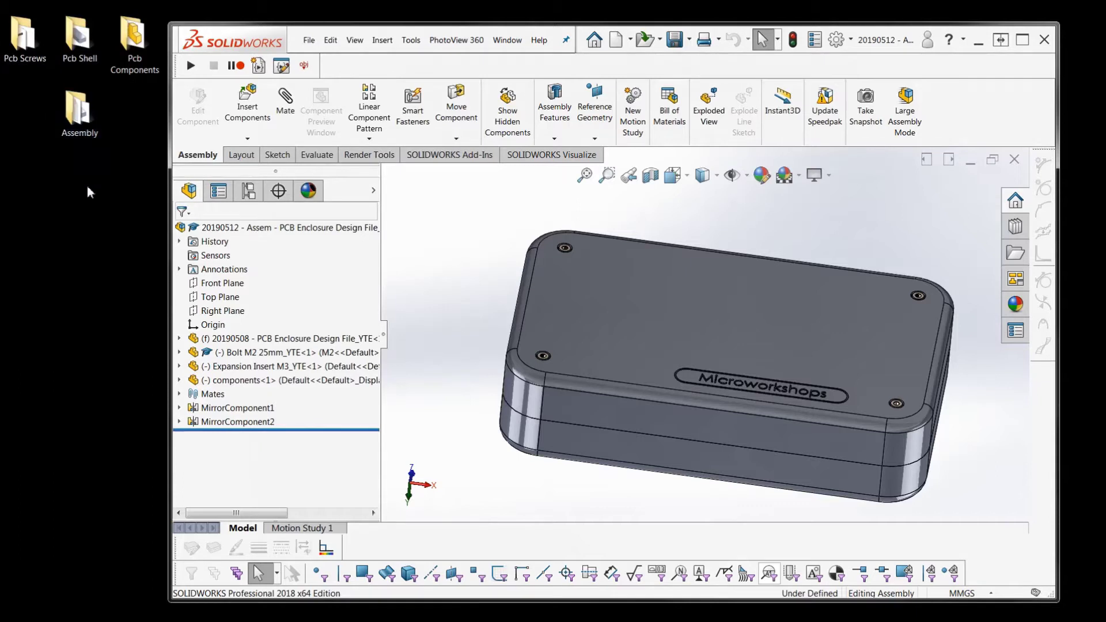
click(1015, 159)
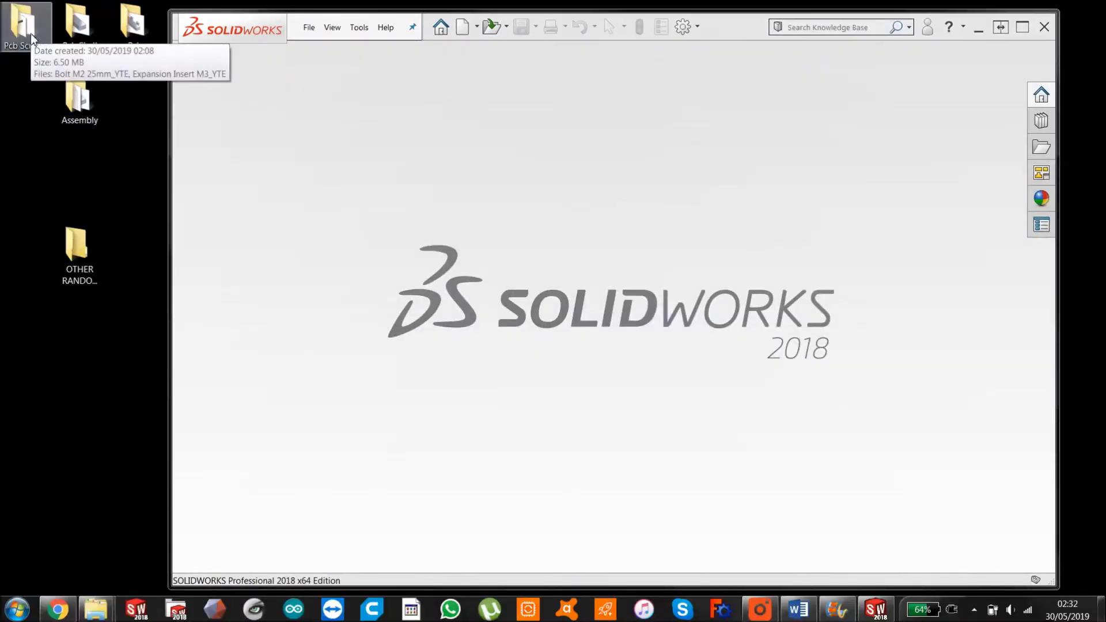
- Move Pcb Screws into OTHER RANDOM FOLDER, then open the 20190512 PCB enclosure assembly
drag(30, 33, 77, 249)
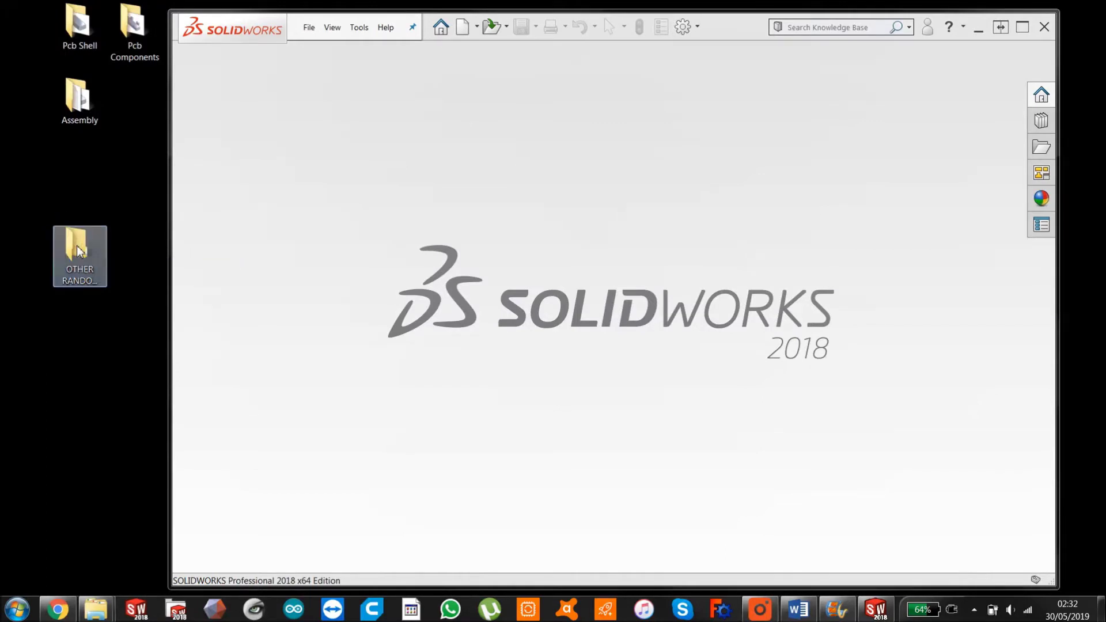
click(314, 30)
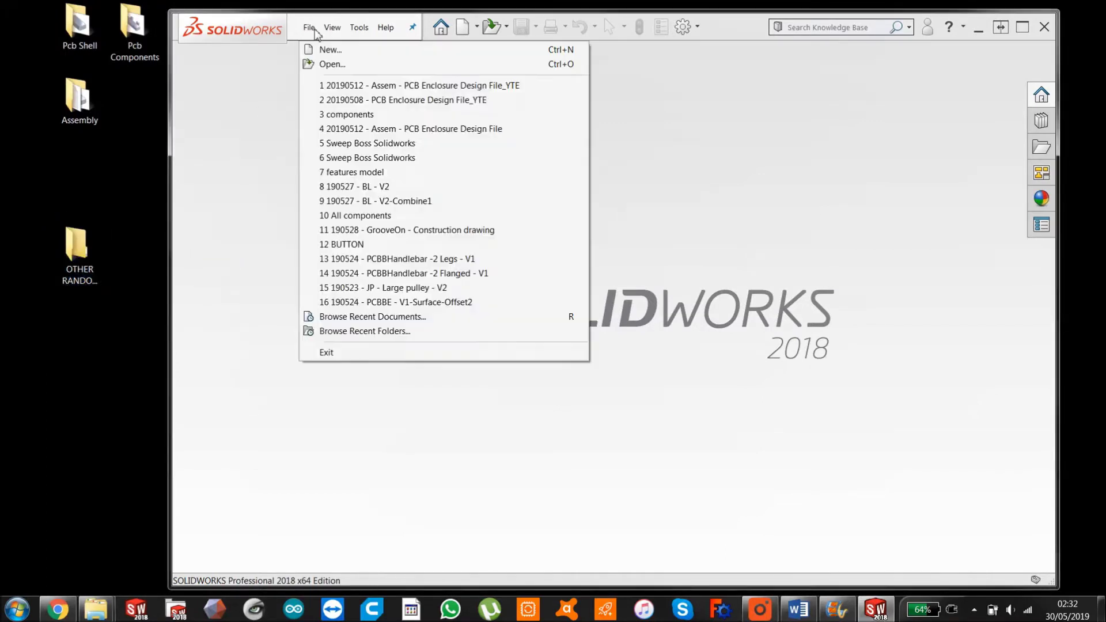
click(328, 64)
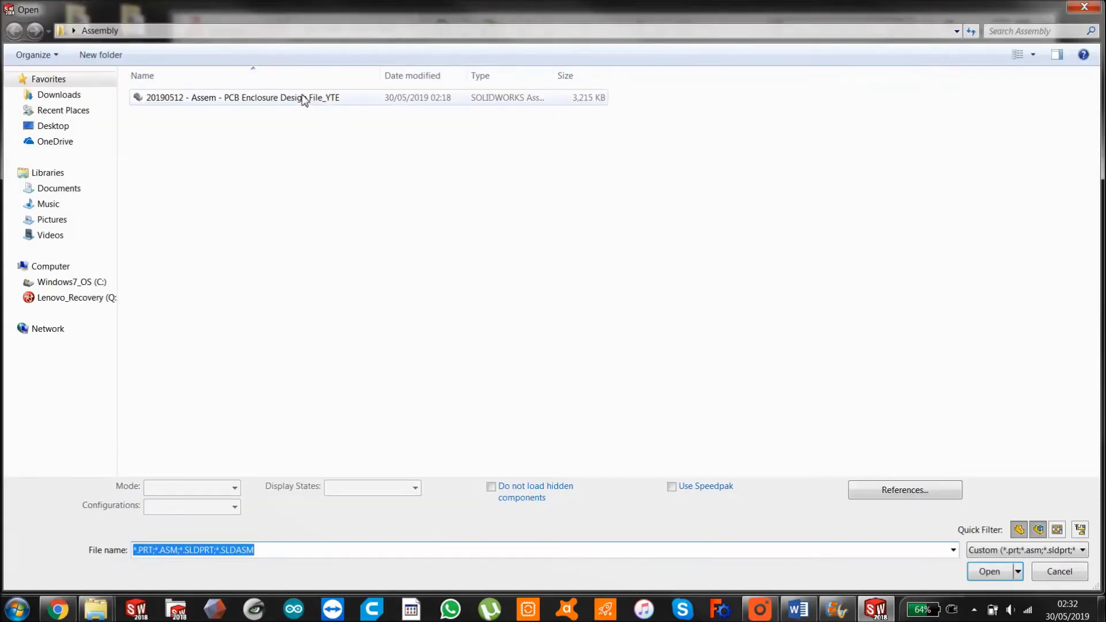
double_click(301, 98)
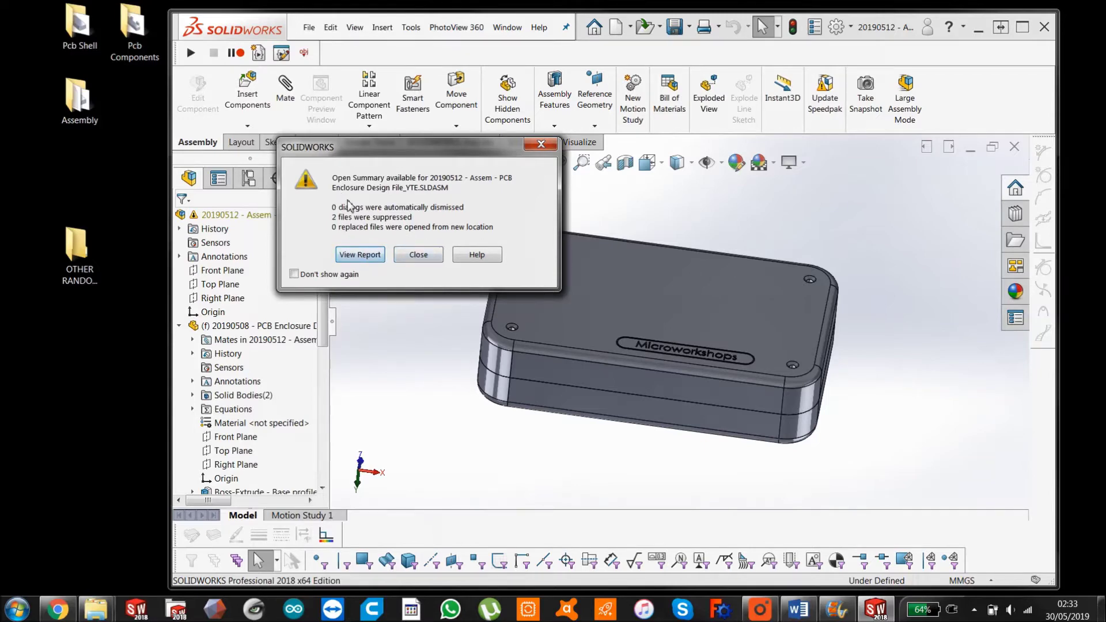
click(418, 256)
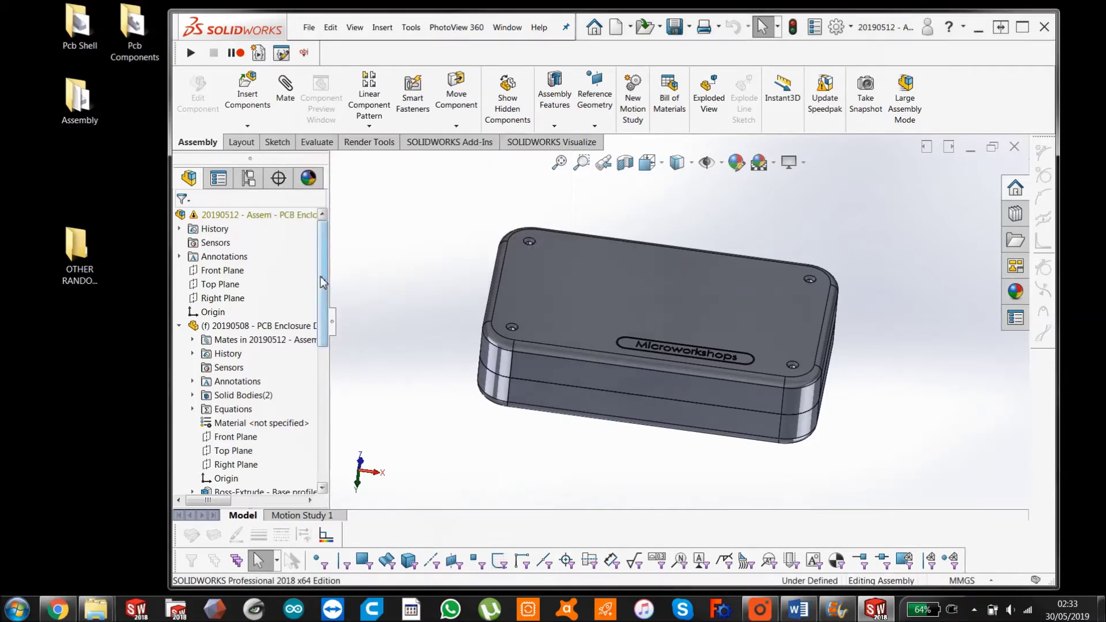
scroll(324, 279, down, 1)
click(179, 311)
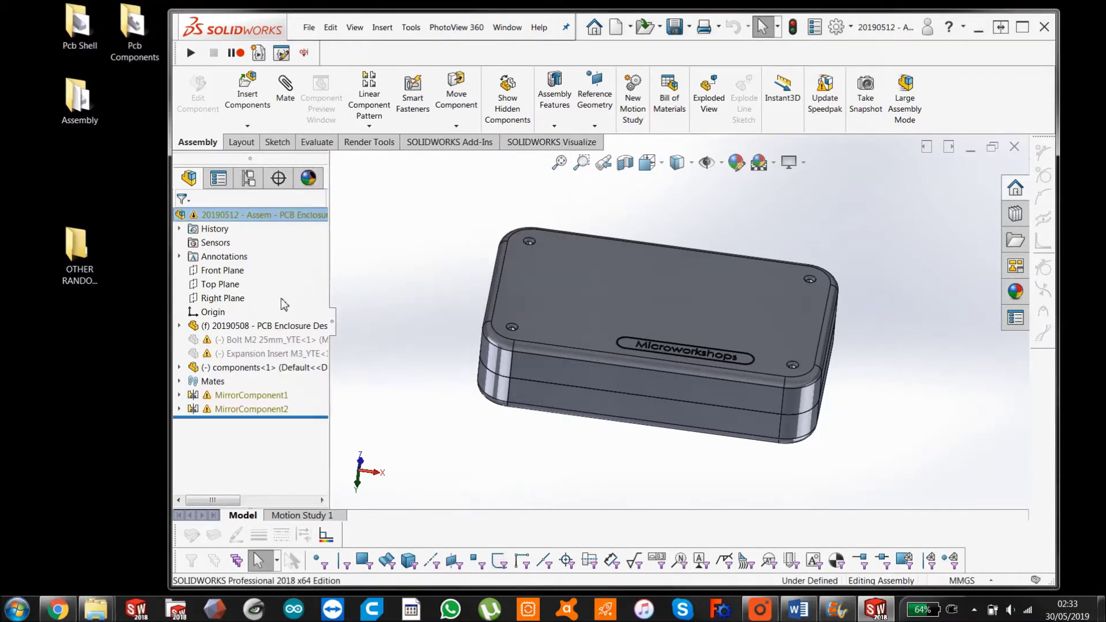
click(271, 340)
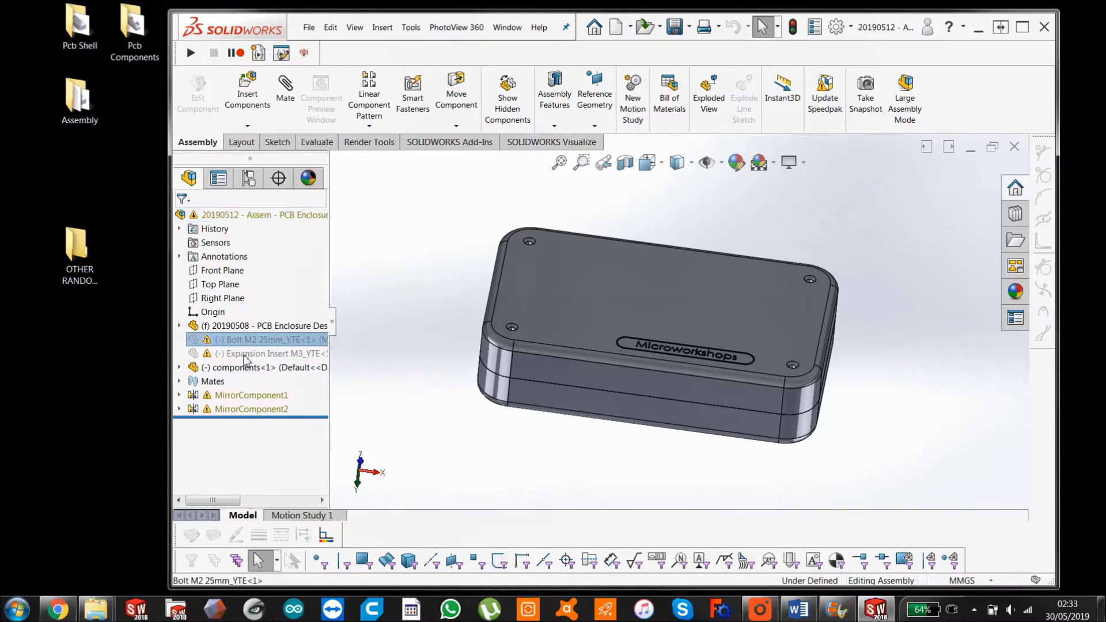
click(244, 353)
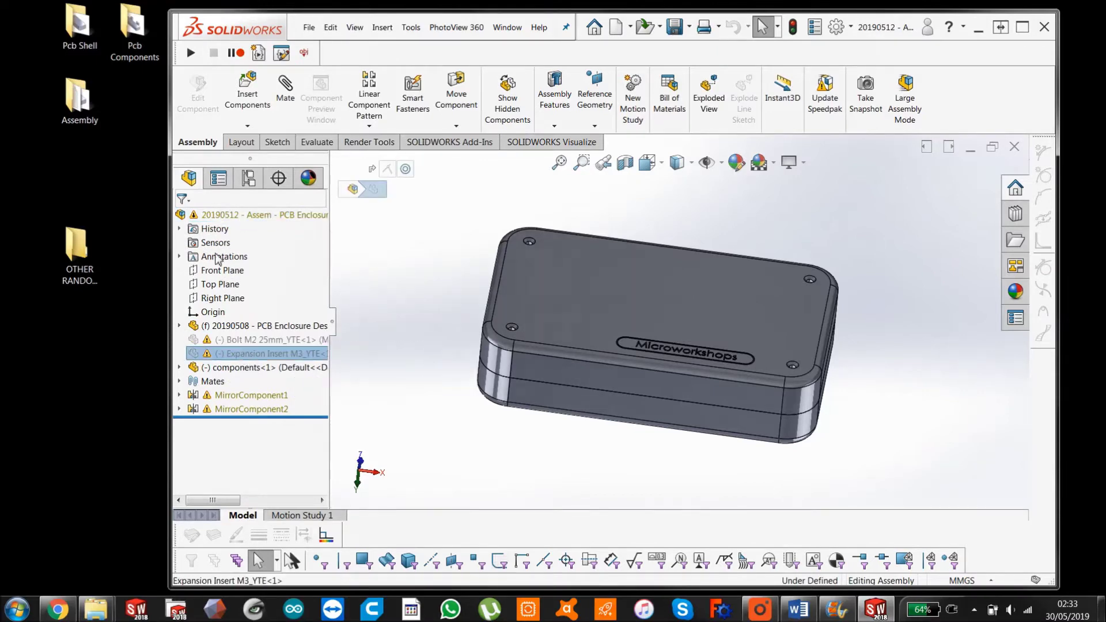
click(99, 80)
key(alt+Tab)
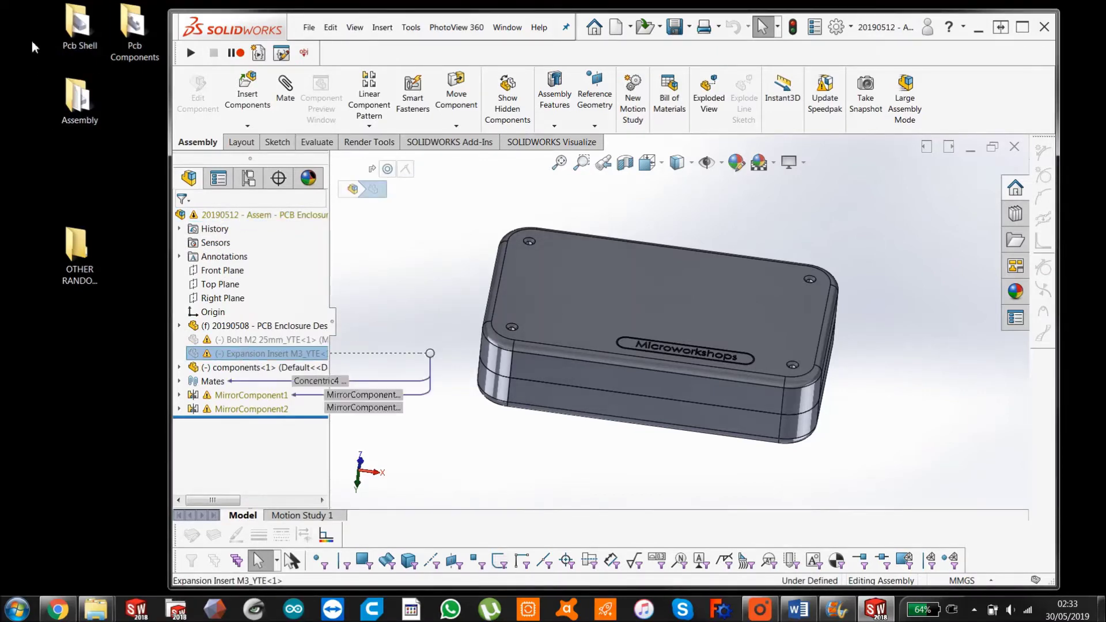
double_click(77, 248)
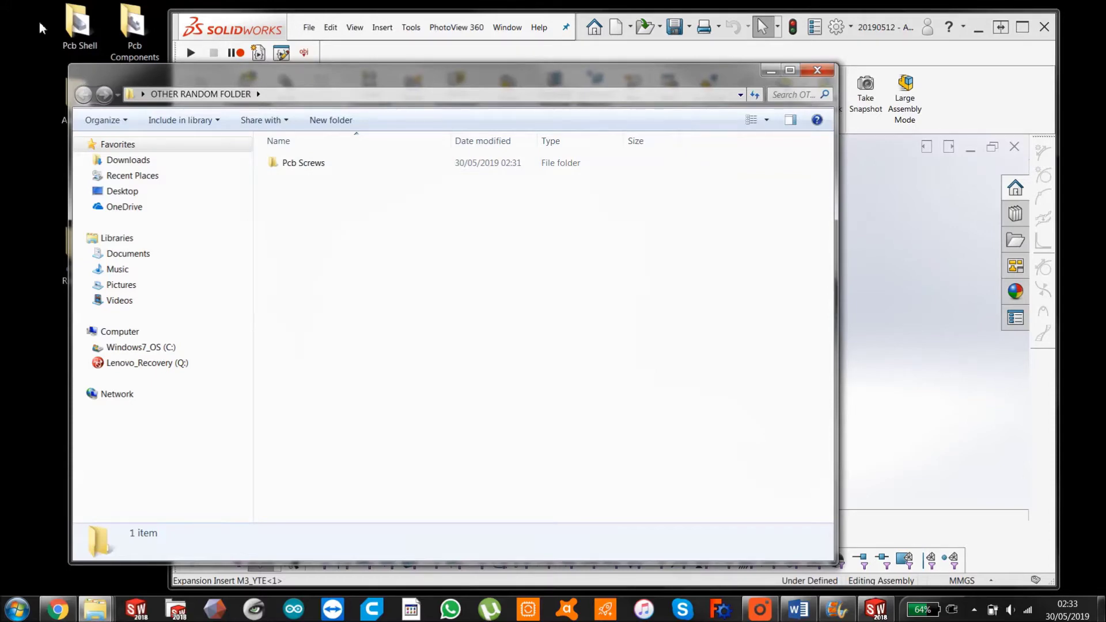
drag(258, 74, 310, 137)
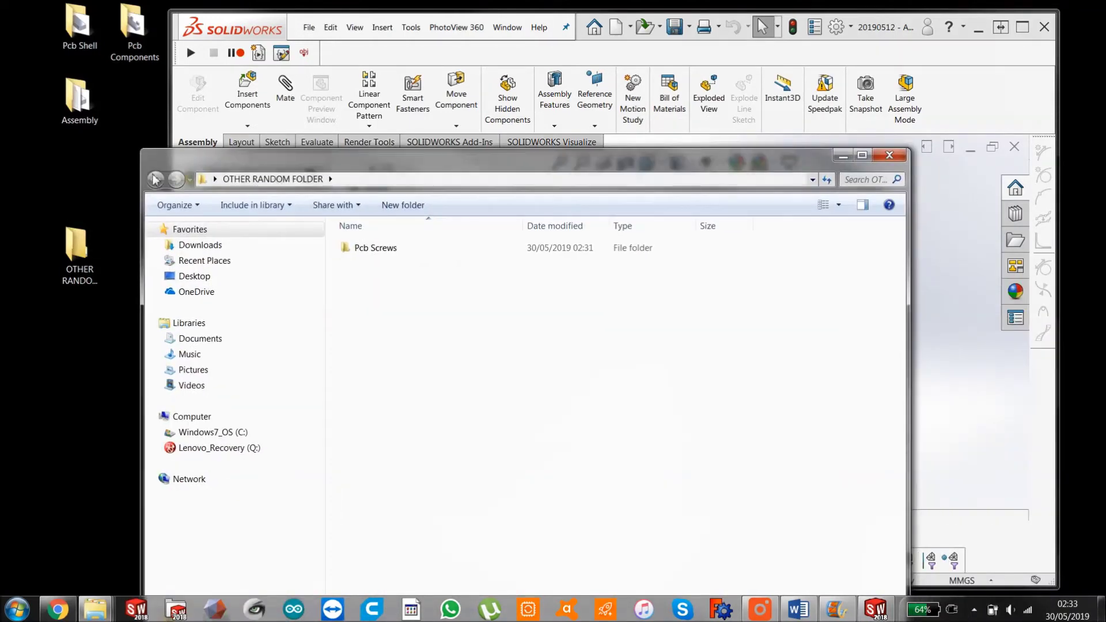
click(890, 156)
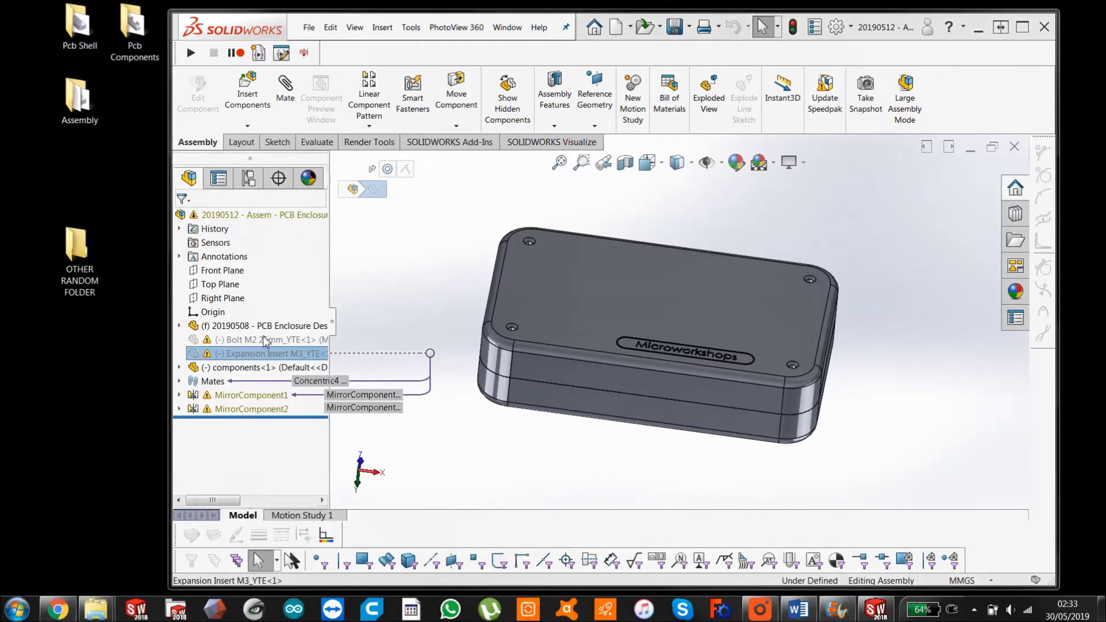
double_click(71, 269)
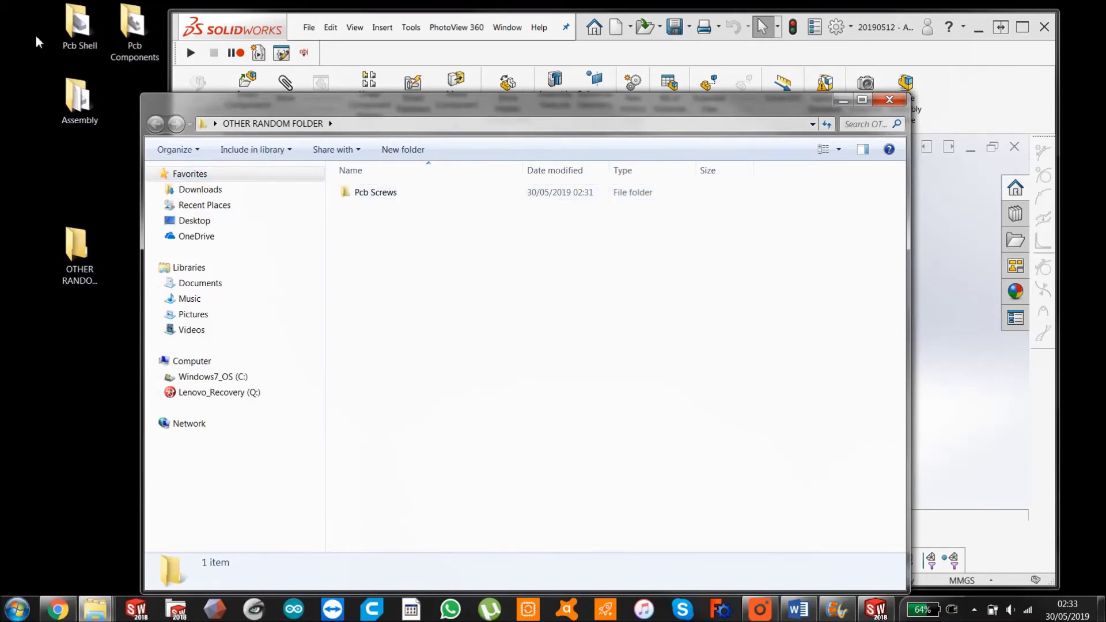
click(894, 99)
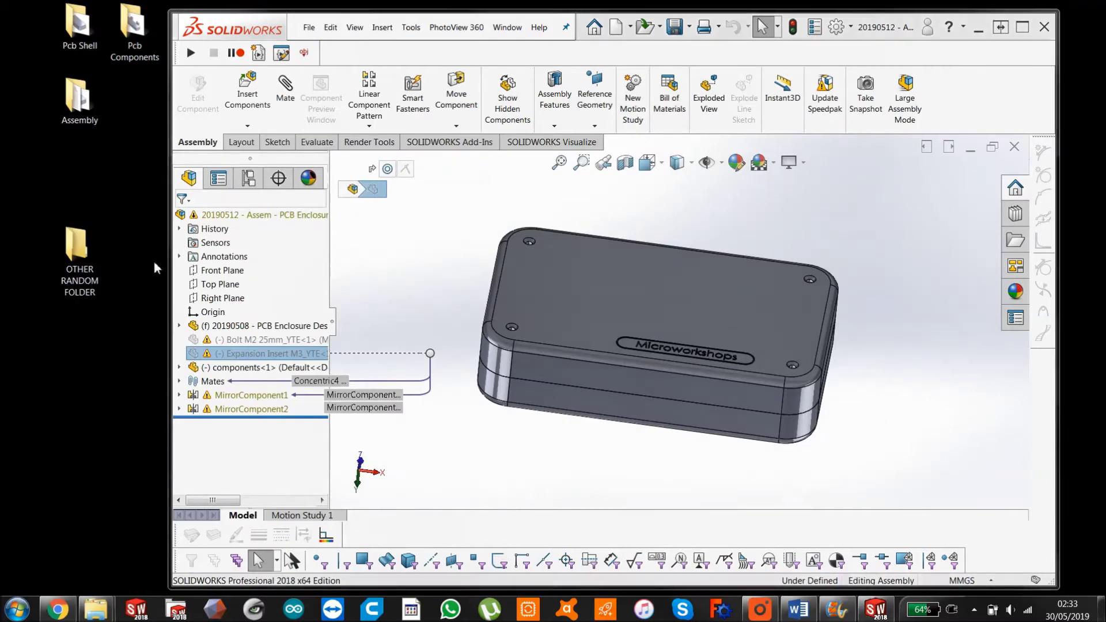
click(976, 159)
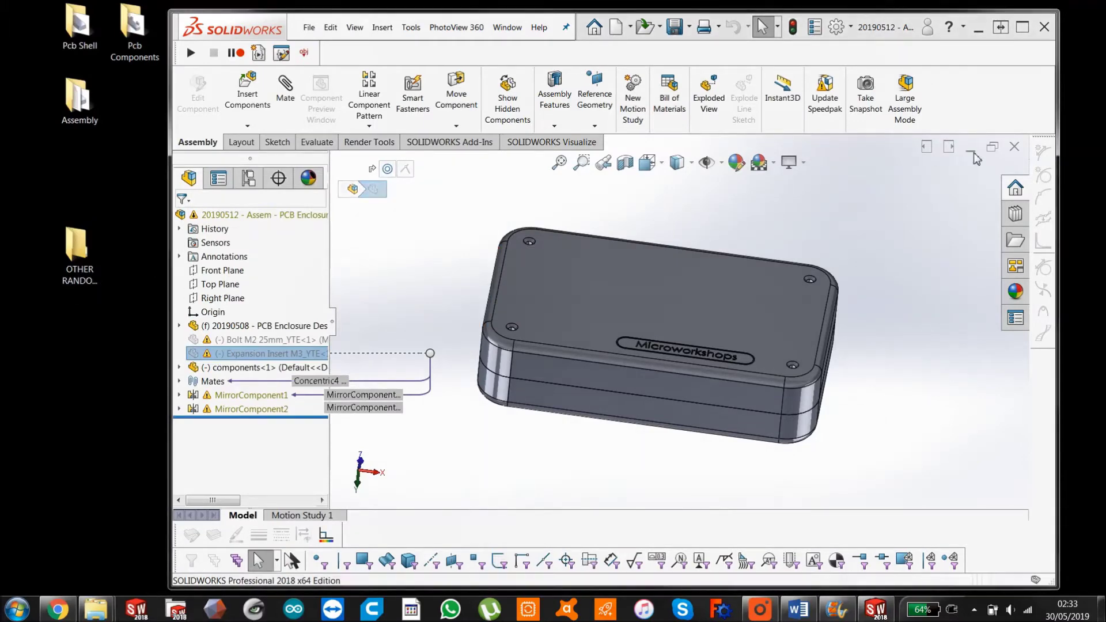
- Close the assembly without saving and move Pcb Screws from OTHER RANDOM FOLDER back to the desktop
click(1014, 147)
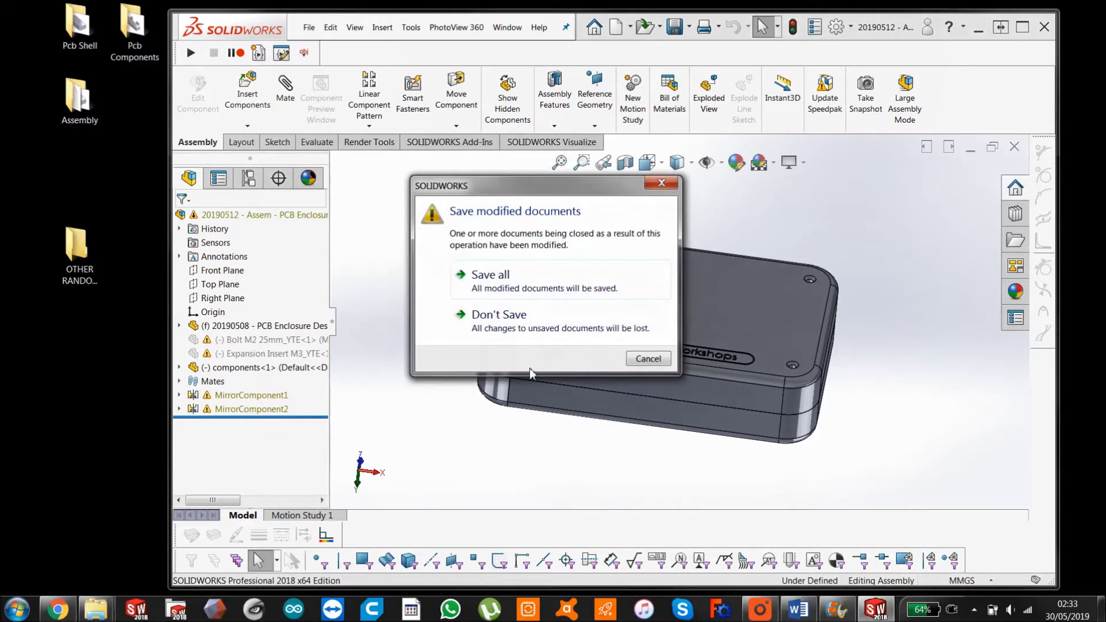
click(513, 318)
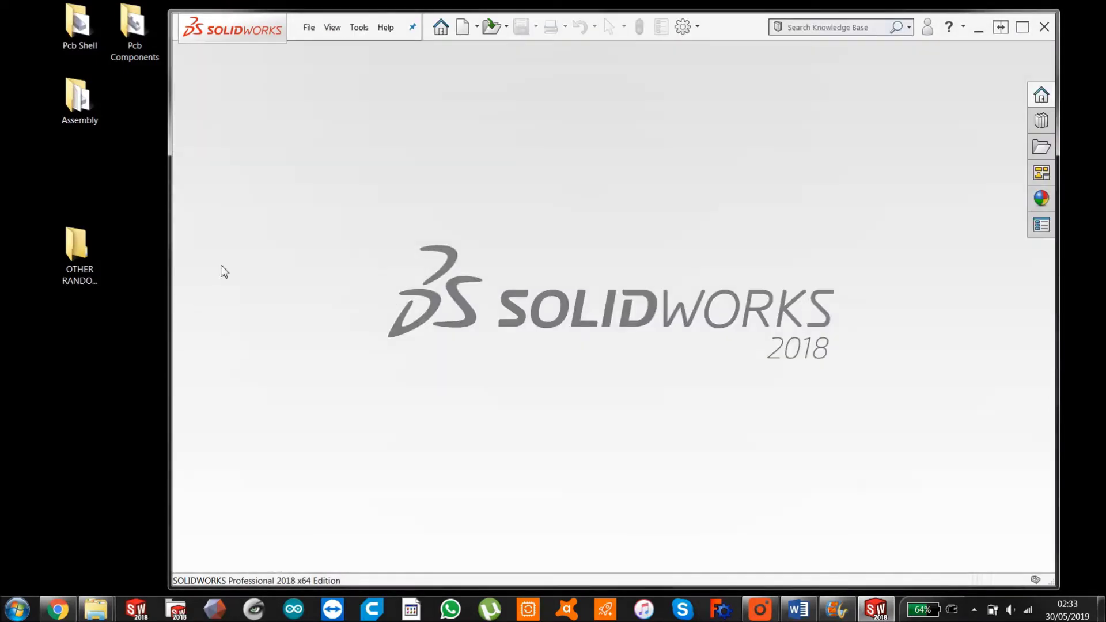
click(80, 259)
key(Return)
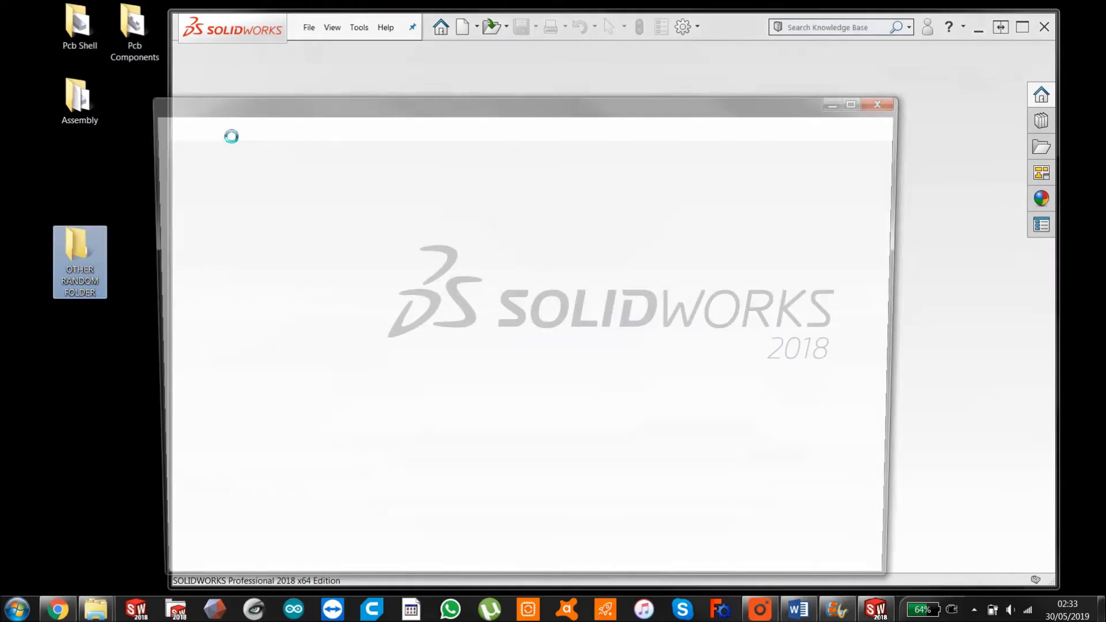
drag(350, 199, 20, 56)
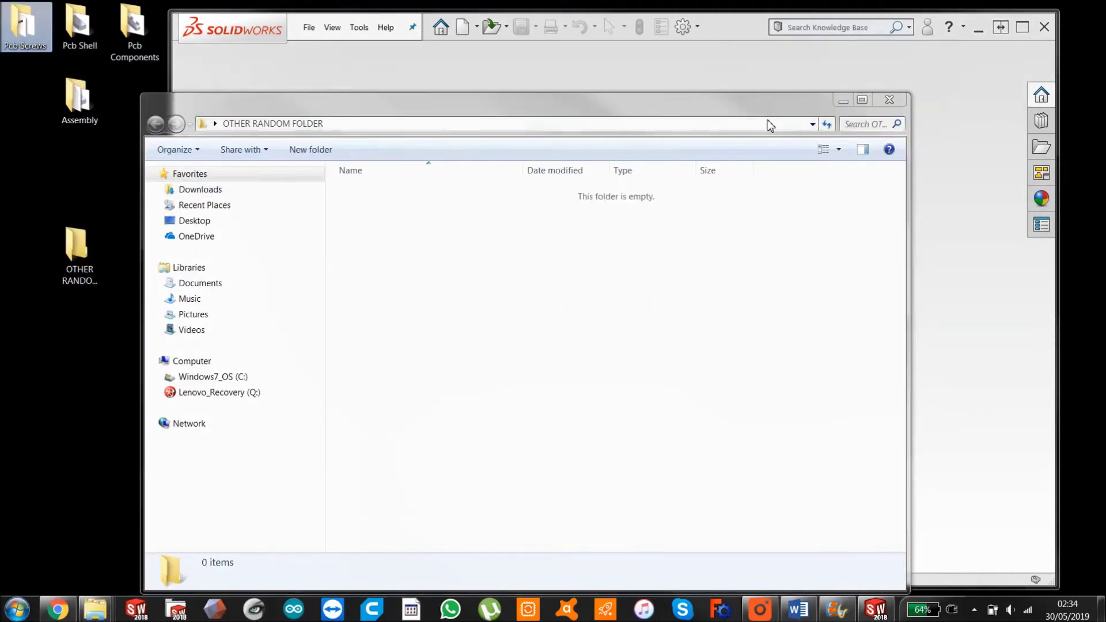
click(889, 99)
click(77, 265)
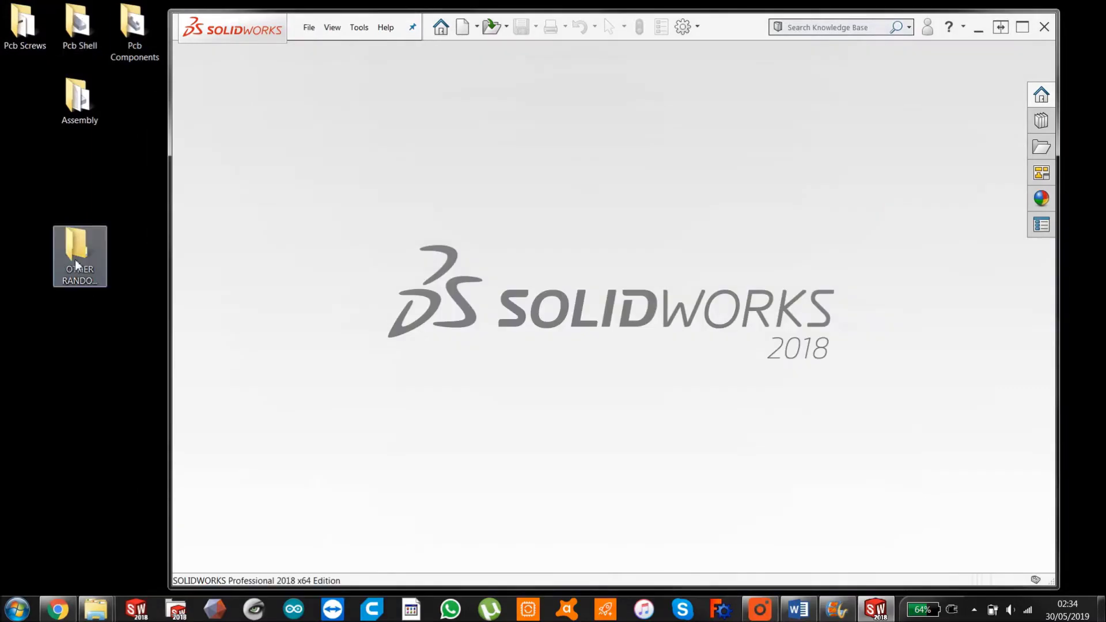
- Reopen the recent 20190512 PCB enclosure assembly and select its Bolt M2 25mm and Expansion Insert M3 components
click(308, 27)
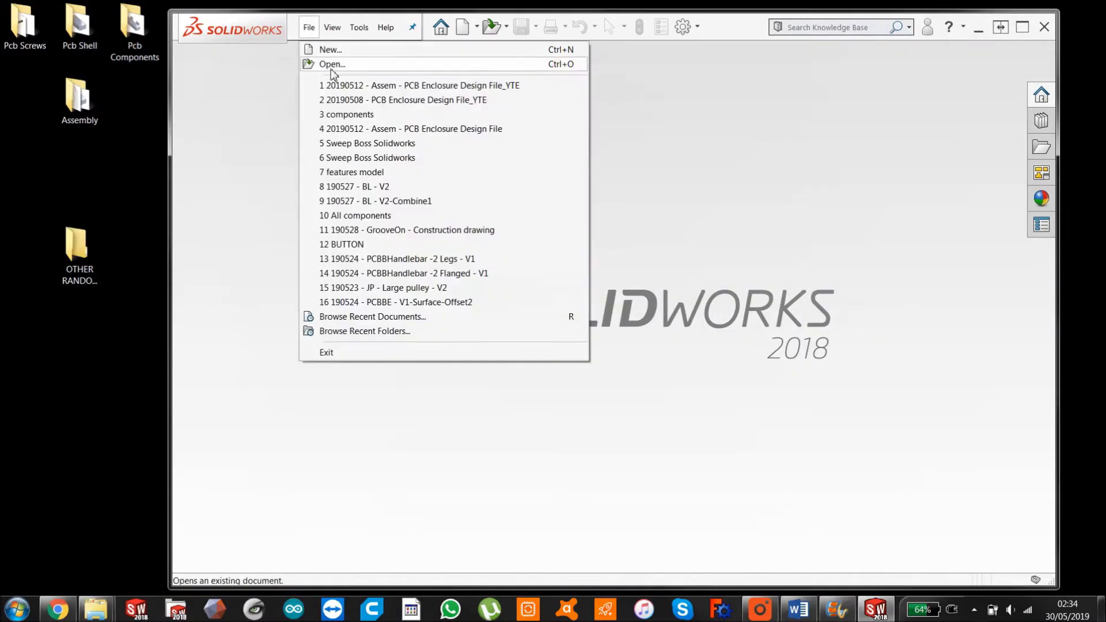
click(339, 86)
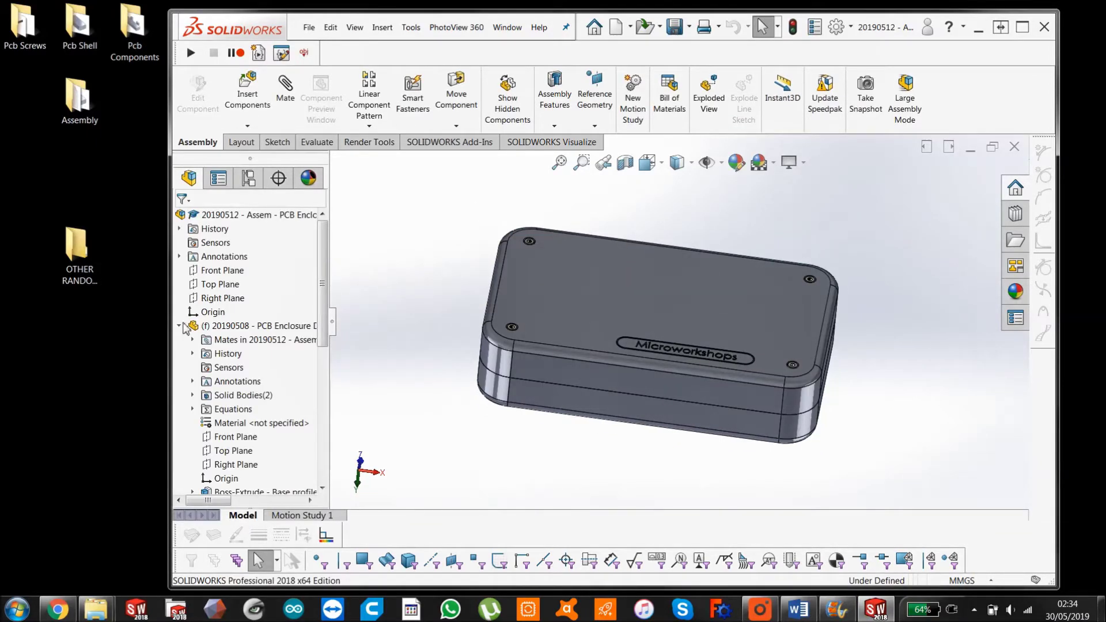
click(180, 326)
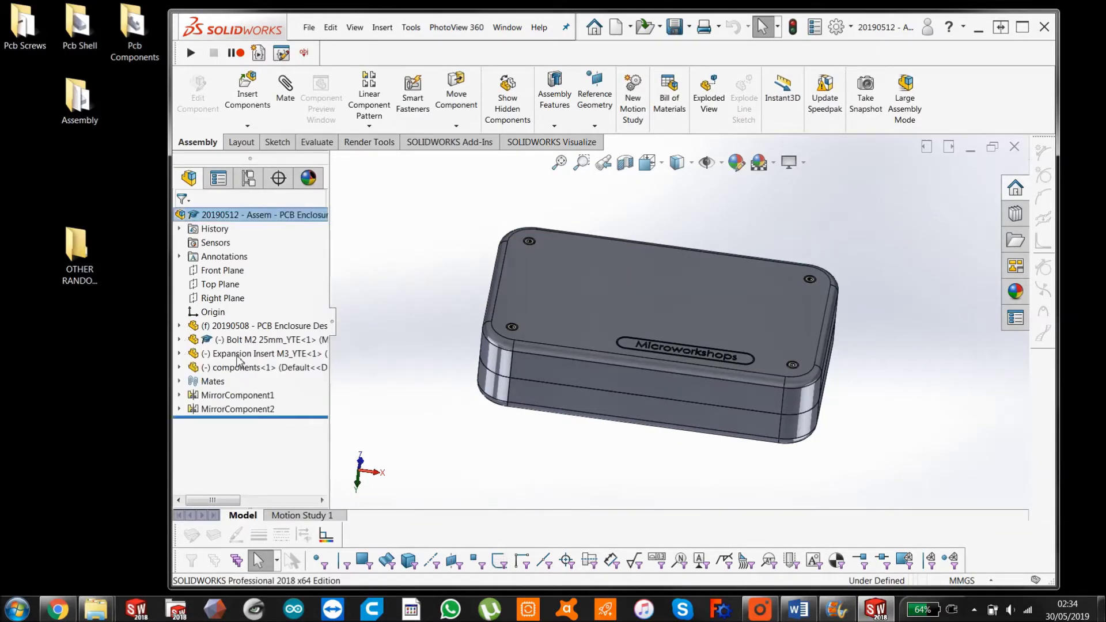
click(237, 354)
click(234, 340)
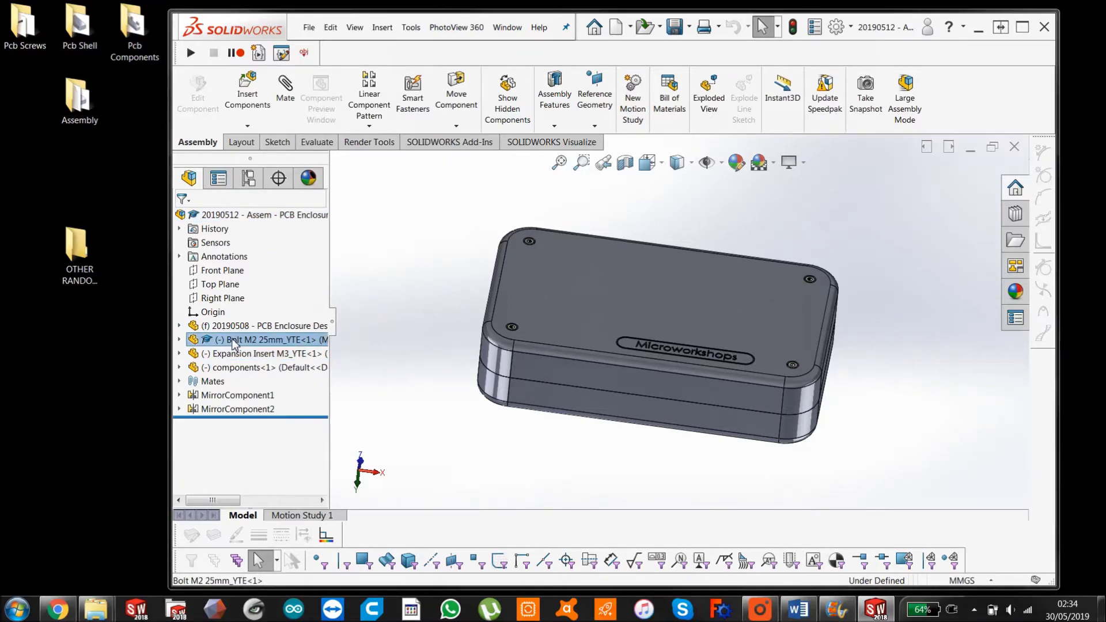
ctrl+click(238, 353)
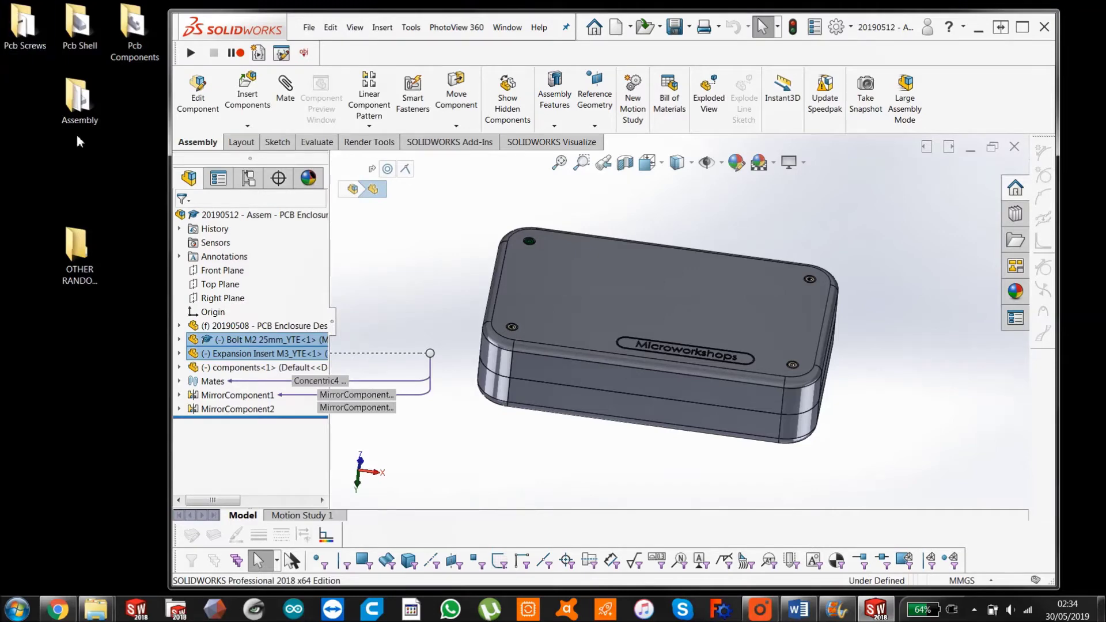
click(397, 275)
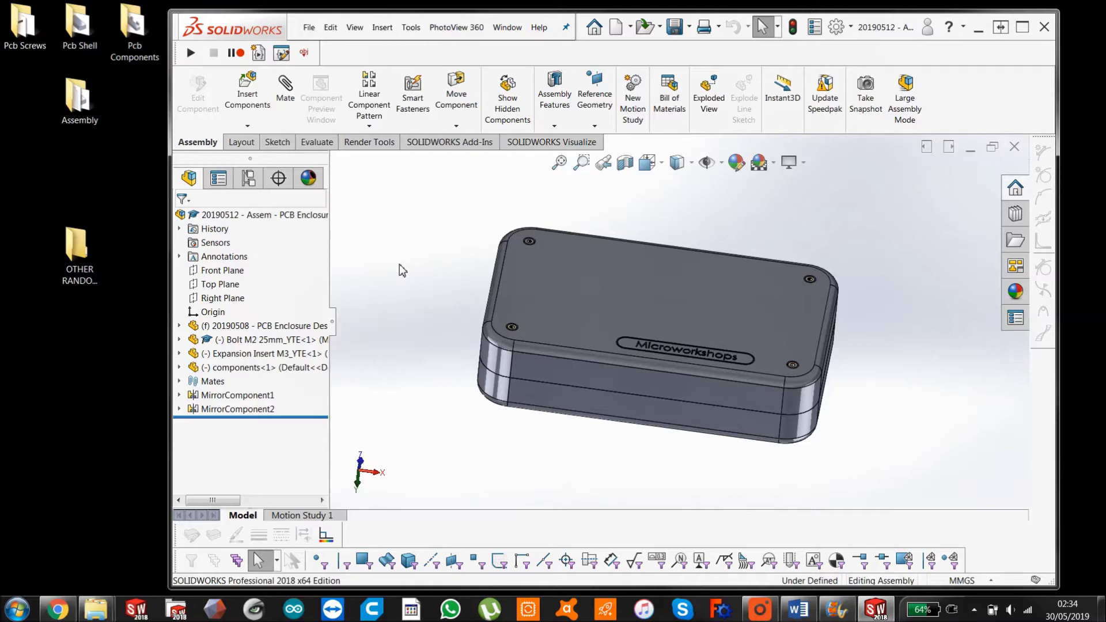
double_click(75, 110)
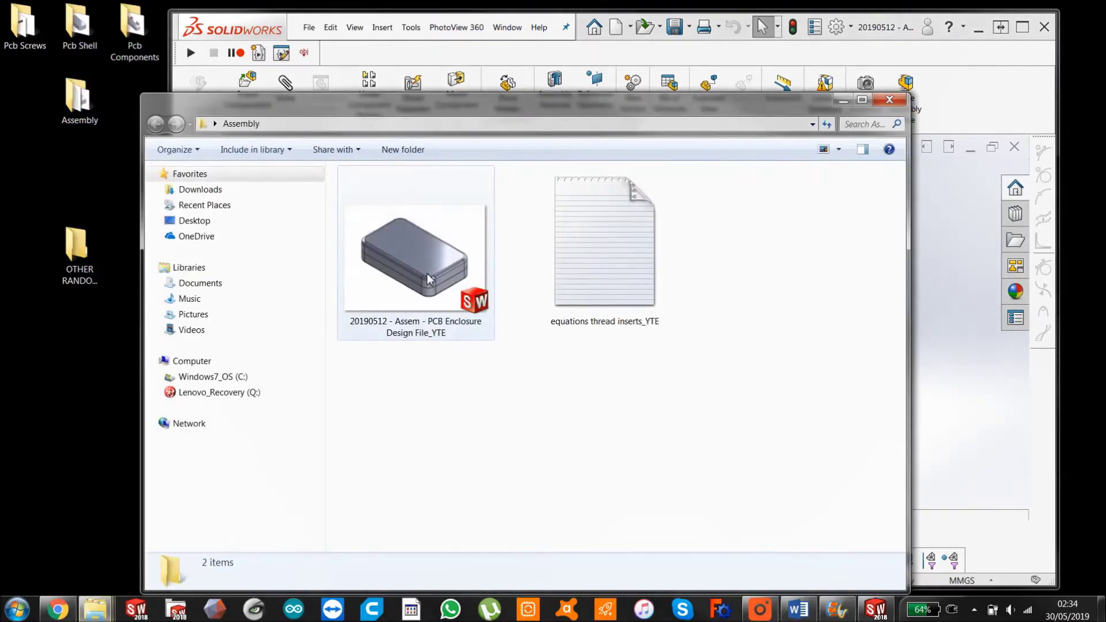
click(898, 104)
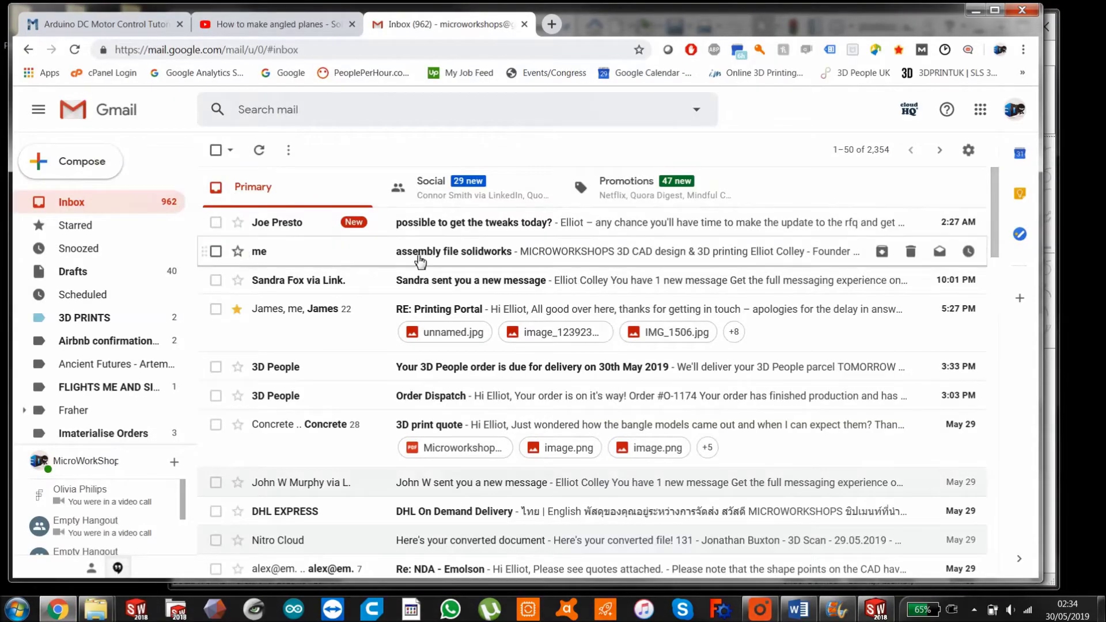
- Download the SLDASM attachment from the 'assembly file solidworks' email and show it in its Downloads folder
click(422, 261)
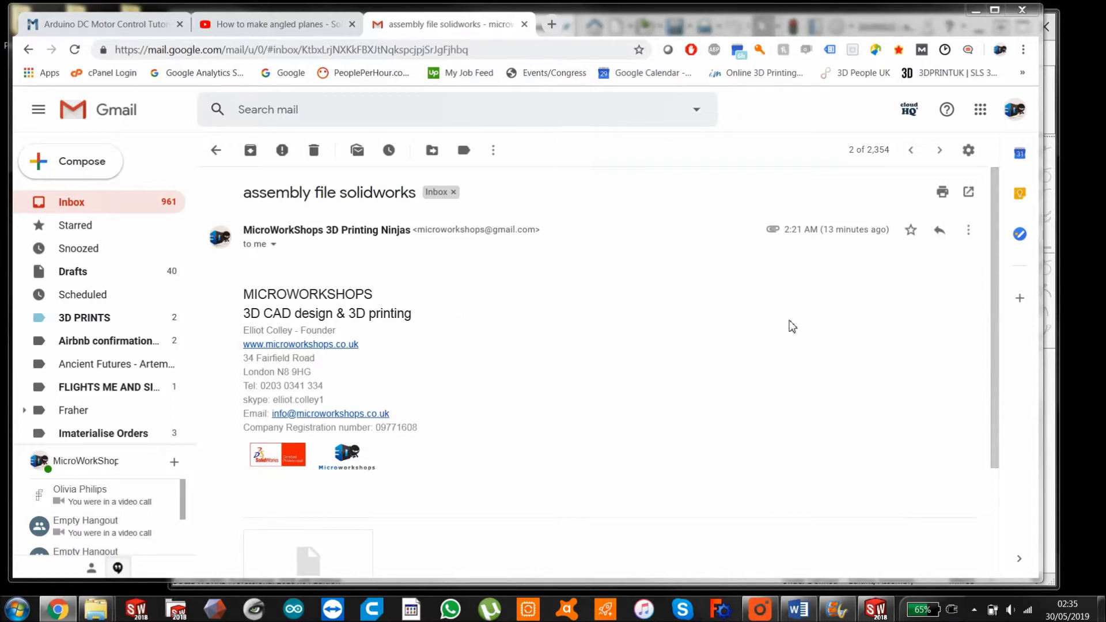
scroll(795, 327, down, 3)
mouse_move(309, 446)
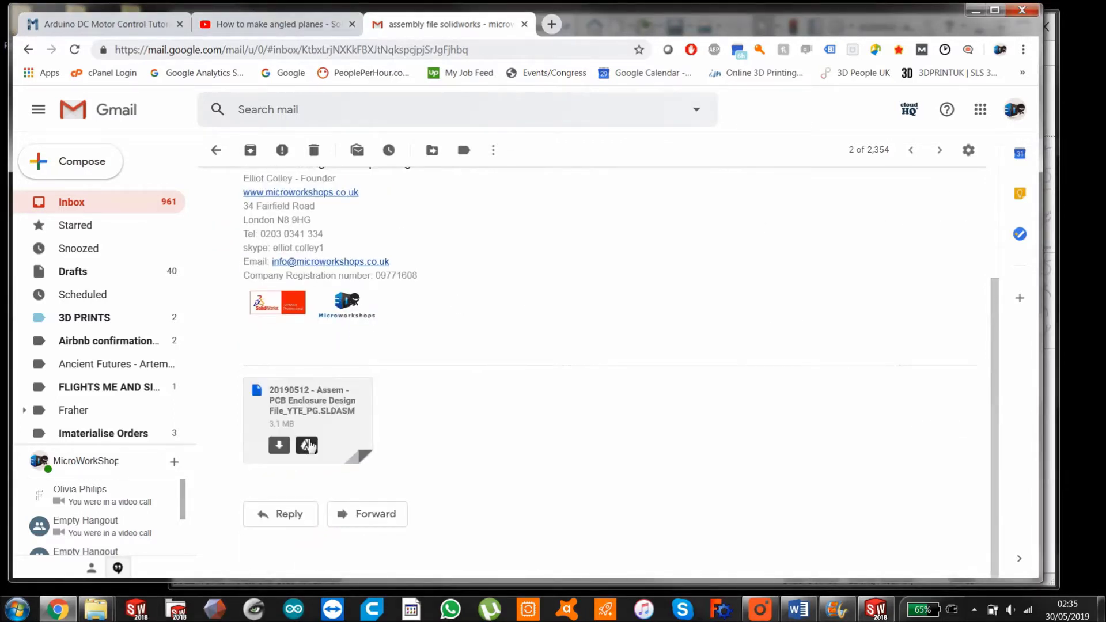
click(280, 446)
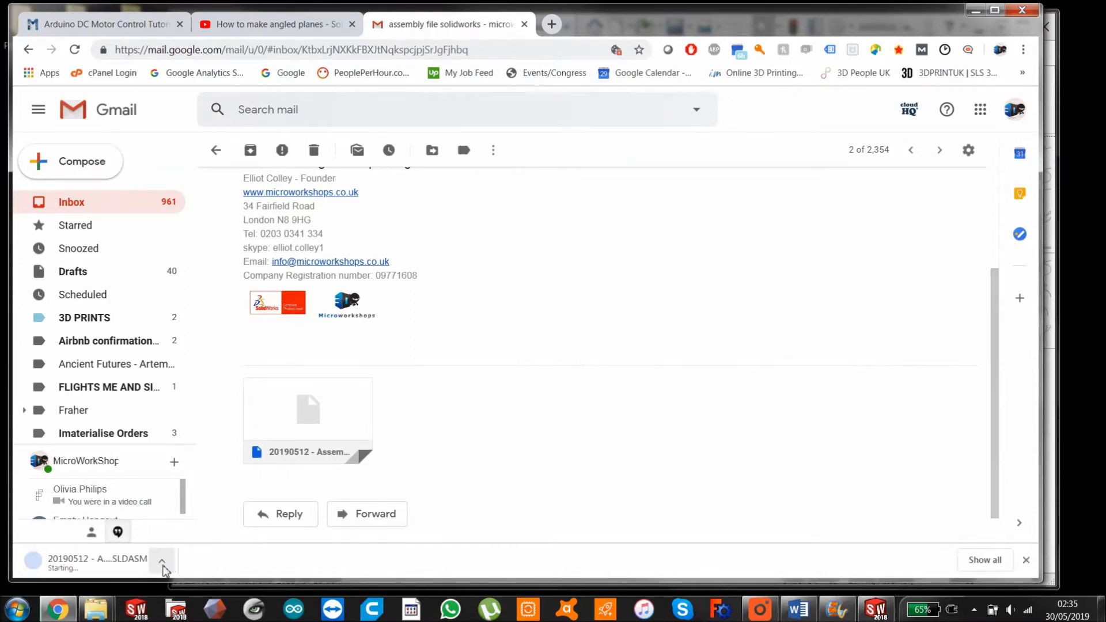
click(162, 562)
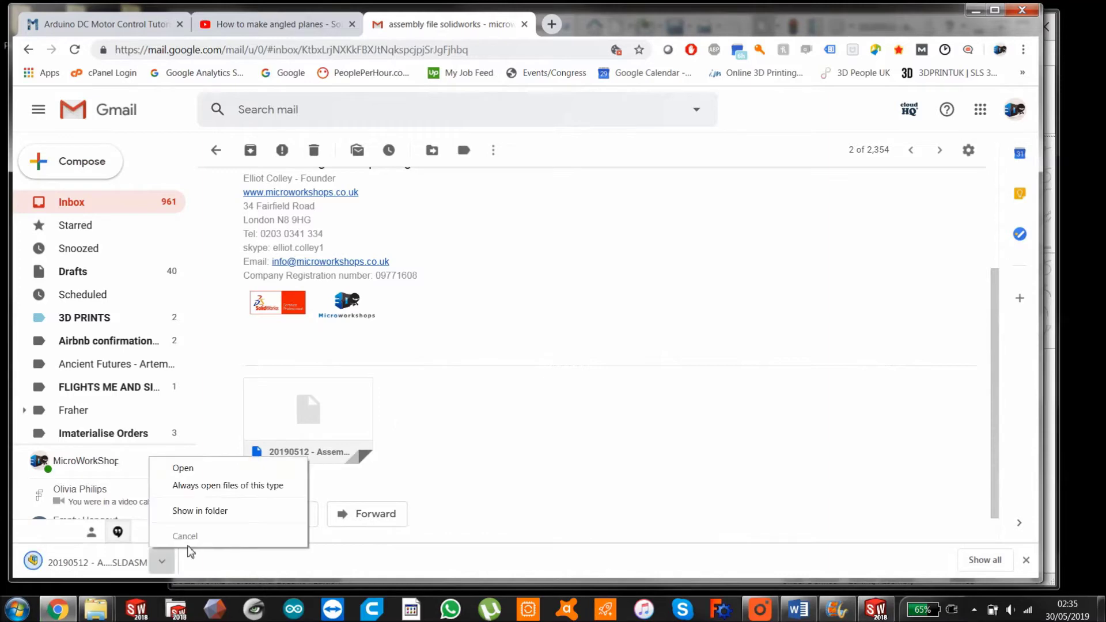
click(204, 512)
click(977, 12)
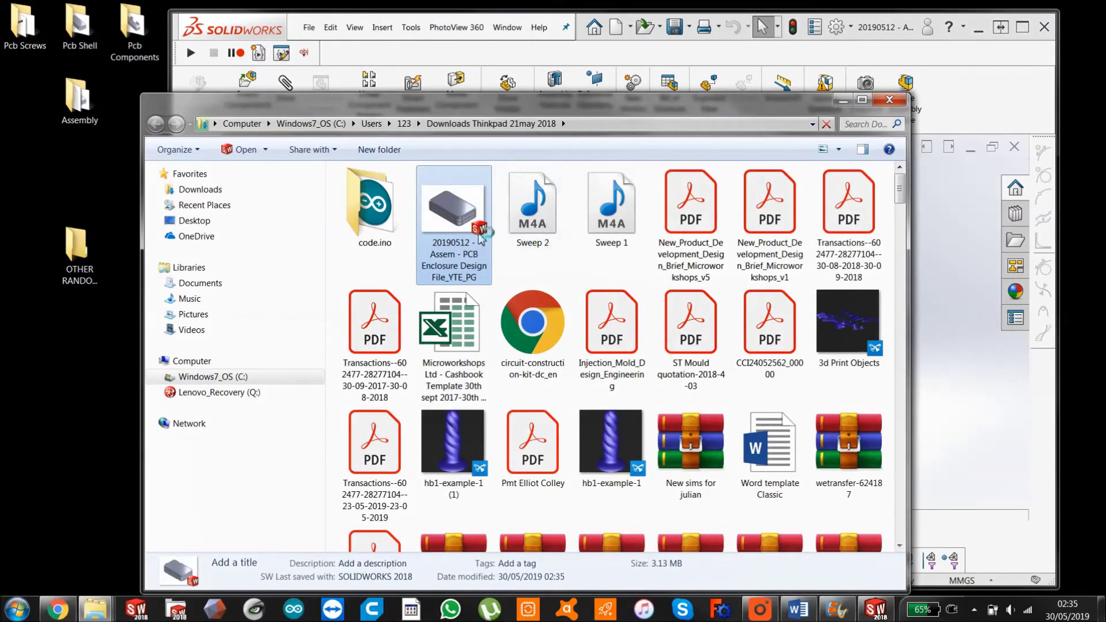
- Move the downloaded _PG assembly onto the desktop, then close the downloads window and SOLIDWORKS document
drag(461, 217, 80, 351)
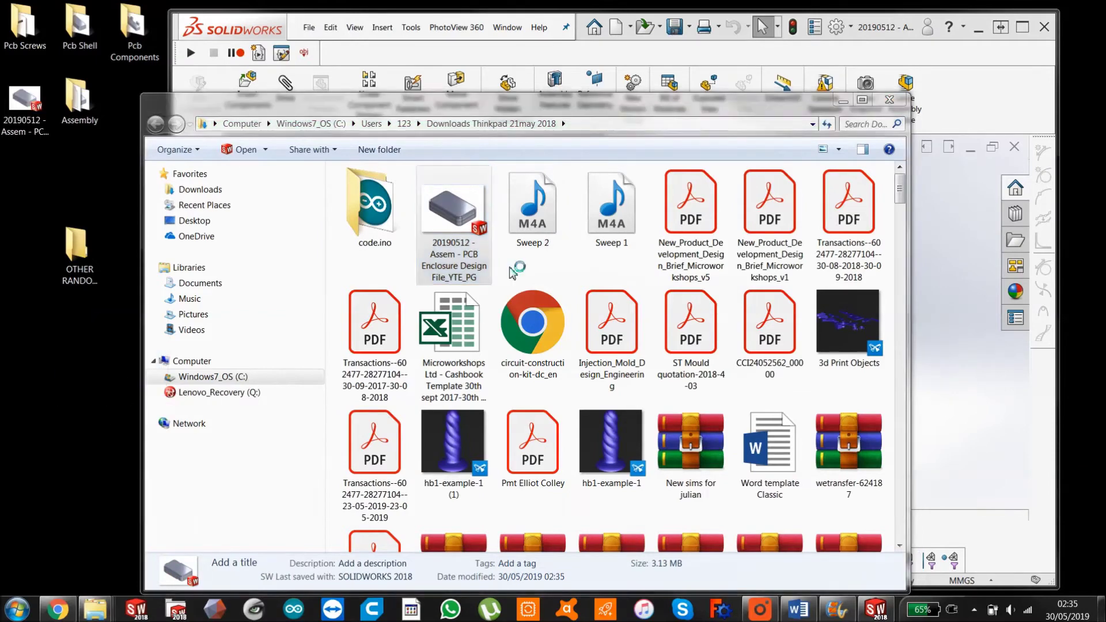
click(888, 100)
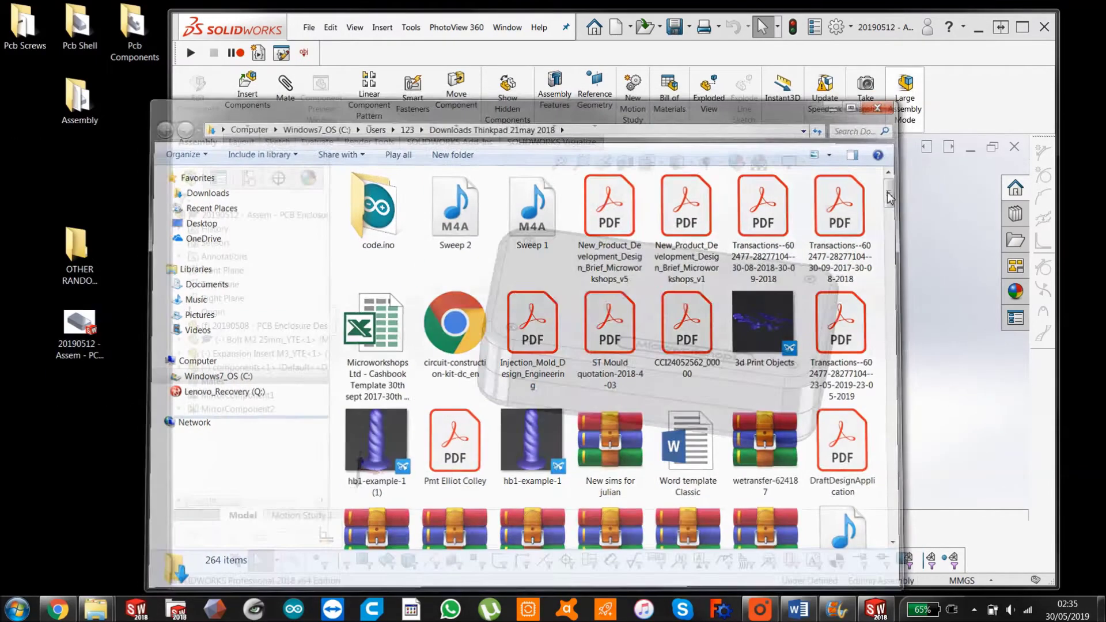
click(1016, 147)
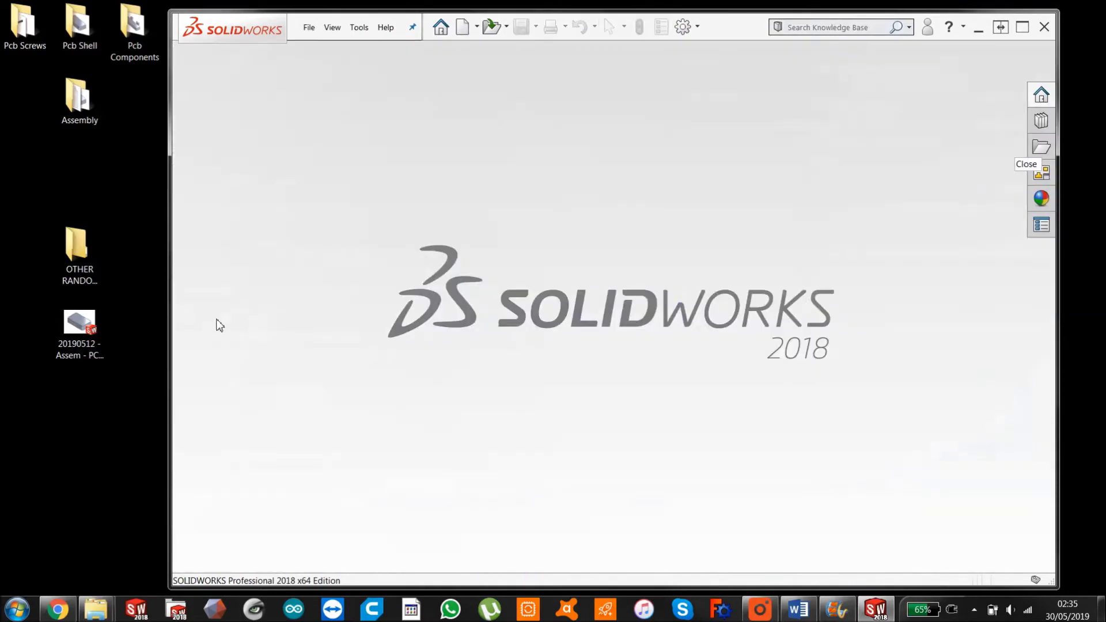
- Open 20190512 - Assem - PCB Enclosure Design File_YTE_PG from the desktop in SOLIDWORKS
click(123, 349)
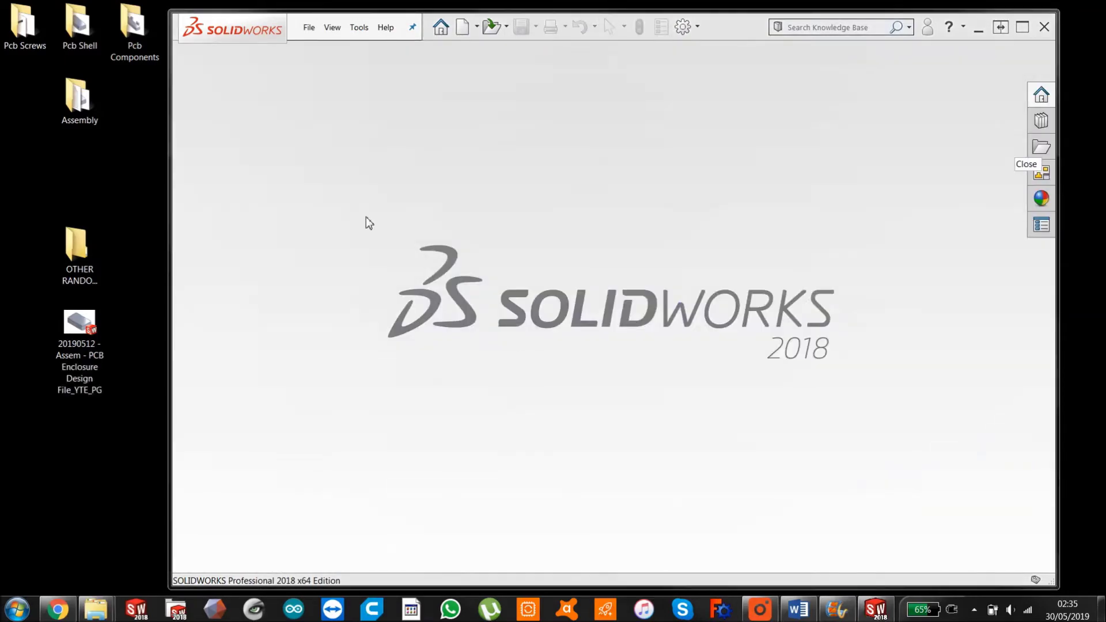
click(307, 28)
click(324, 64)
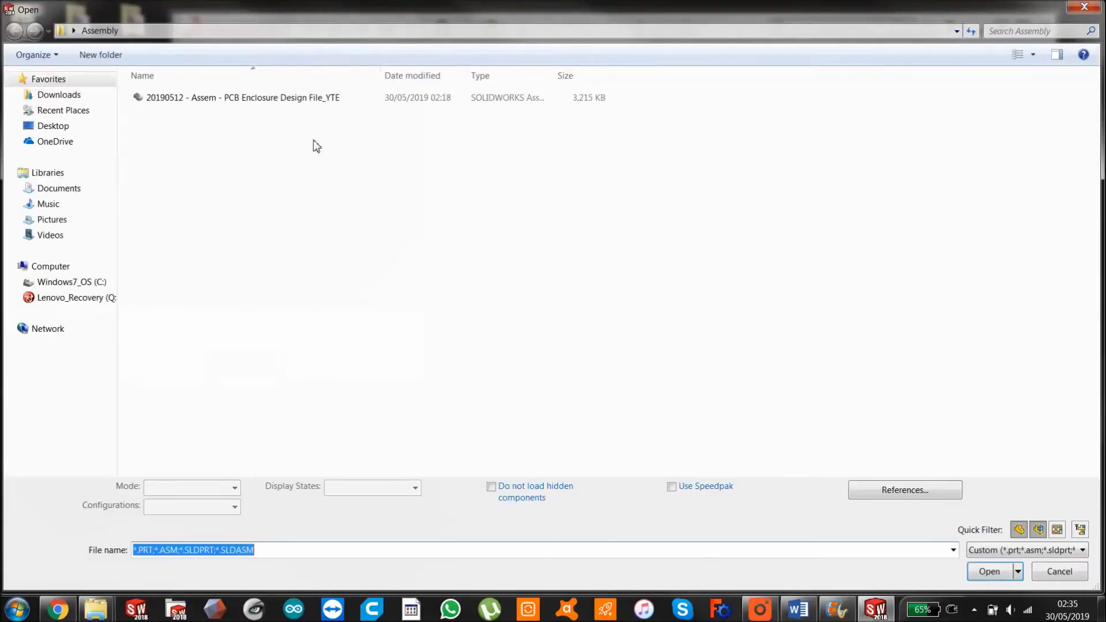
click(53, 126)
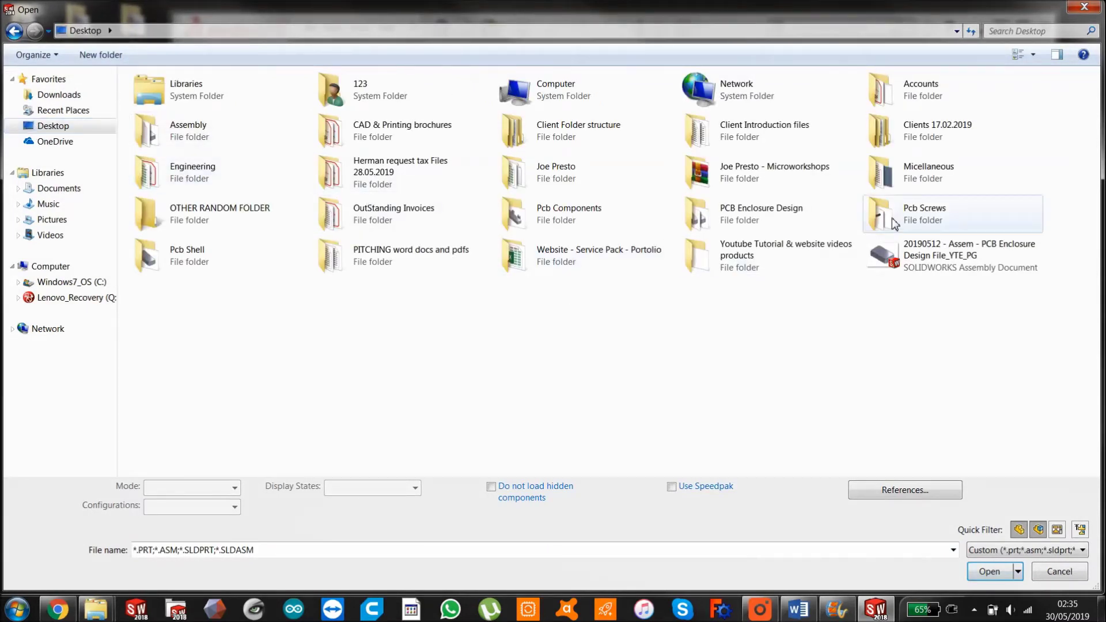
click(916, 258)
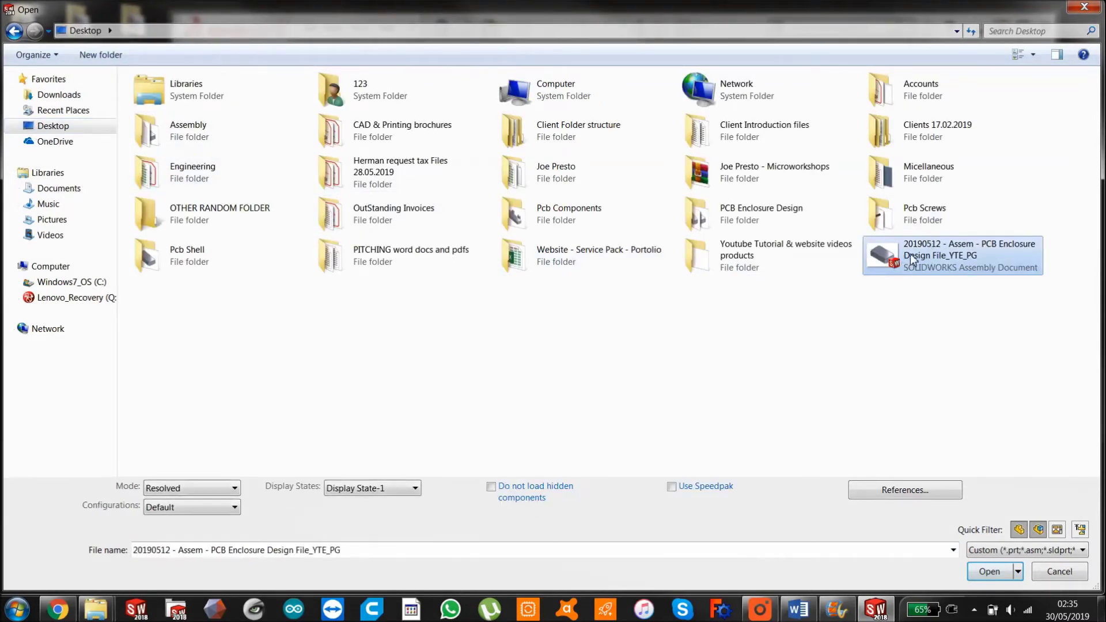
double_click(911, 256)
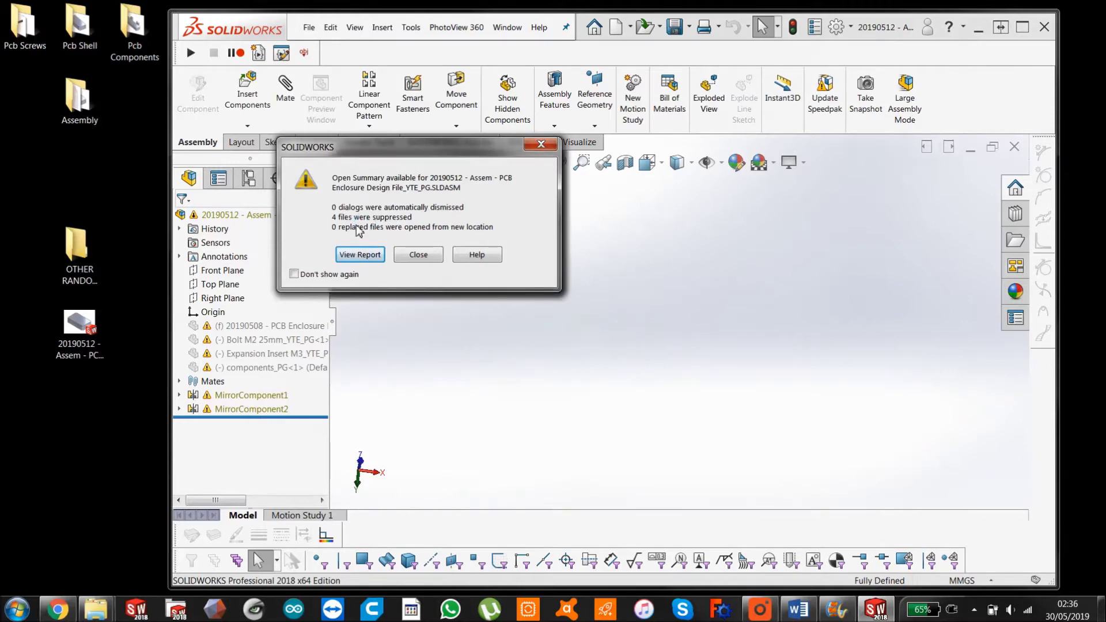
click(418, 254)
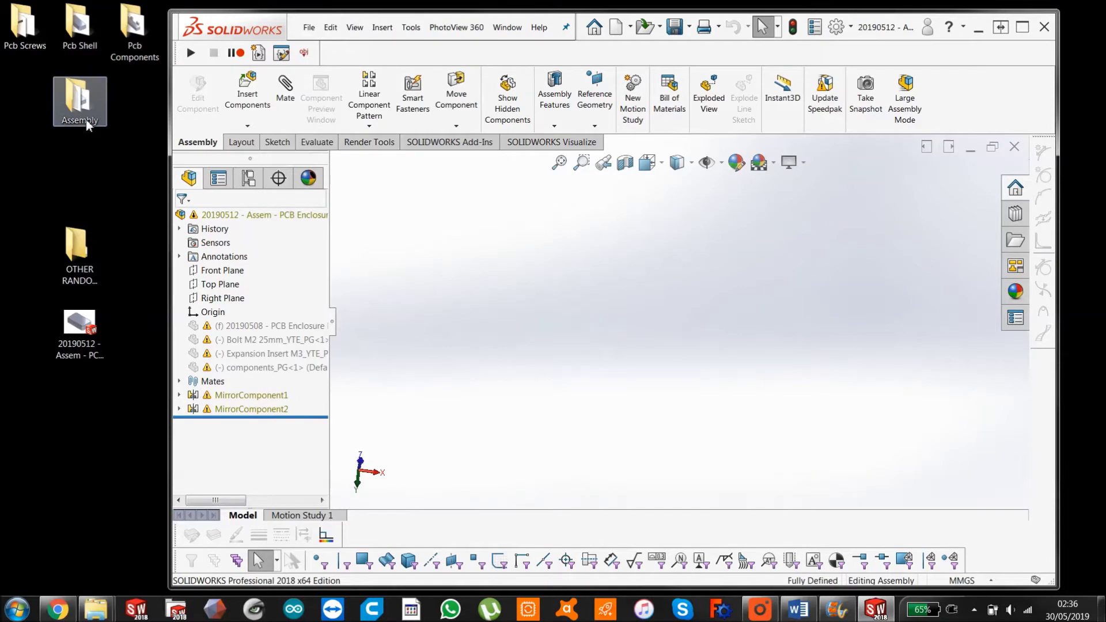
double_click(77, 98)
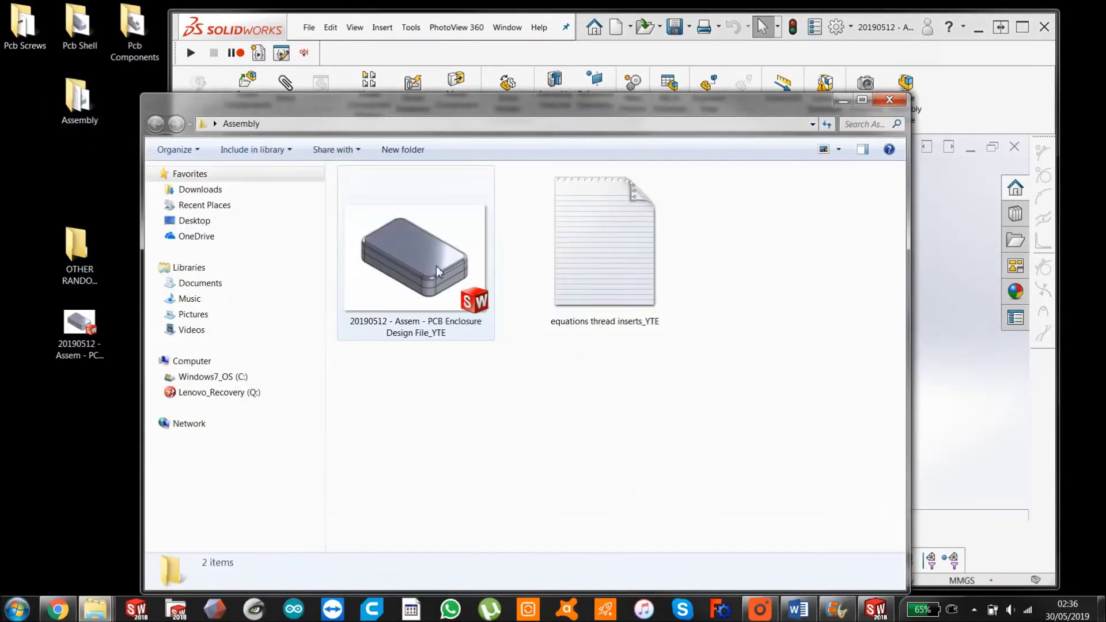
click(889, 101)
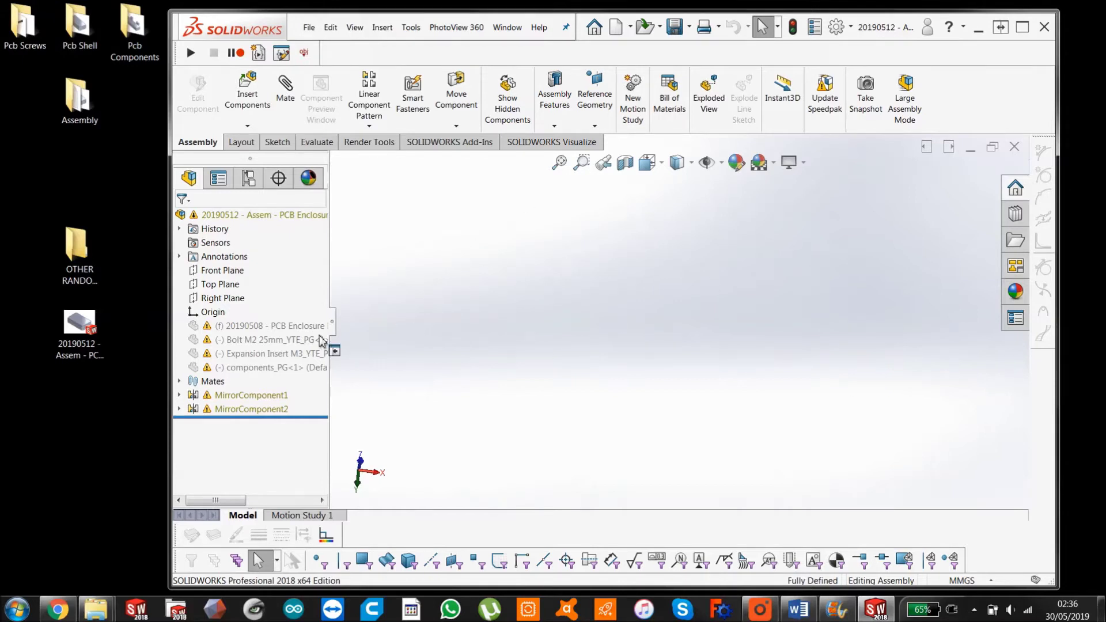
mouse_move(256, 328)
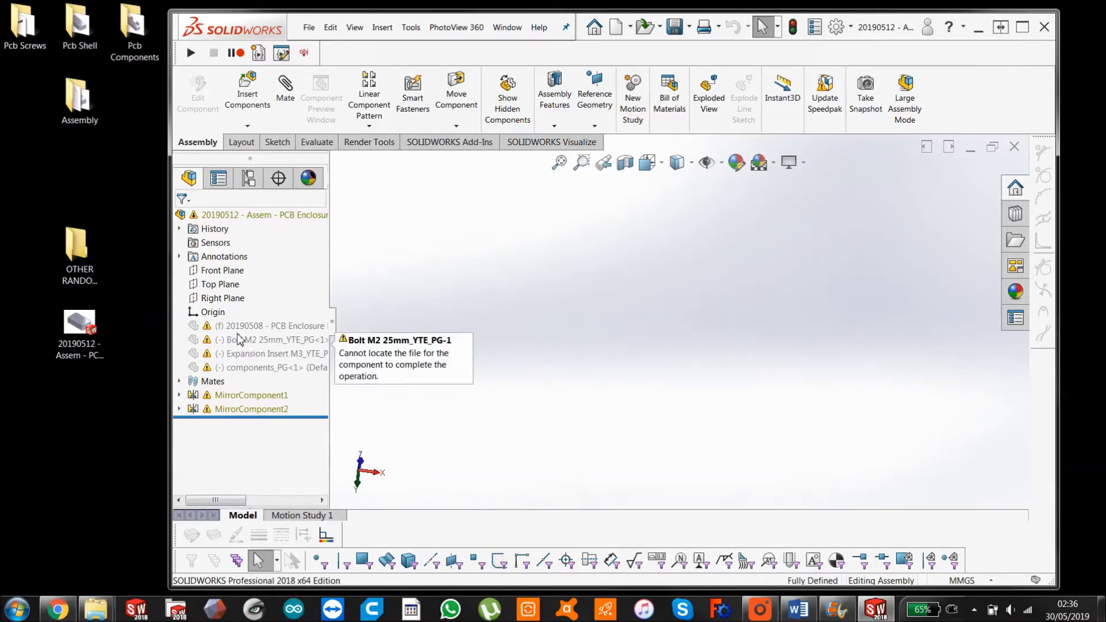
click(105, 179)
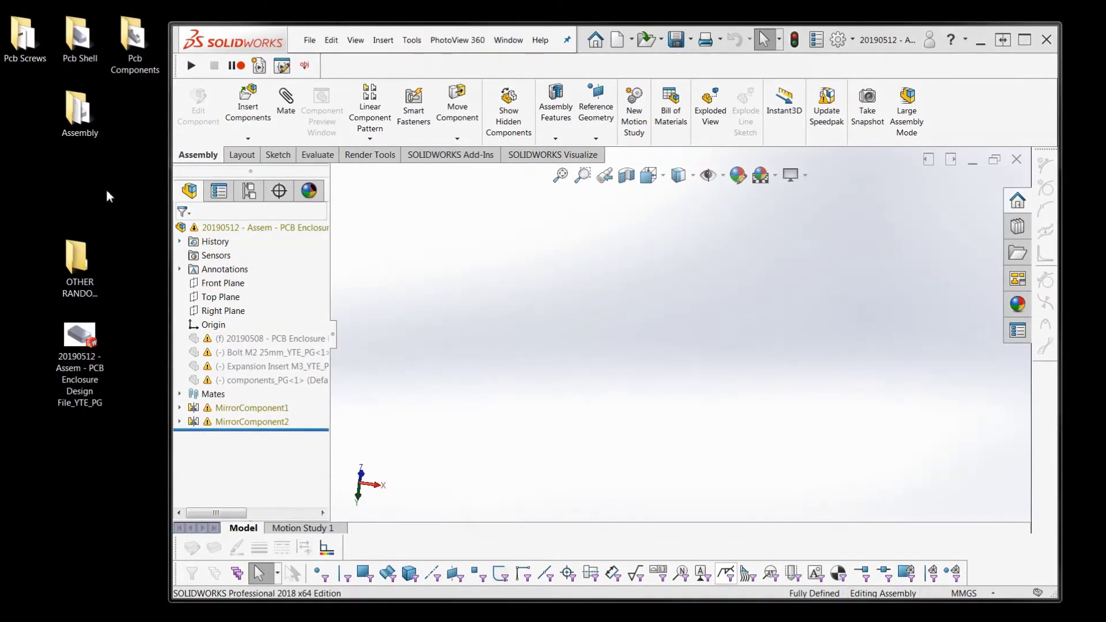
- Close the broken assembly without saving and open the PCB Enclosure assembly from the desktop Assembly folder
click(553, 239)
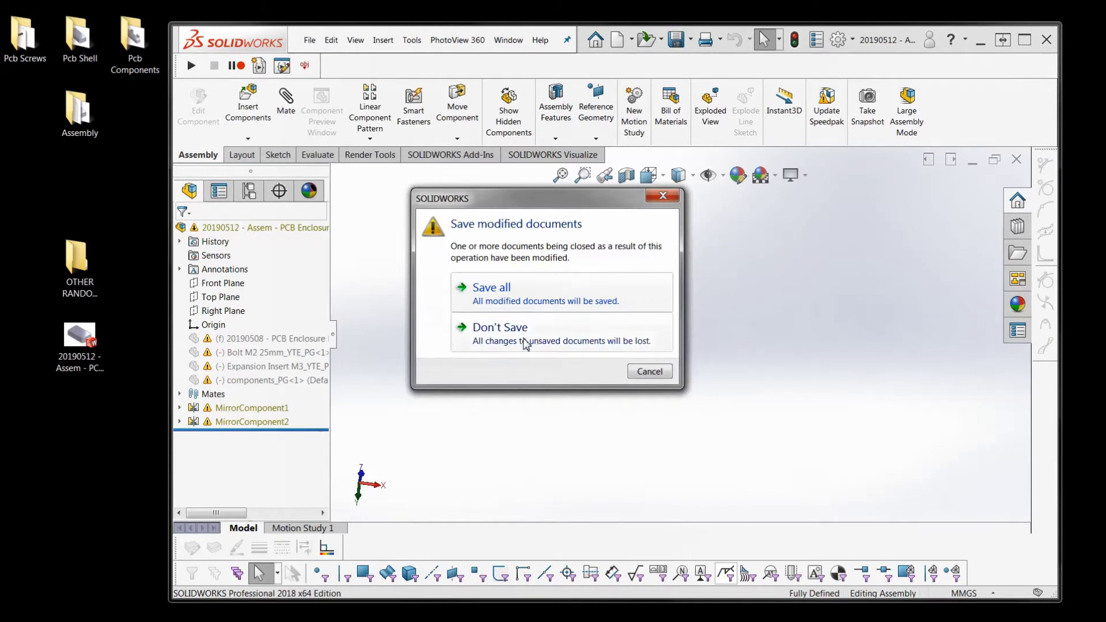
click(485, 326)
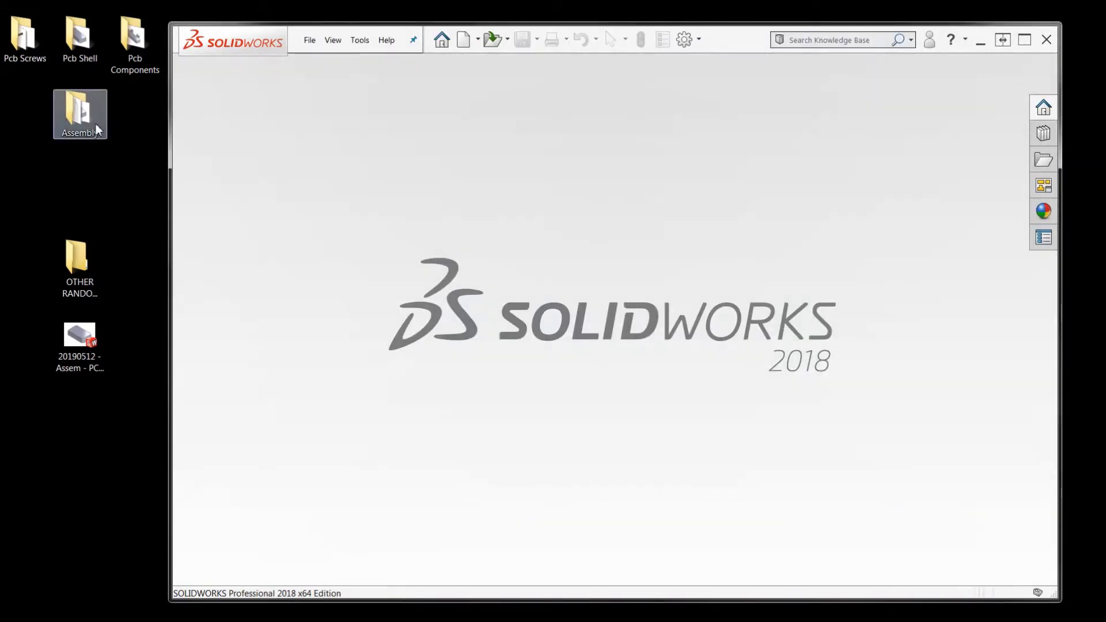
double_click(65, 117)
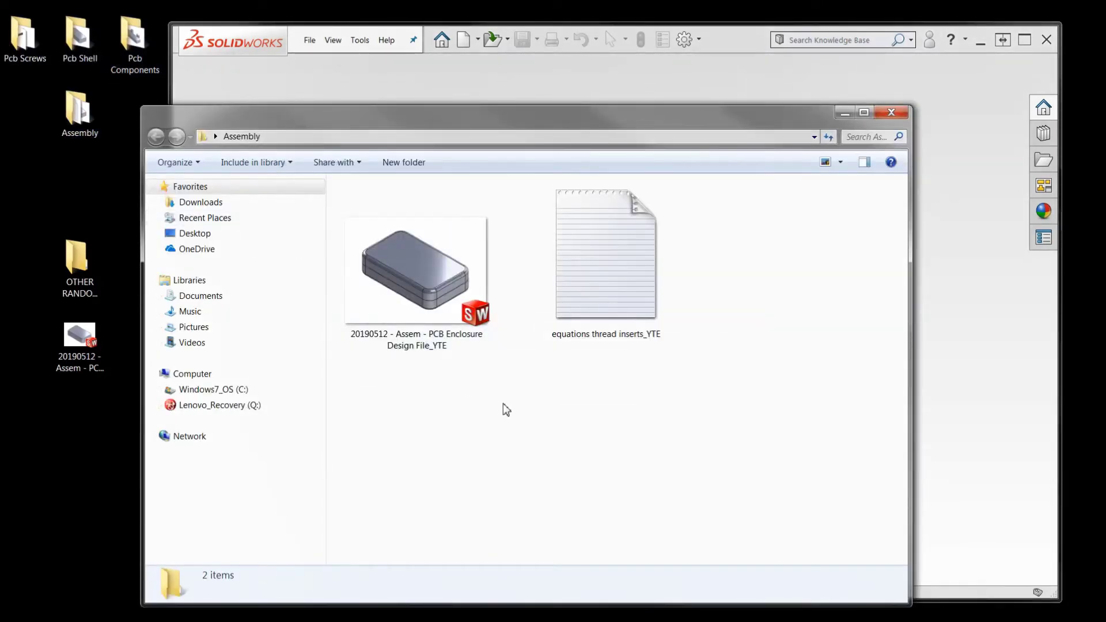
click(892, 113)
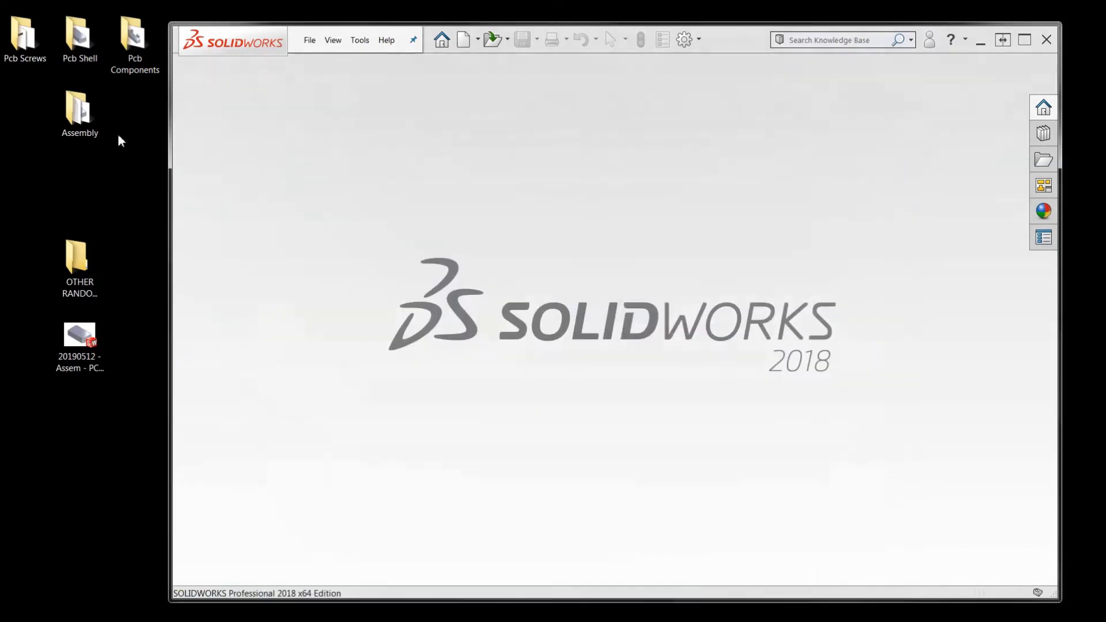
double_click(80, 113)
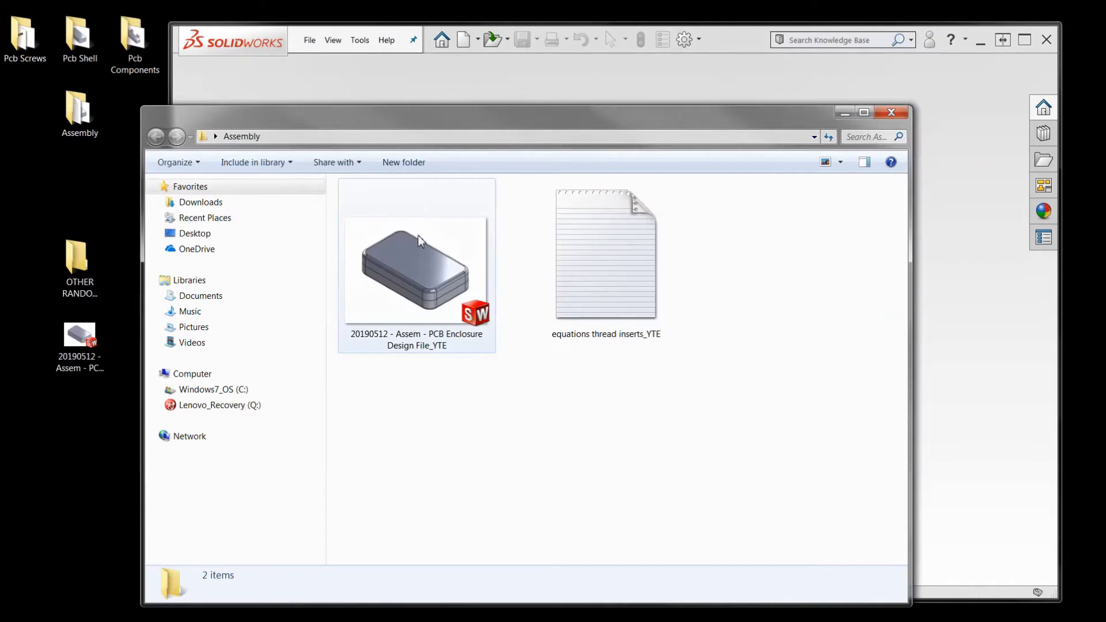
click(417, 235)
key(Return)
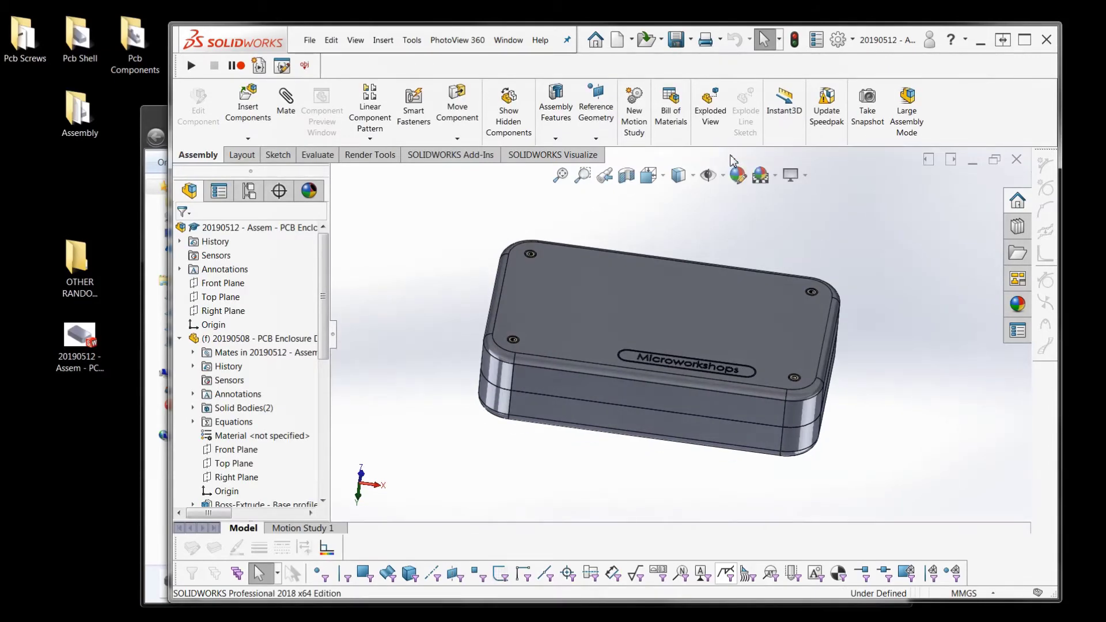
- Create a new desktop folder named 'pack and go assembly', then return to SOLIDWORKS
right_click(39, 198)
mouse_move(70, 350)
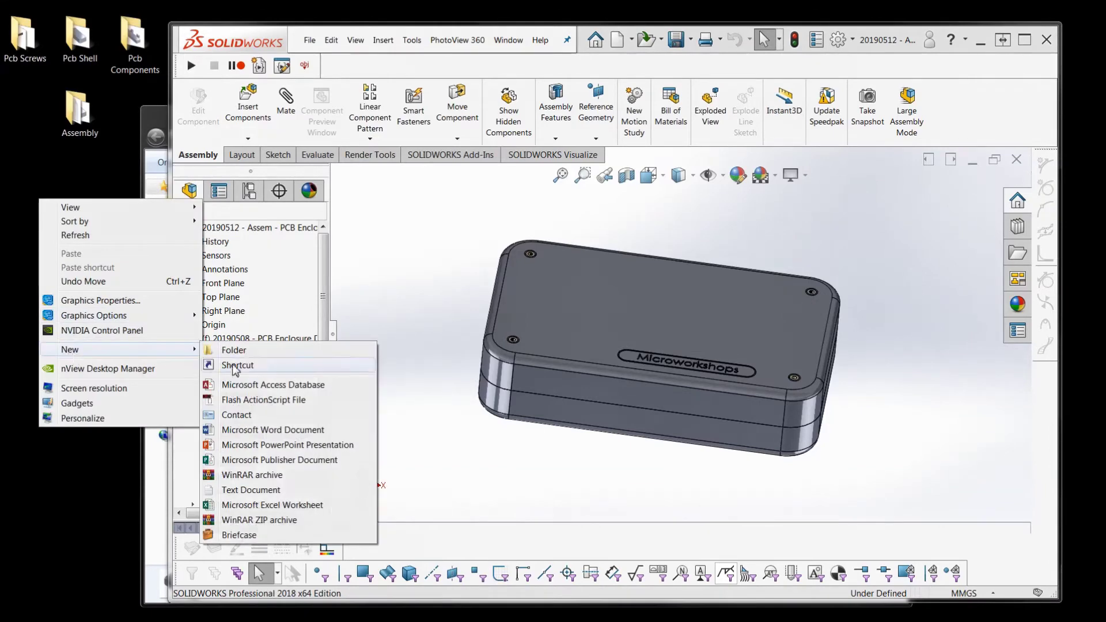
click(251, 350)
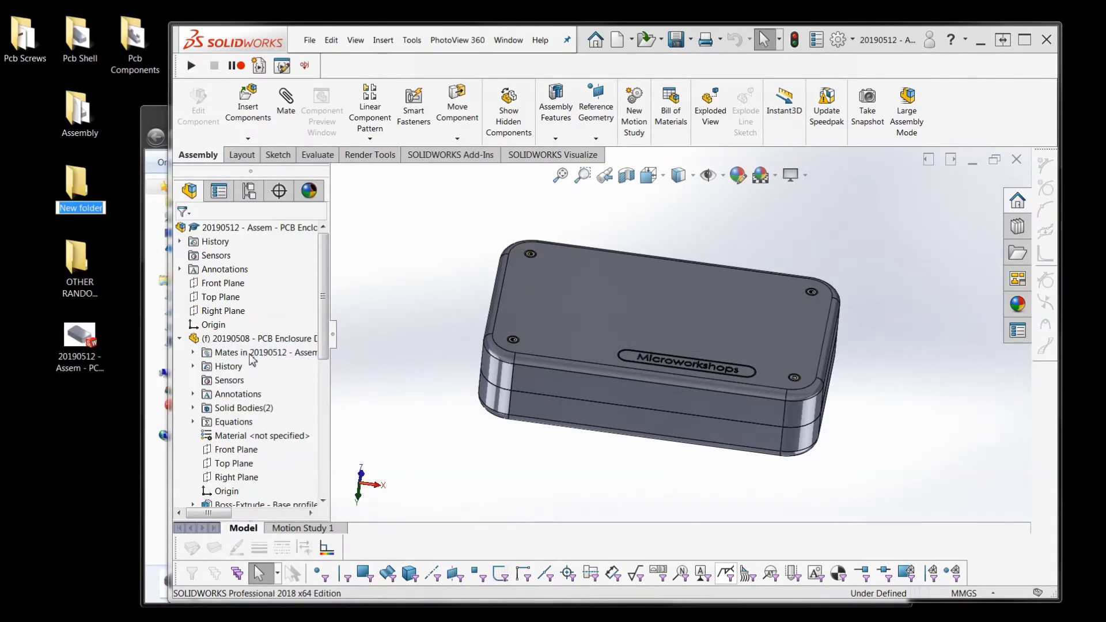
key(Caps_Lock)
text(pACK)
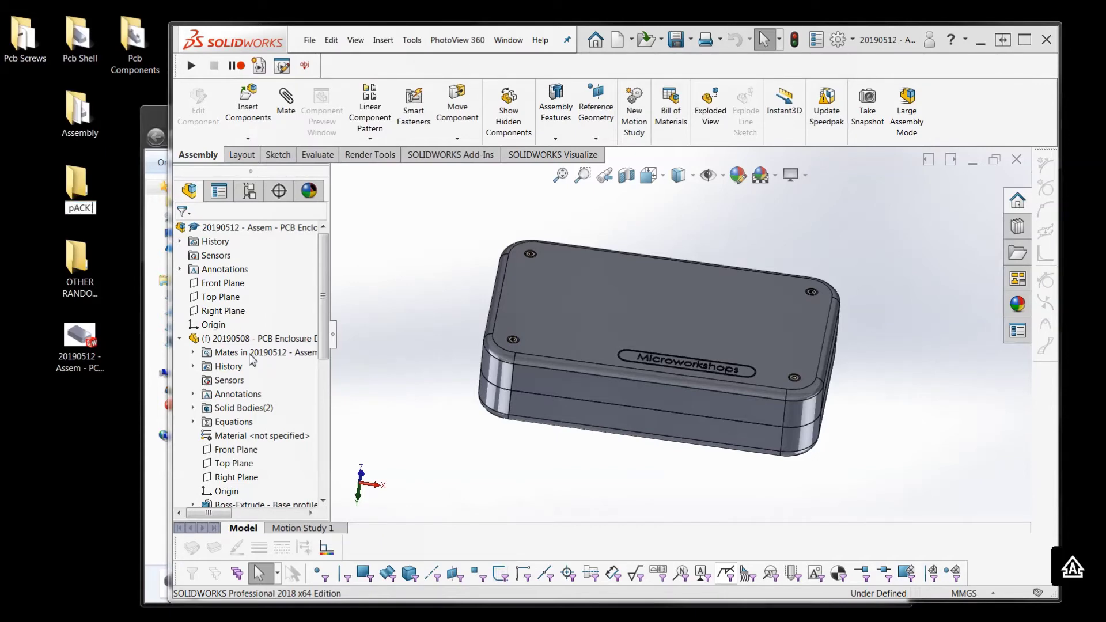
text( AND gO aS)
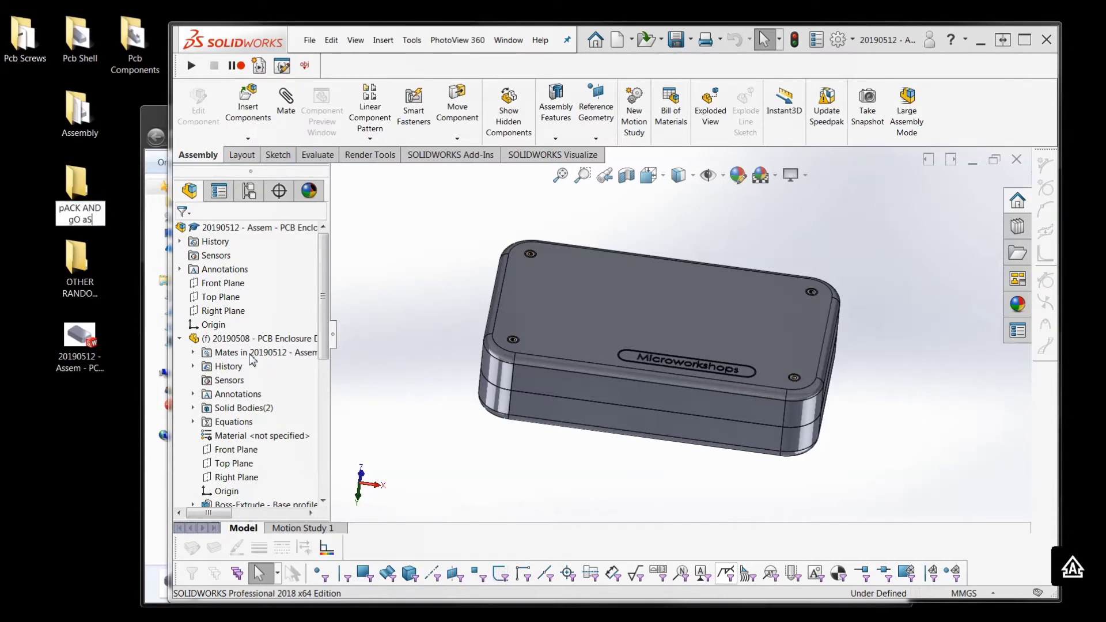
key(BackSpace)
key(BackSpace)
key(BackSpace)
key(BackSpace)
key(BackSpace)
key(BackSpace)
key(BackSpace)
key(BackSpace)
key(BackSpace)
key(BackSpace)
key(BackSpace)
key(BackSpace)
key(BackSpace)
key(BackSpace)
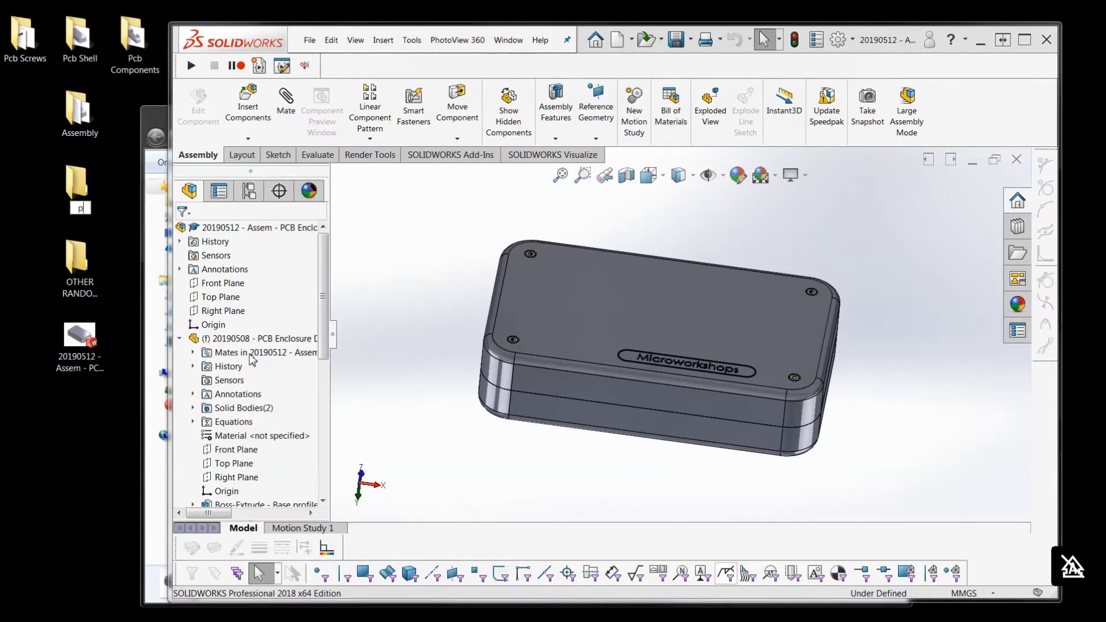
text(pack and go a)
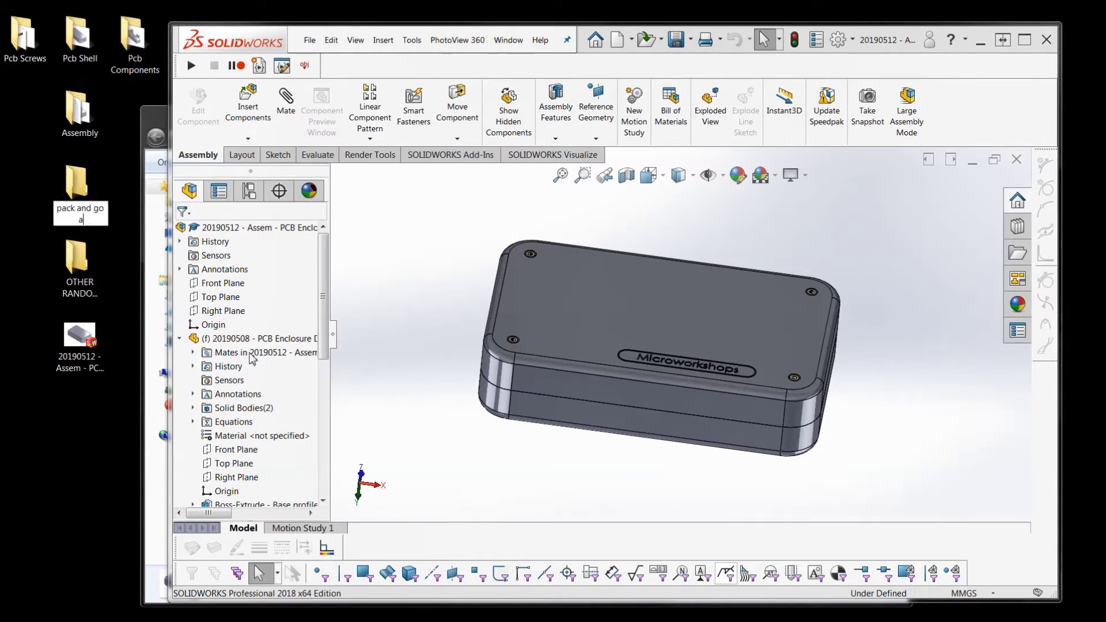
text(ssembly)
key(Return)
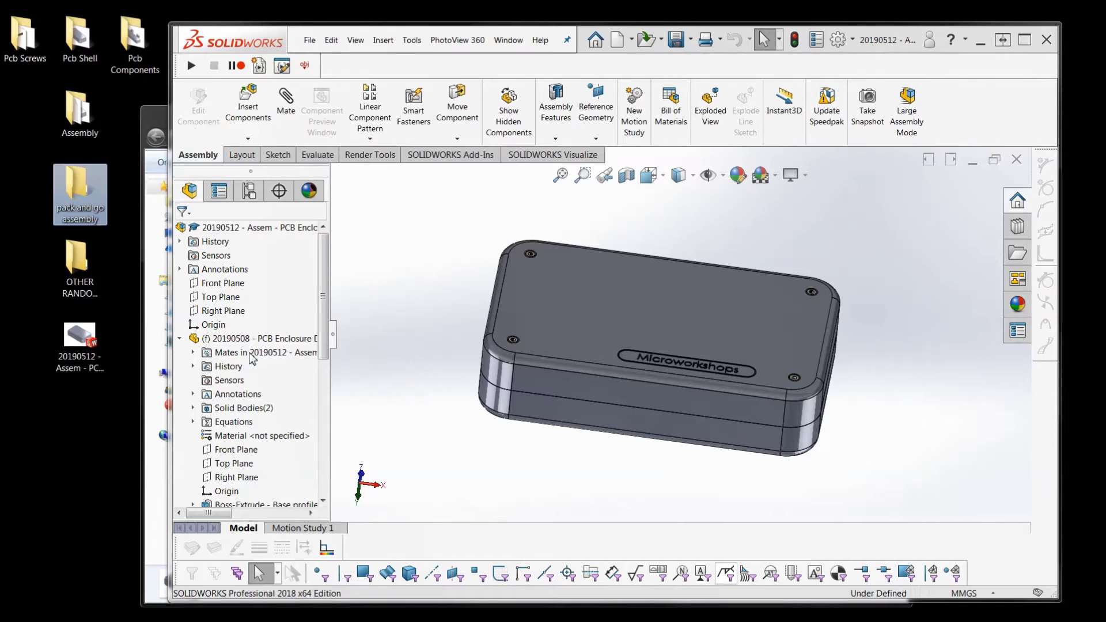
click(403, 254)
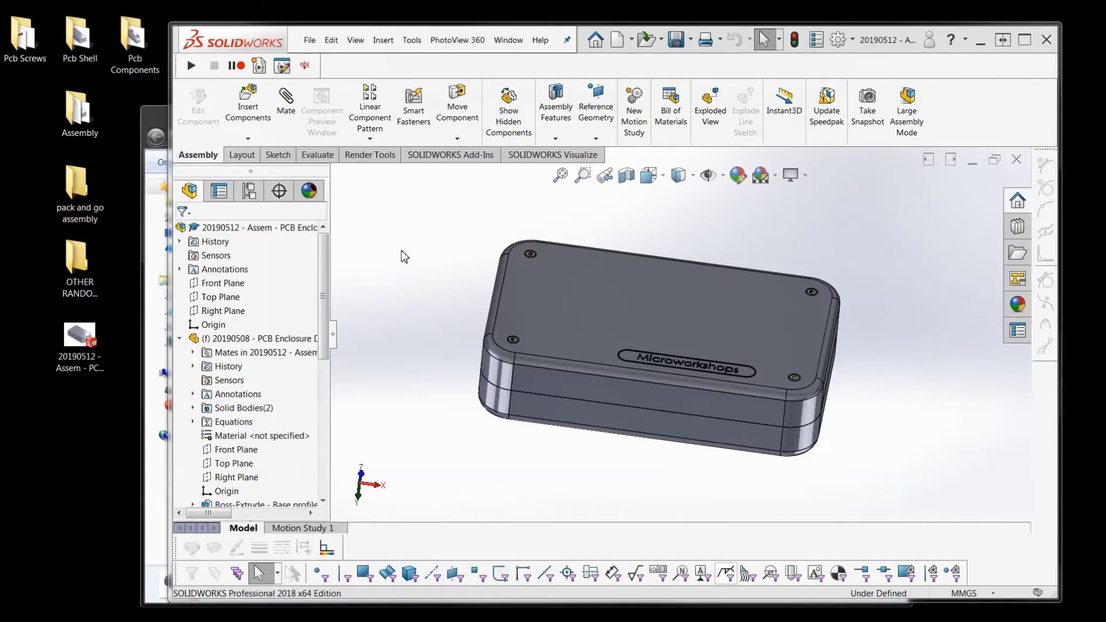
- Start Pack and Go with suppressed components excluded, drawings included and simulation results left out
click(311, 41)
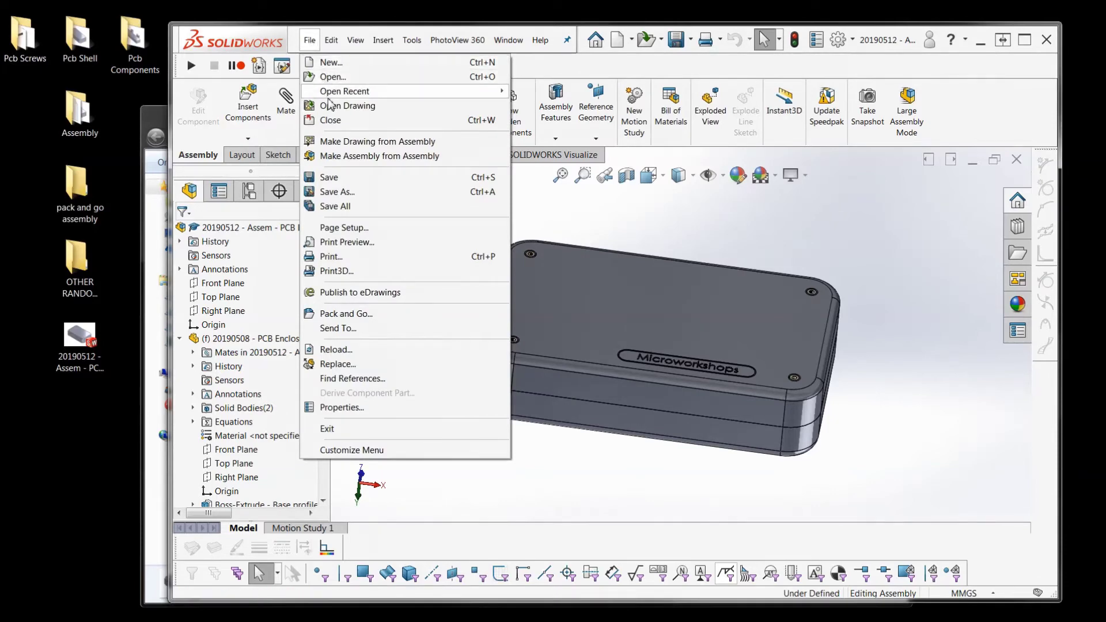
click(346, 314)
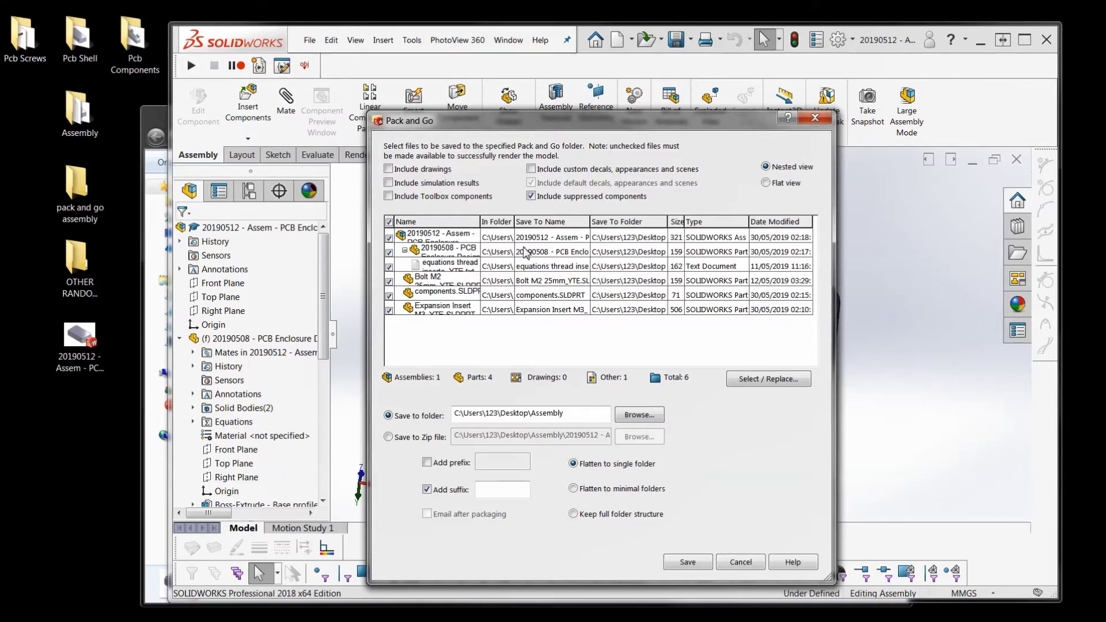
drag(474, 128, 429, 85)
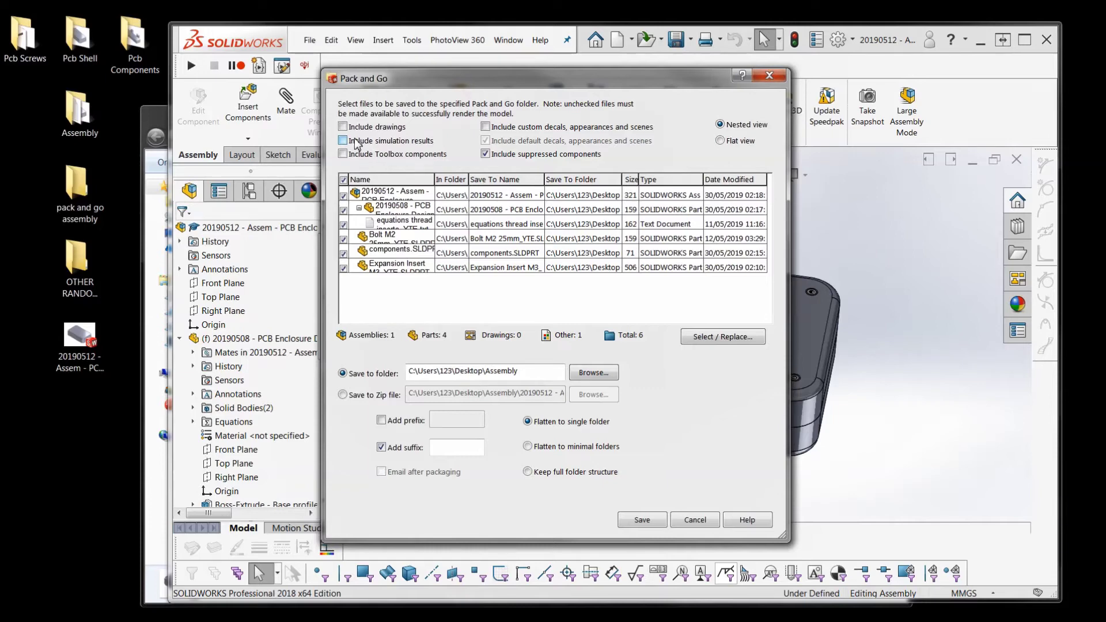
click(486, 155)
click(343, 127)
click(343, 141)
click(343, 141)
- Widen the In Folder, Save To Name and Save To Folder columns to read full paths
drag(473, 180, 585, 180)
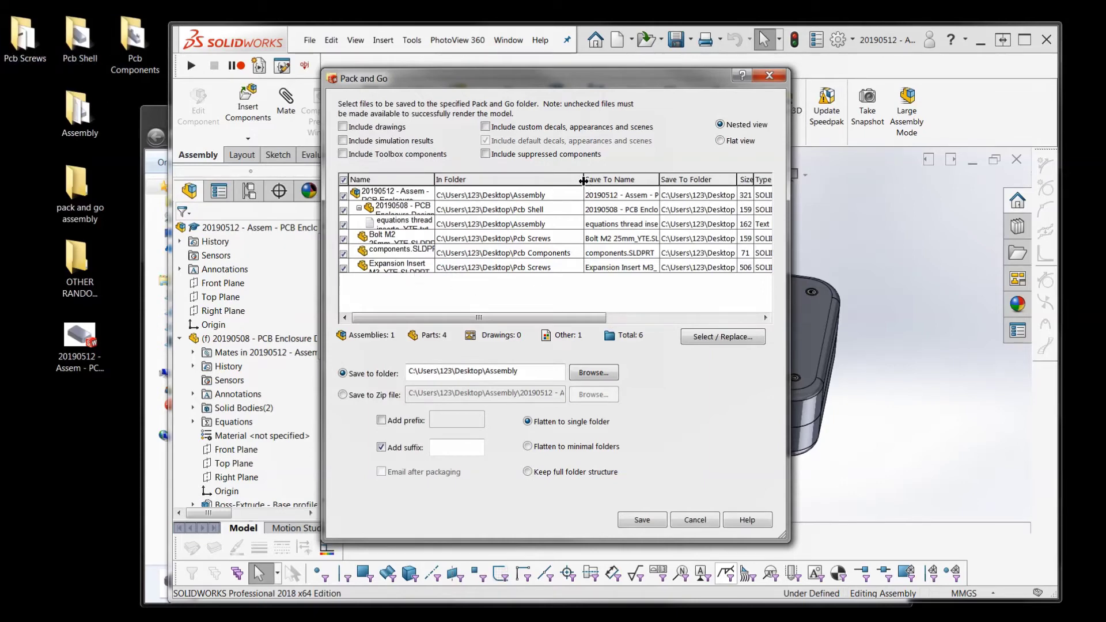
drag(583, 181, 507, 180)
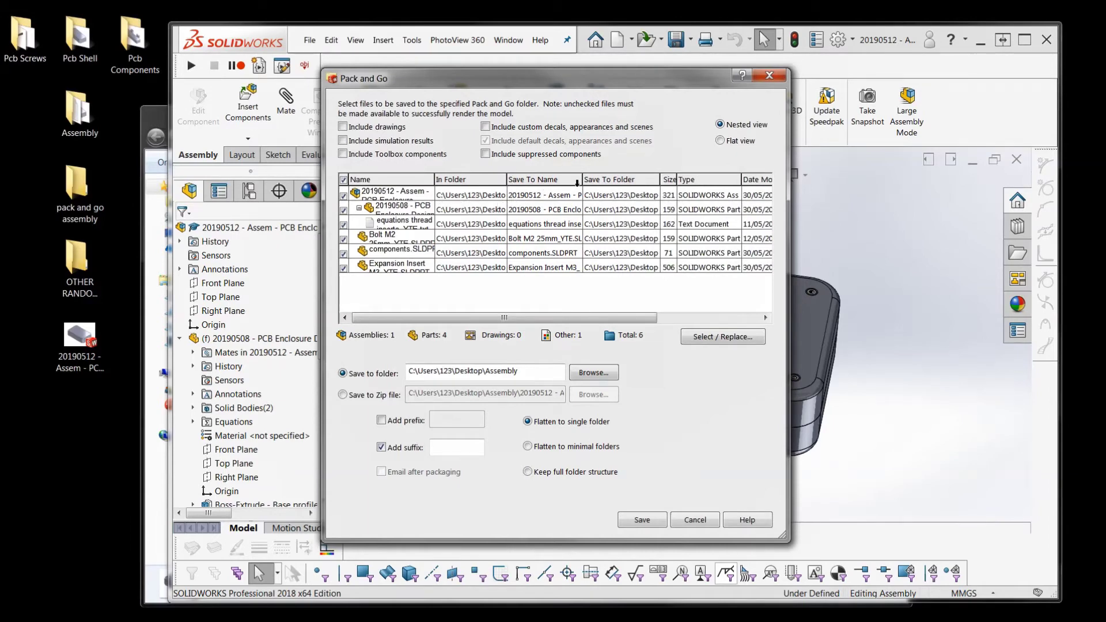
drag(584, 180, 678, 187)
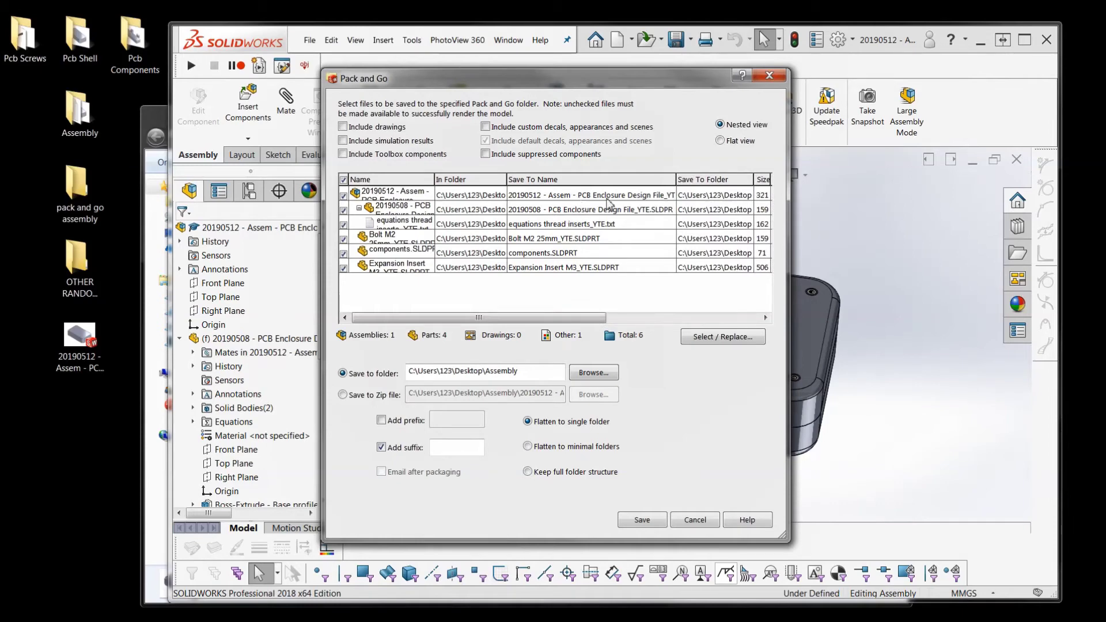
drag(679, 179, 587, 179)
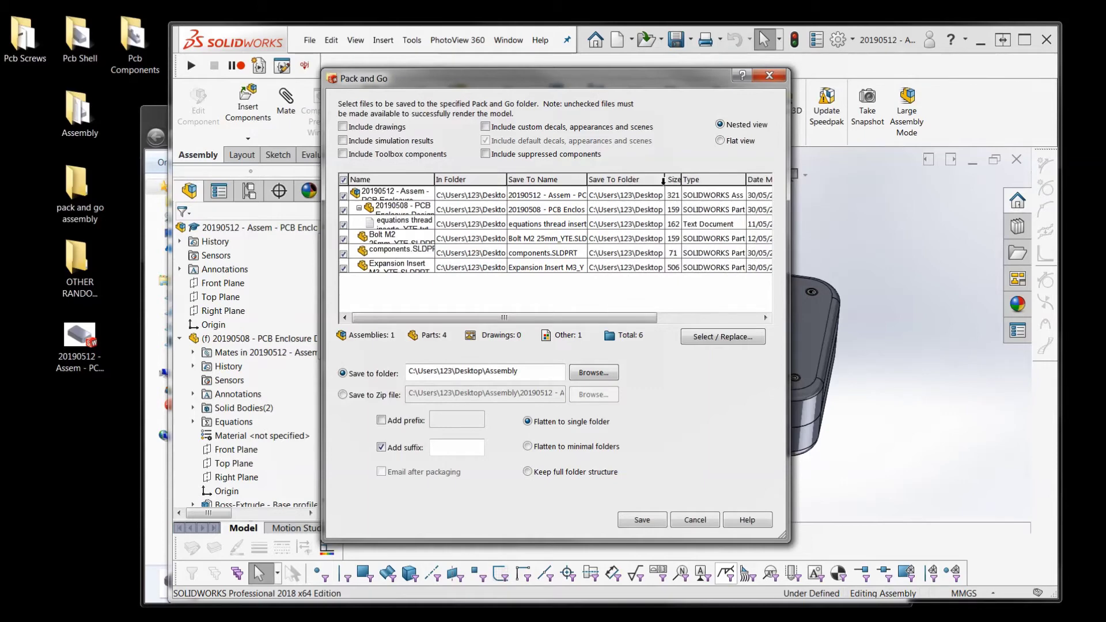
drag(668, 182, 732, 180)
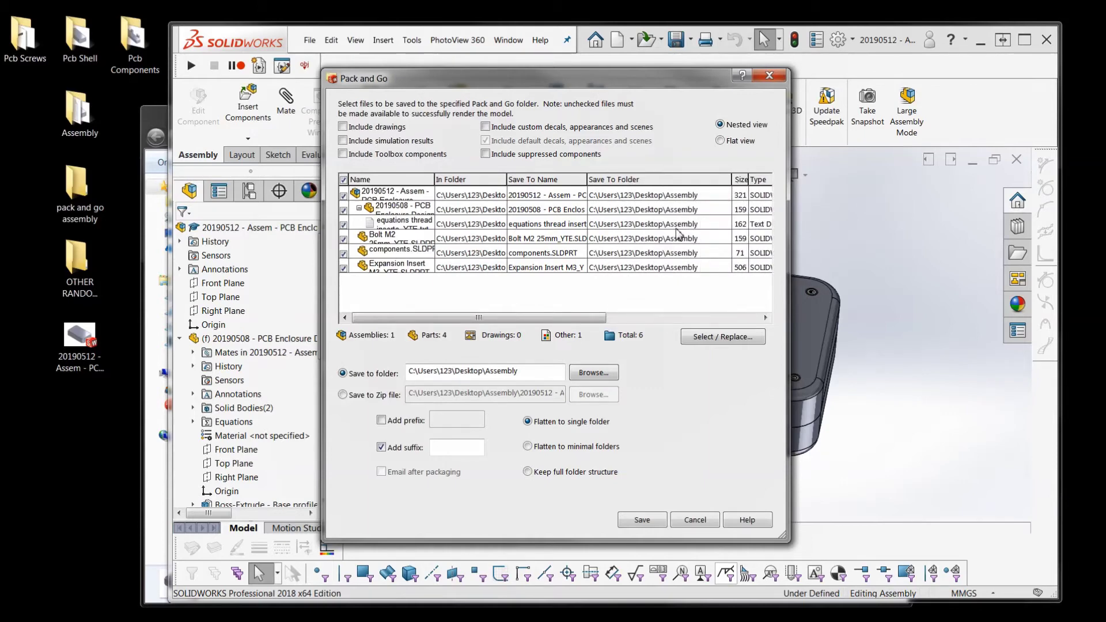
- Open the Save To folder rename and close it without changes
click(677, 180)
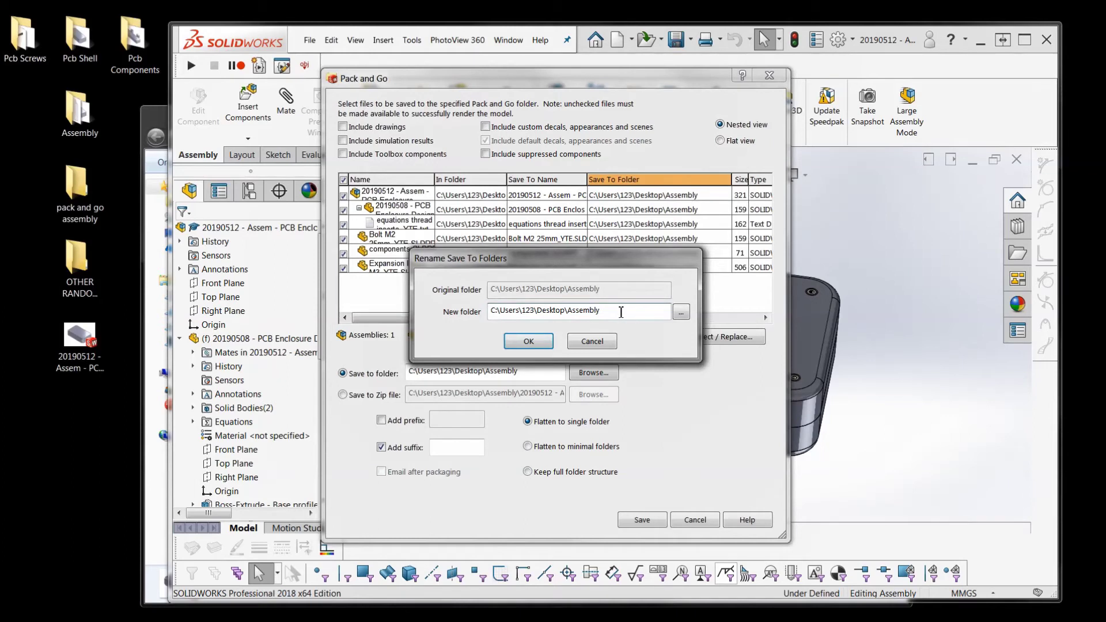
click(80, 202)
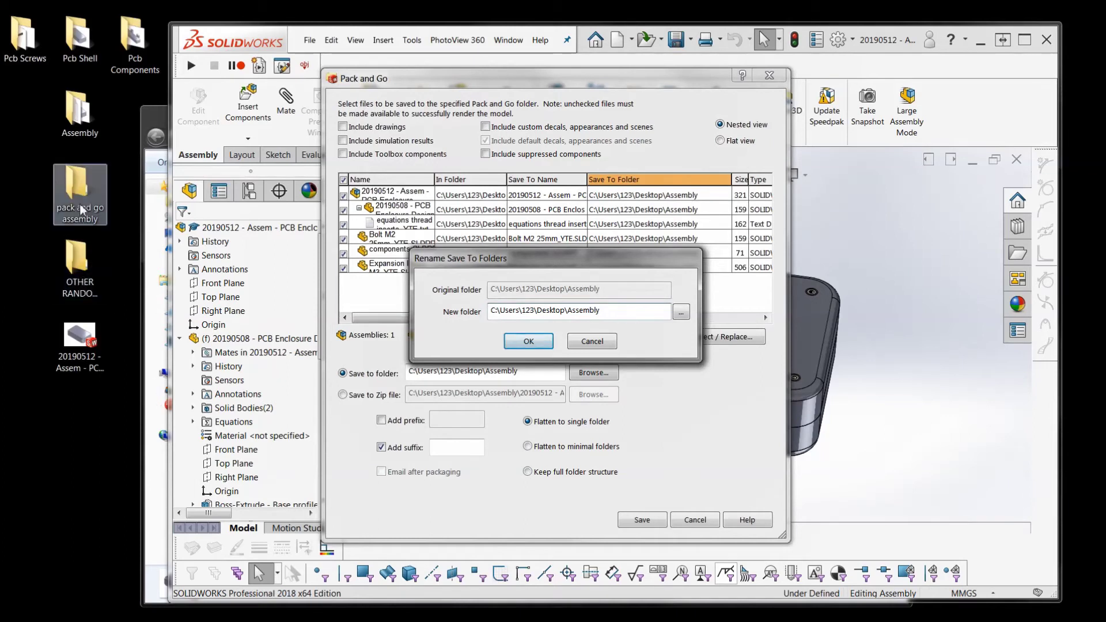
click(527, 341)
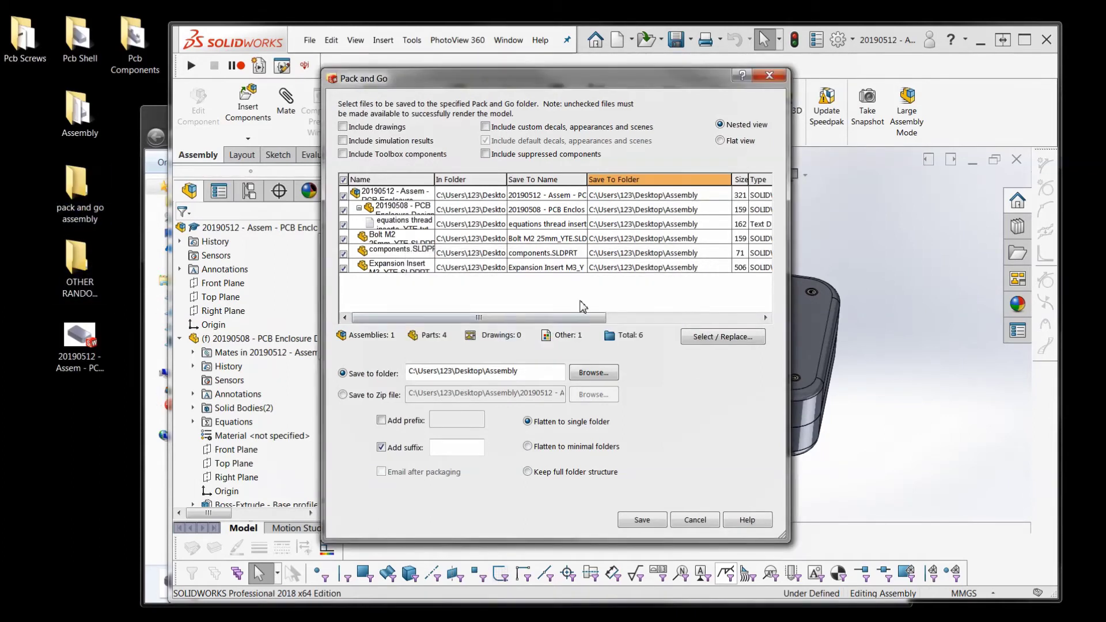
- Browse to Desktop\pack and go assembly and apply it as the assembly's save-to folder
double_click(692, 196)
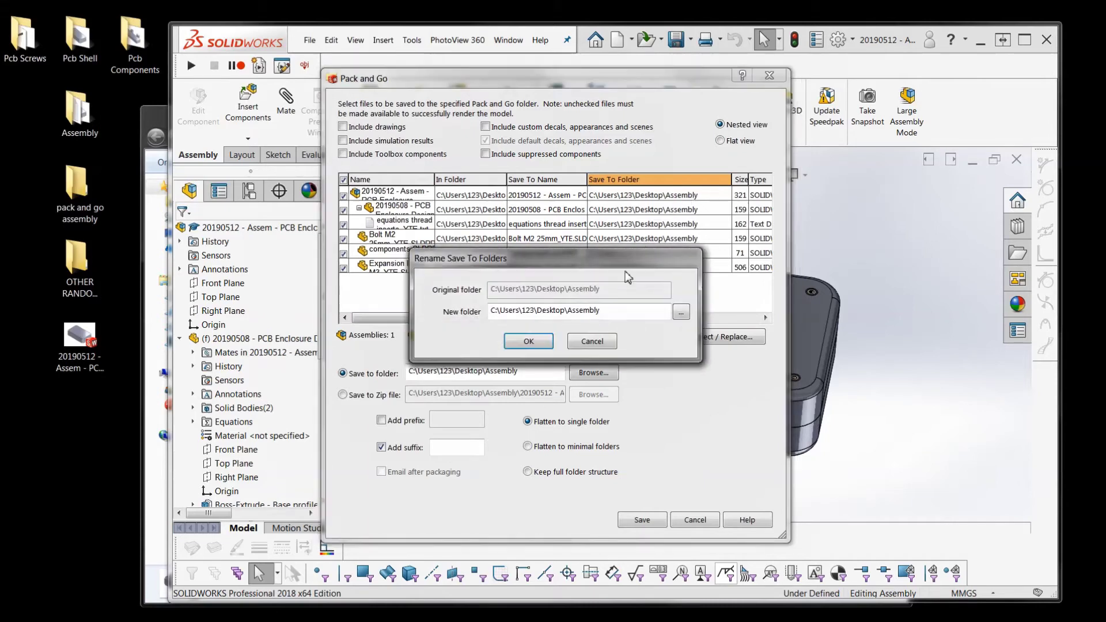
click(680, 313)
click(553, 283)
scroll(555, 286, down, 1)
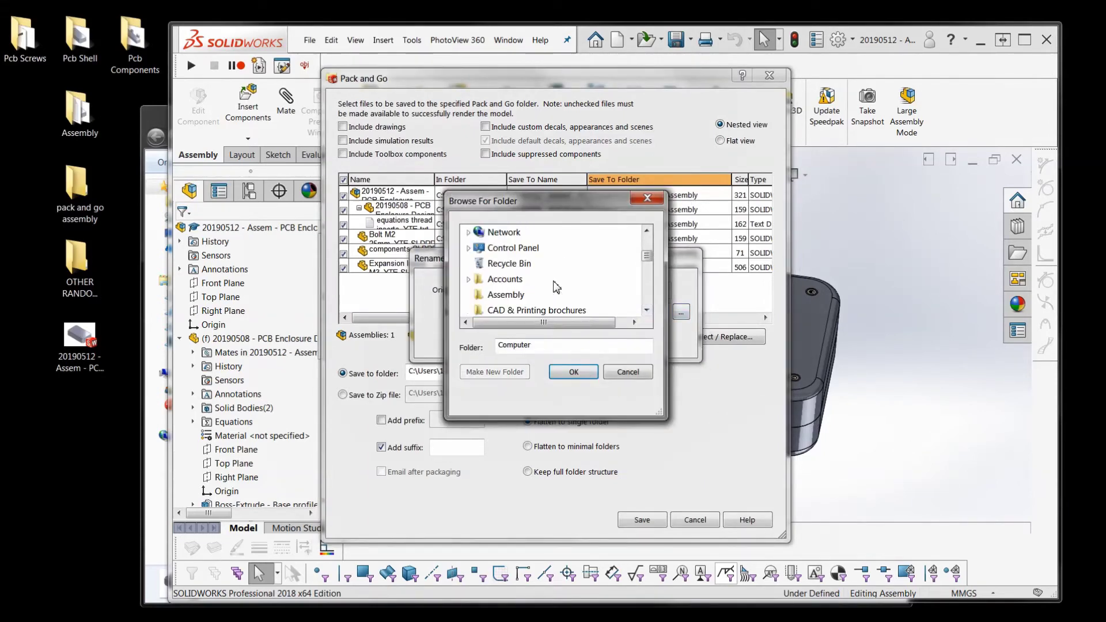
scroll(542, 288, down, 2)
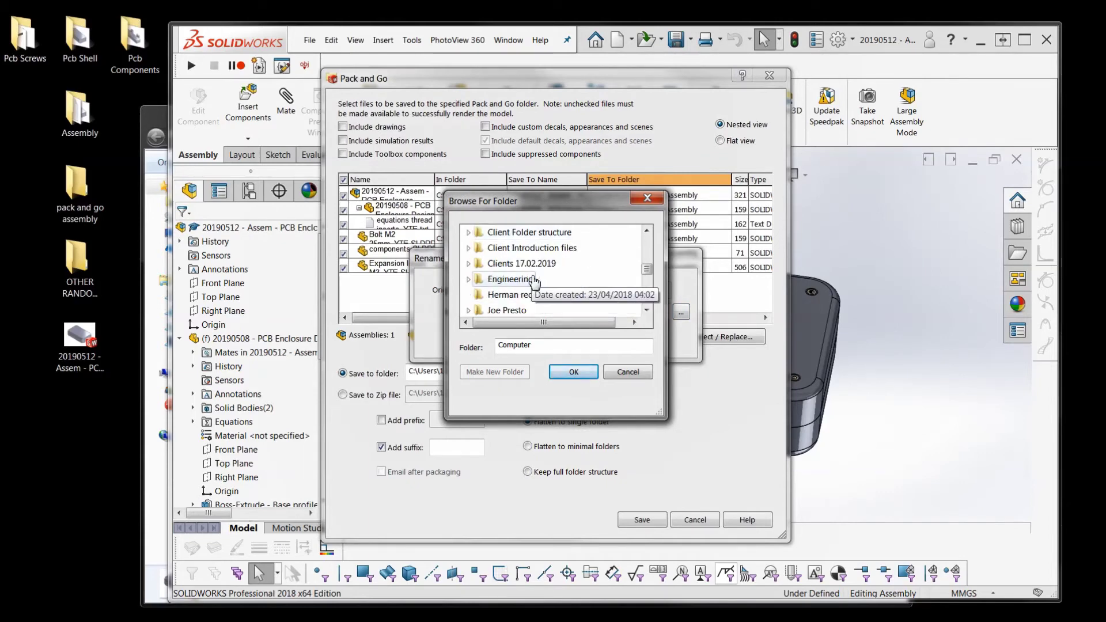
scroll(534, 283, down, 4)
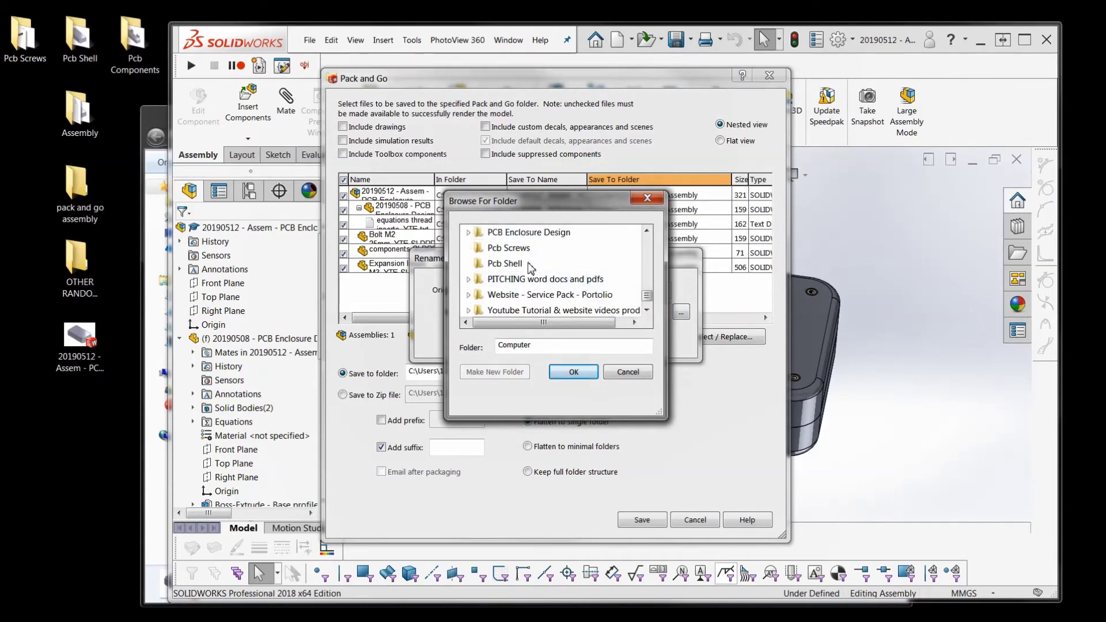
scroll(533, 263, up, 1)
click(519, 248)
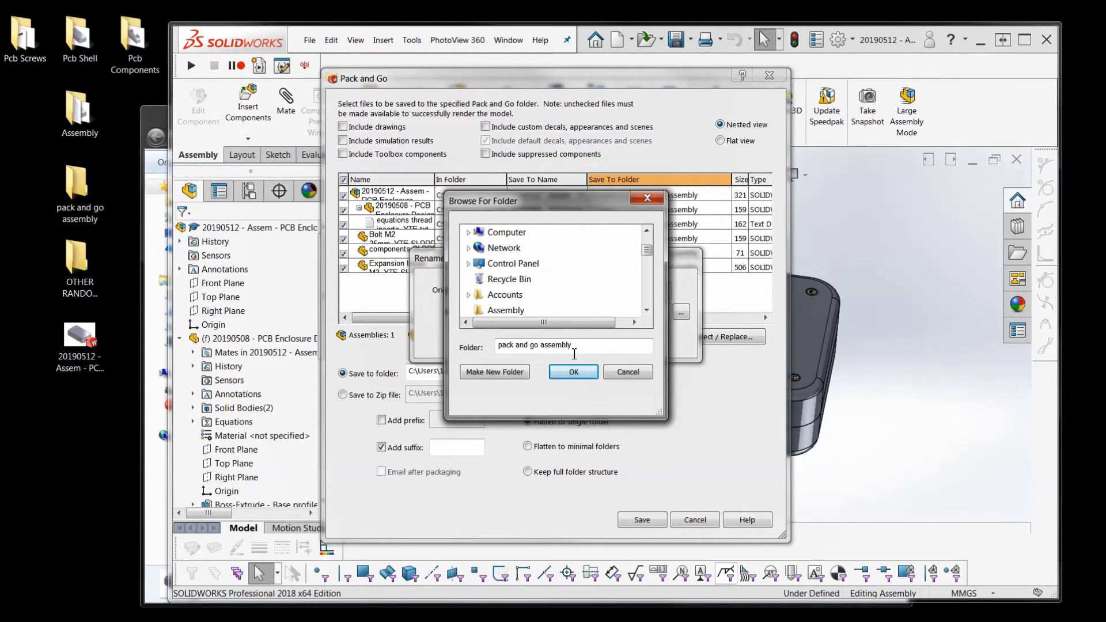
click(578, 373)
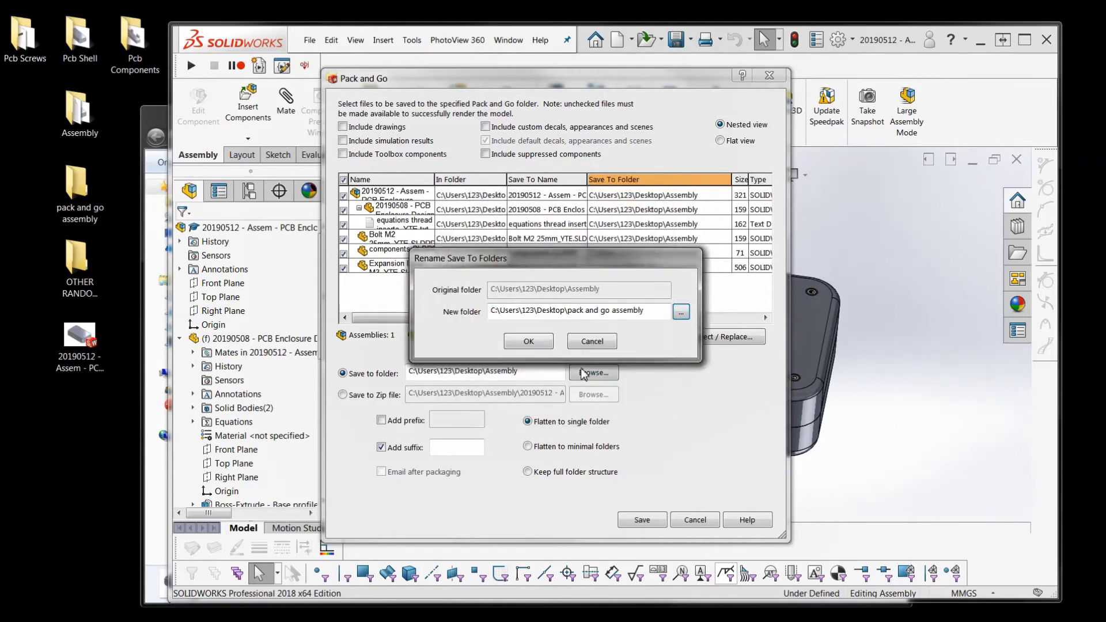
click(527, 341)
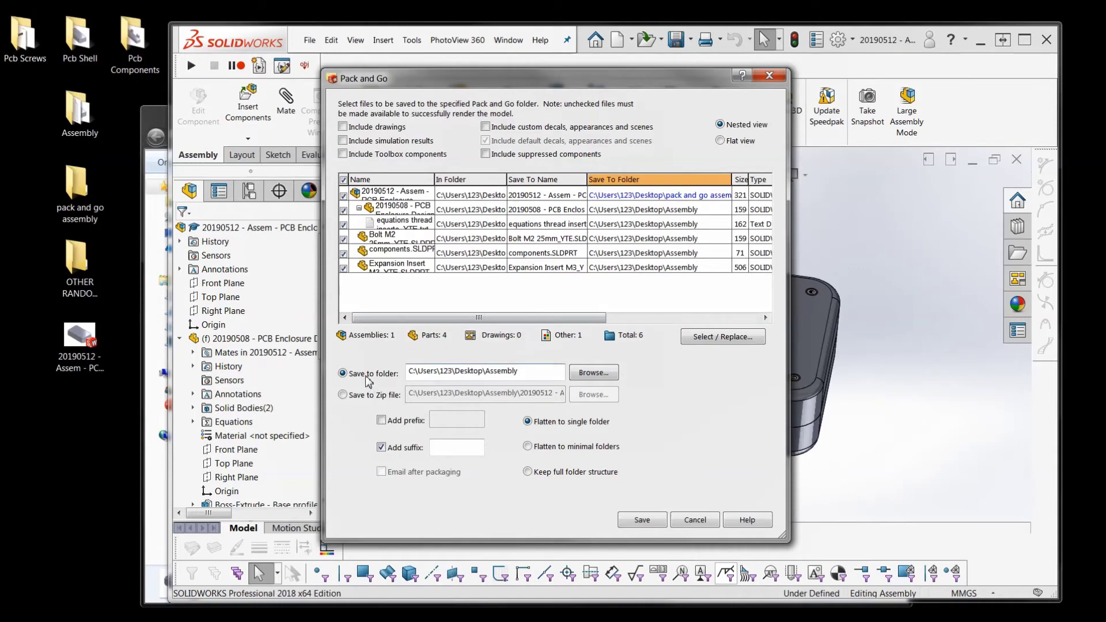
click(601, 375)
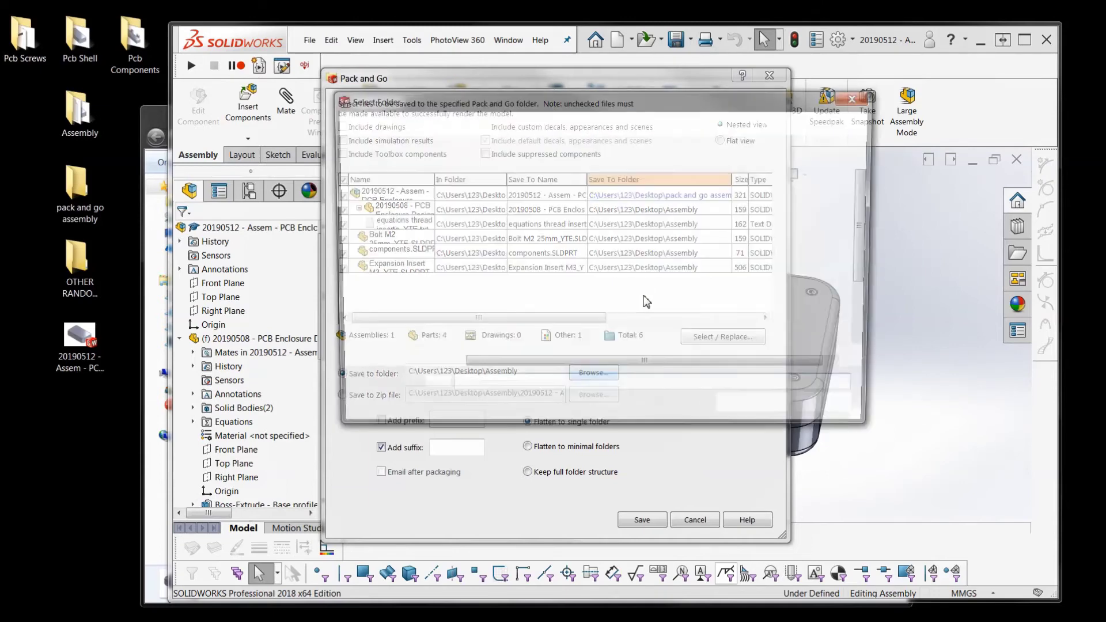
- Save all six files to Desktop\pack and go assembly with the _30.05.2019 suffix, widening Save To Name
click(381, 215)
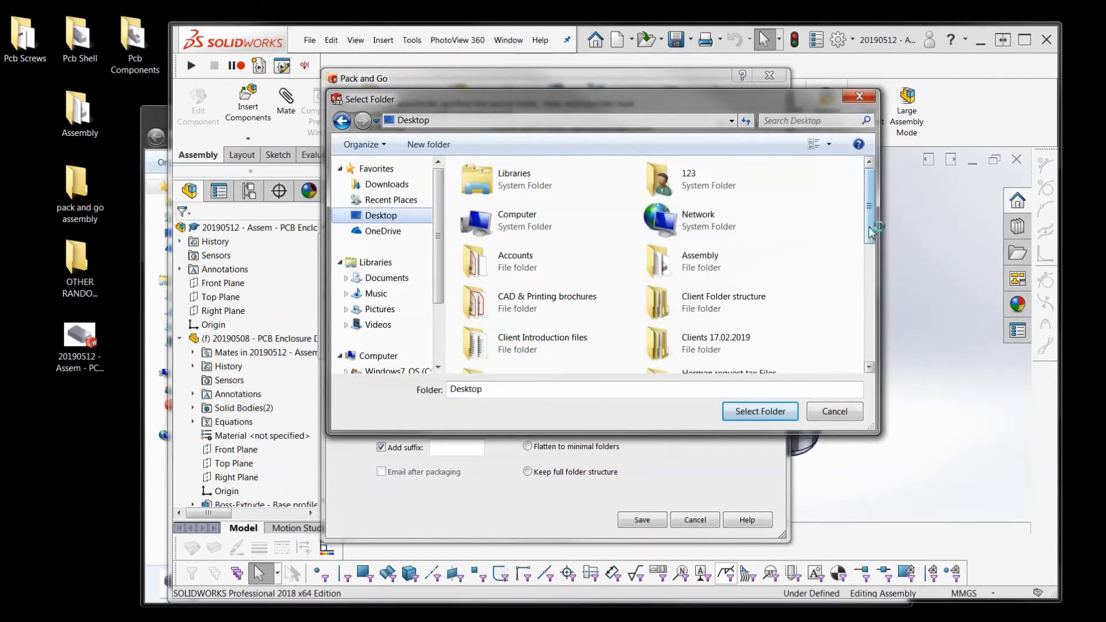
drag(871, 231, 871, 300)
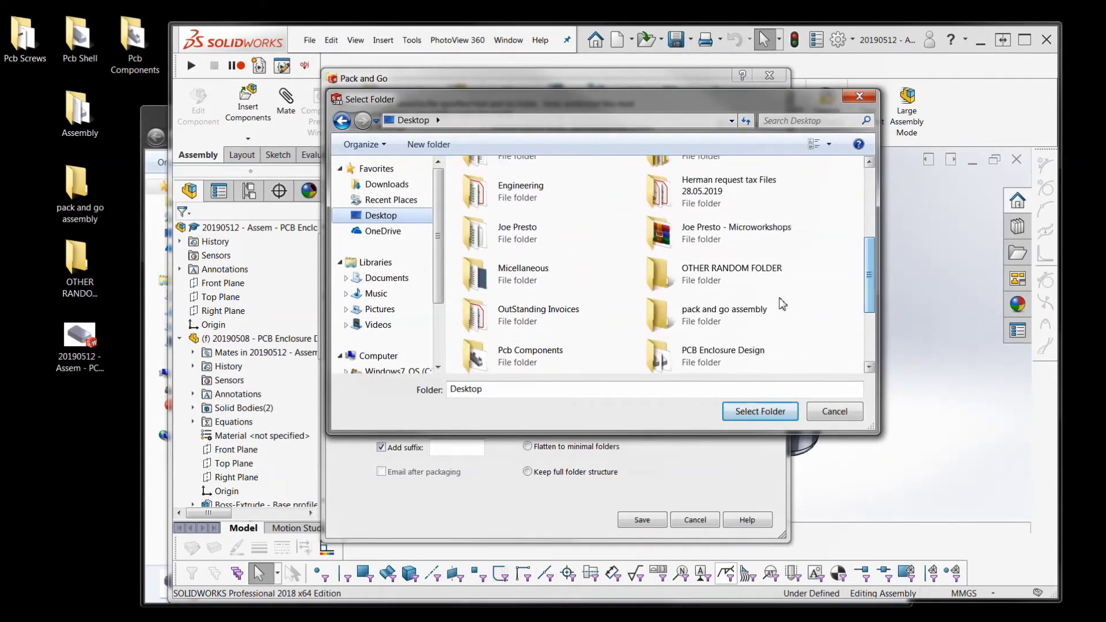
double_click(737, 313)
click(751, 410)
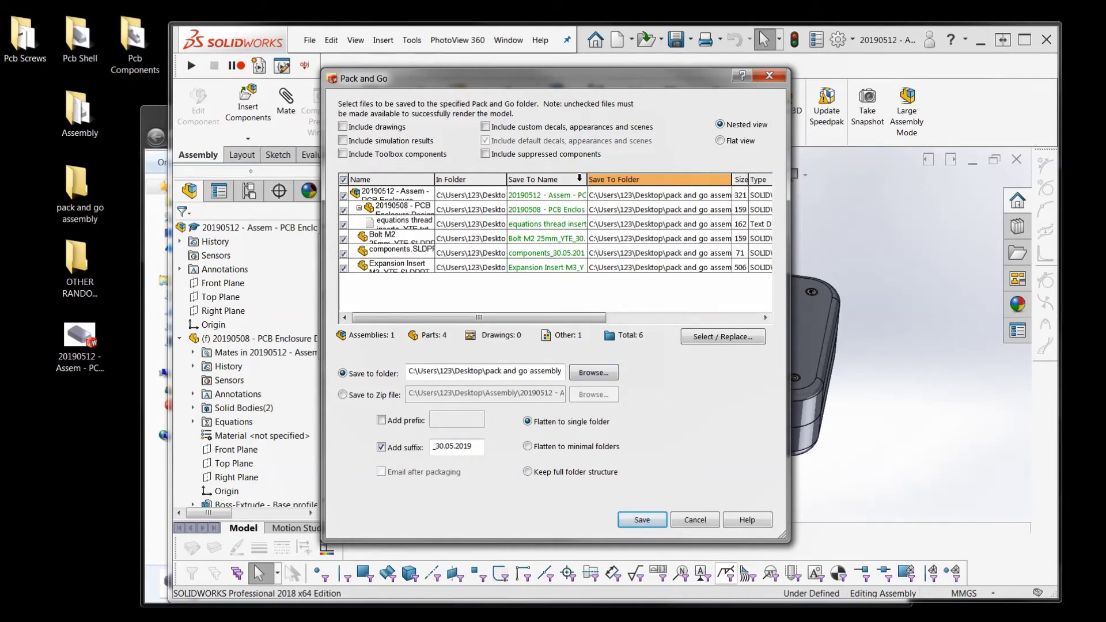
drag(589, 176, 747, 179)
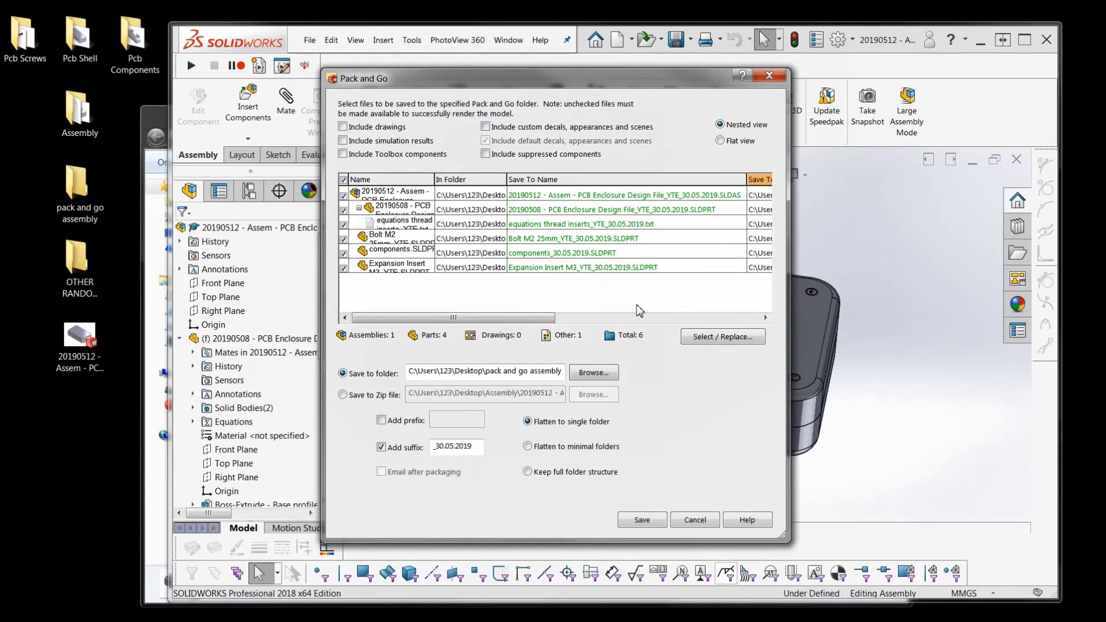
- Save the packaged files to the folder, then close the assembly choosing Don't Save
click(643, 521)
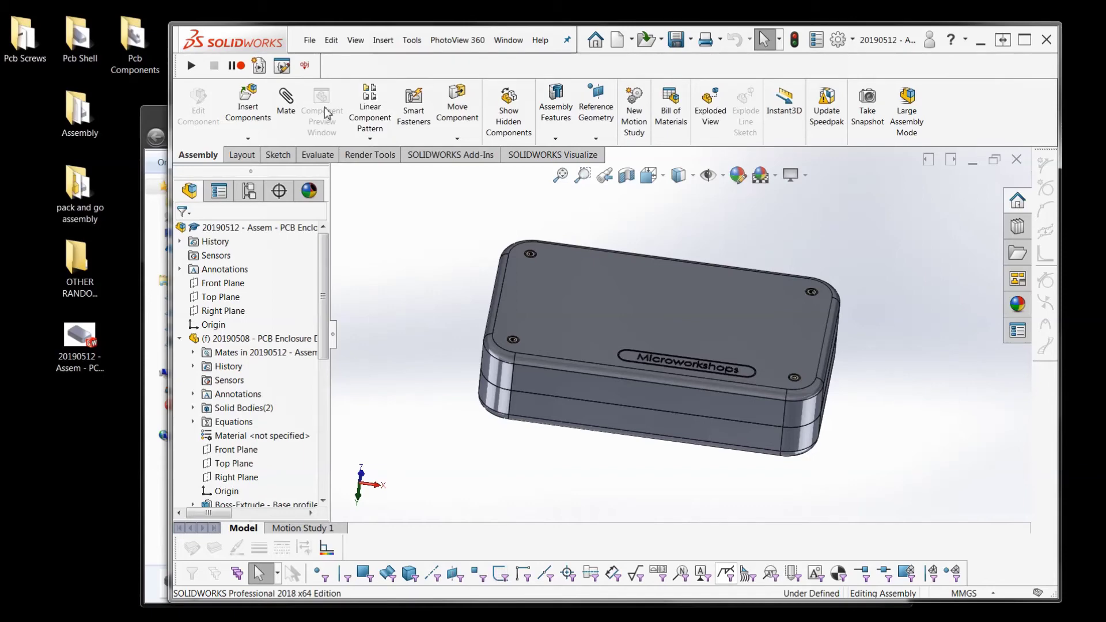
click(310, 40)
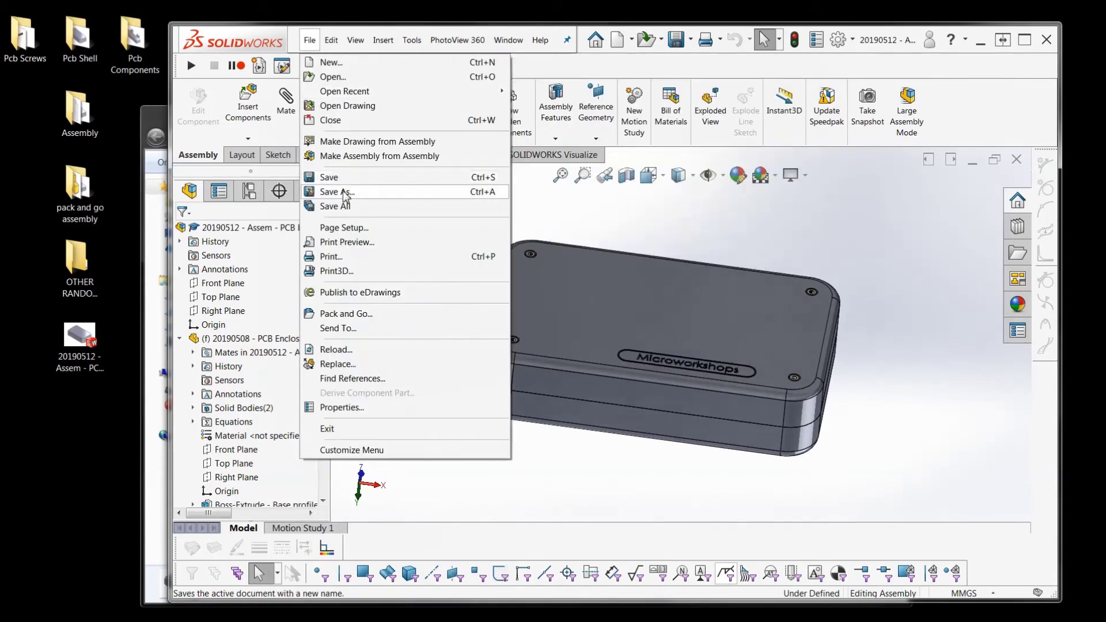
click(957, 253)
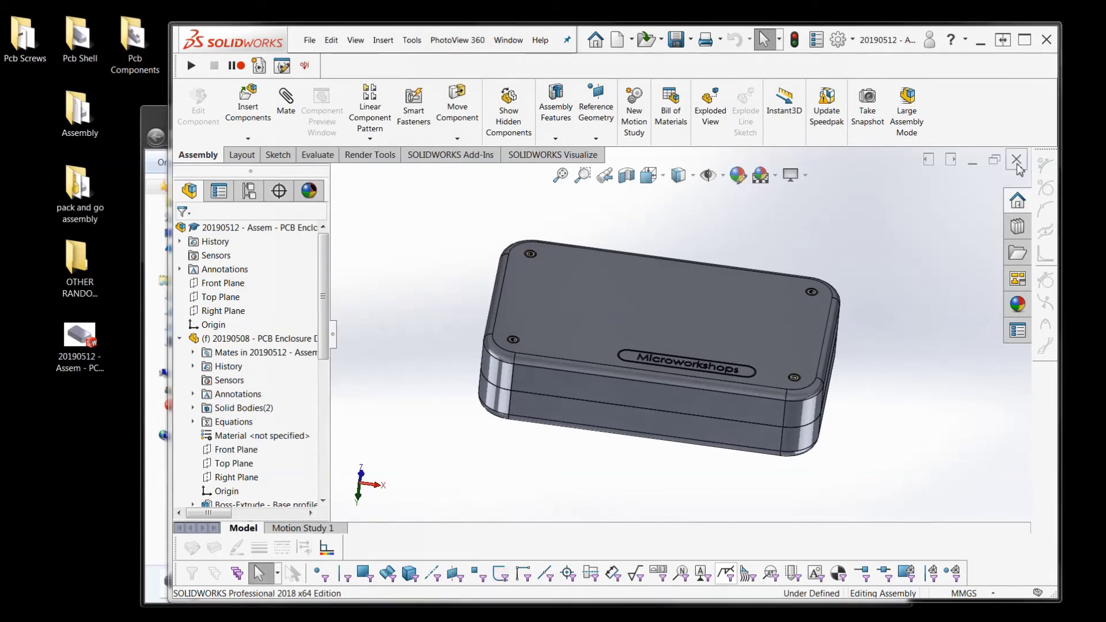
click(1016, 165)
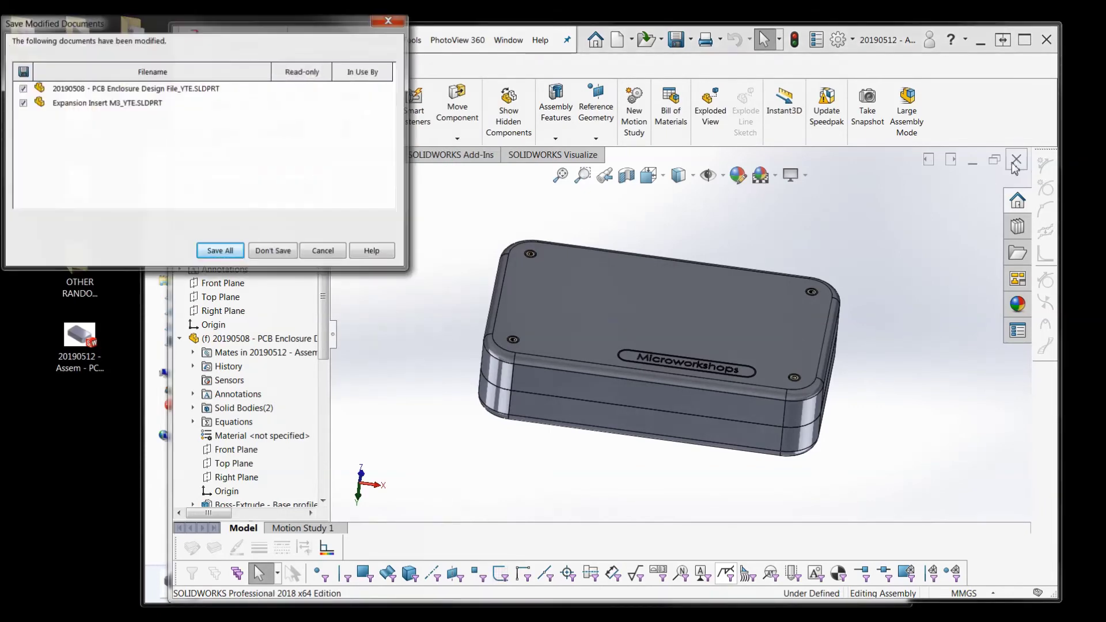
click(273, 251)
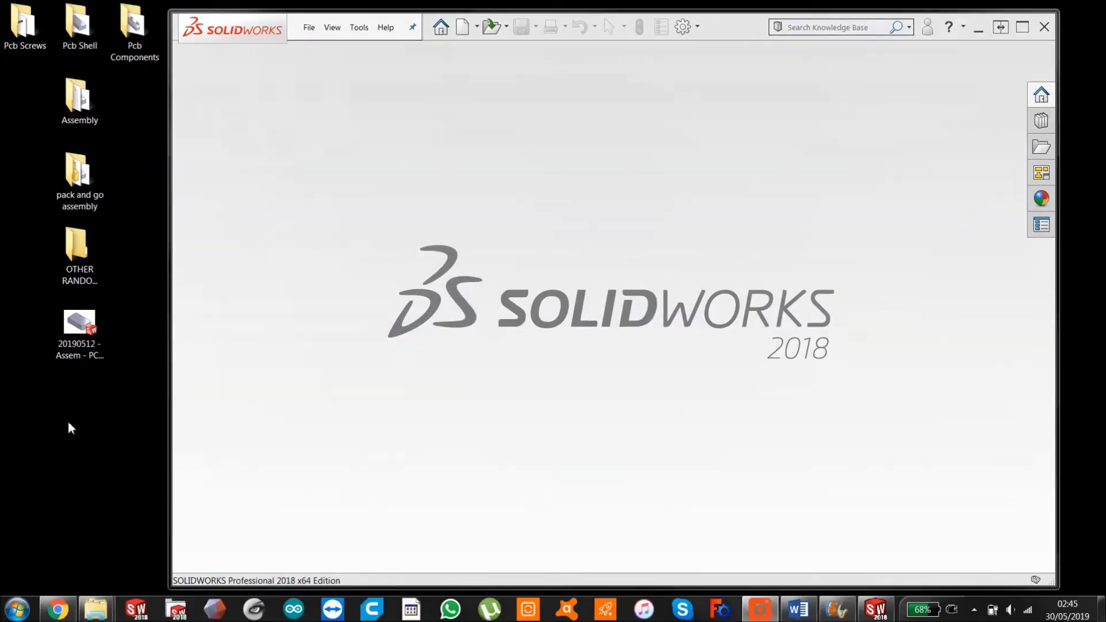
click(77, 179)
double_click(77, 180)
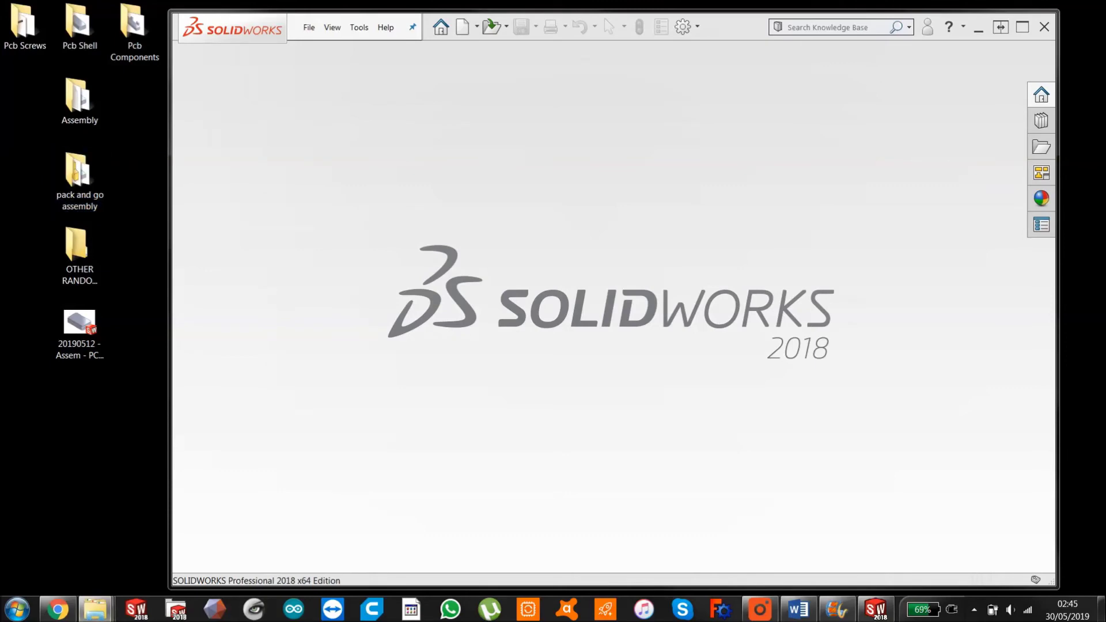
drag(576, 79, 237, 80)
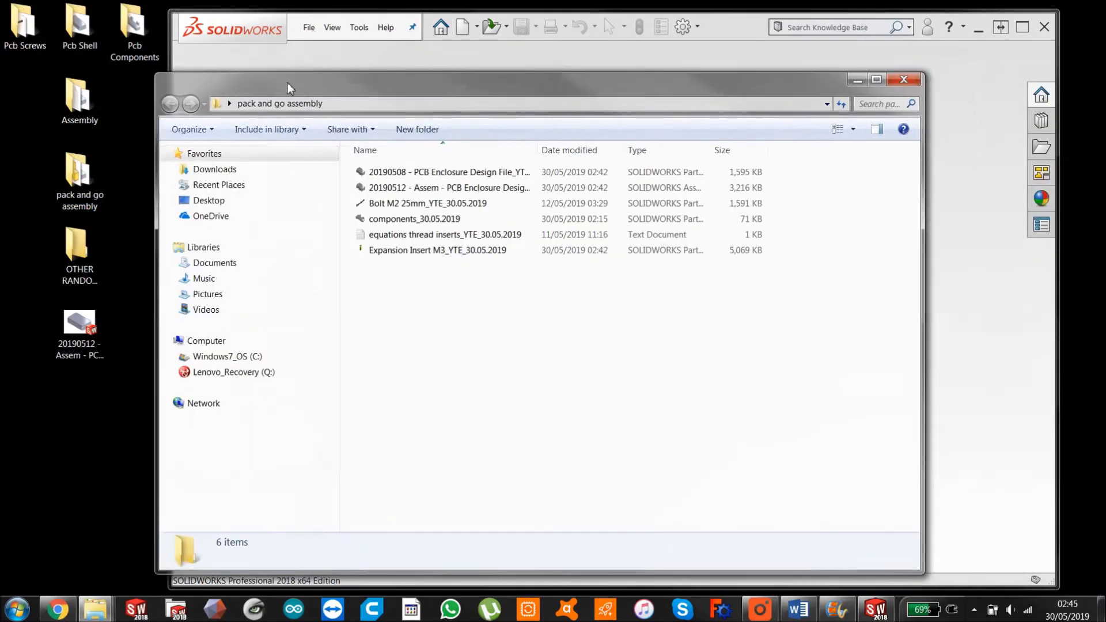
click(661, 189)
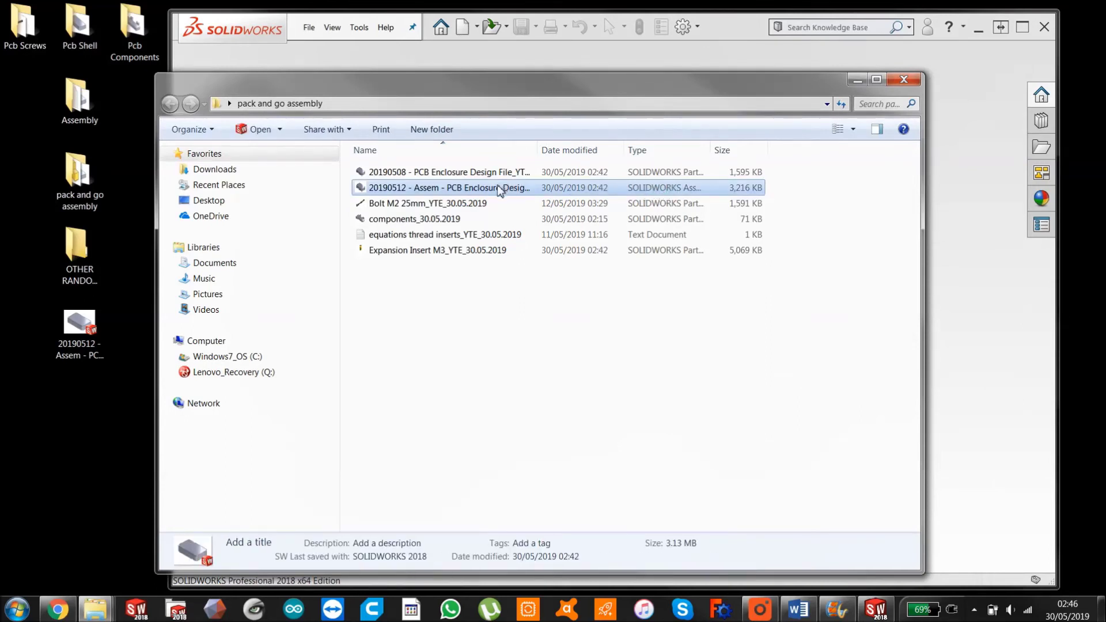
right_click(447, 379)
mouse_move(487, 389)
click(639, 389)
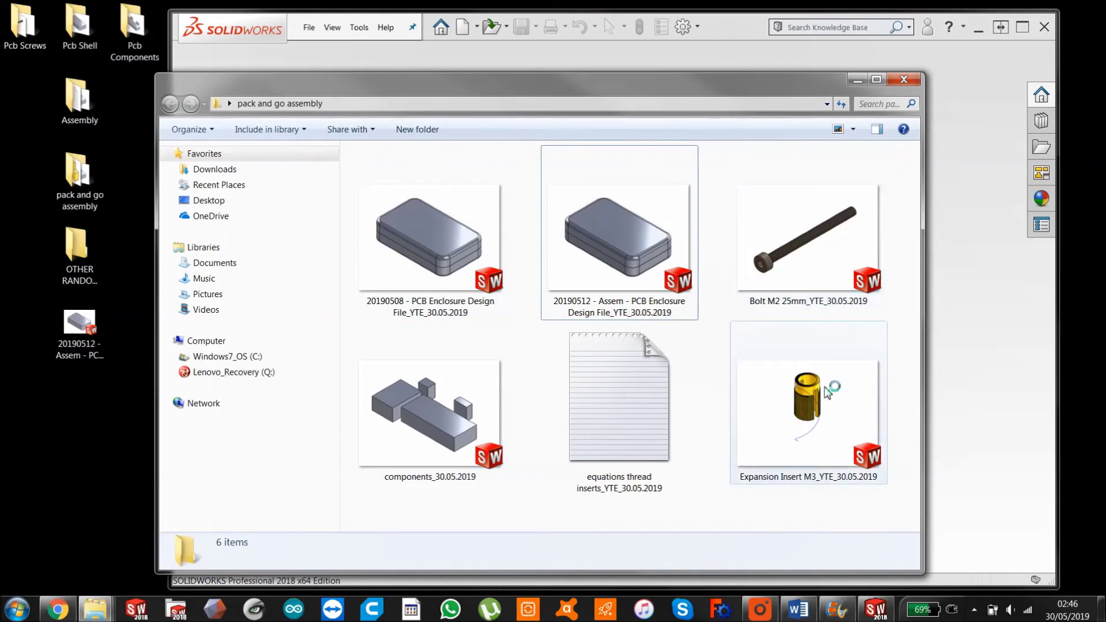
click(853, 129)
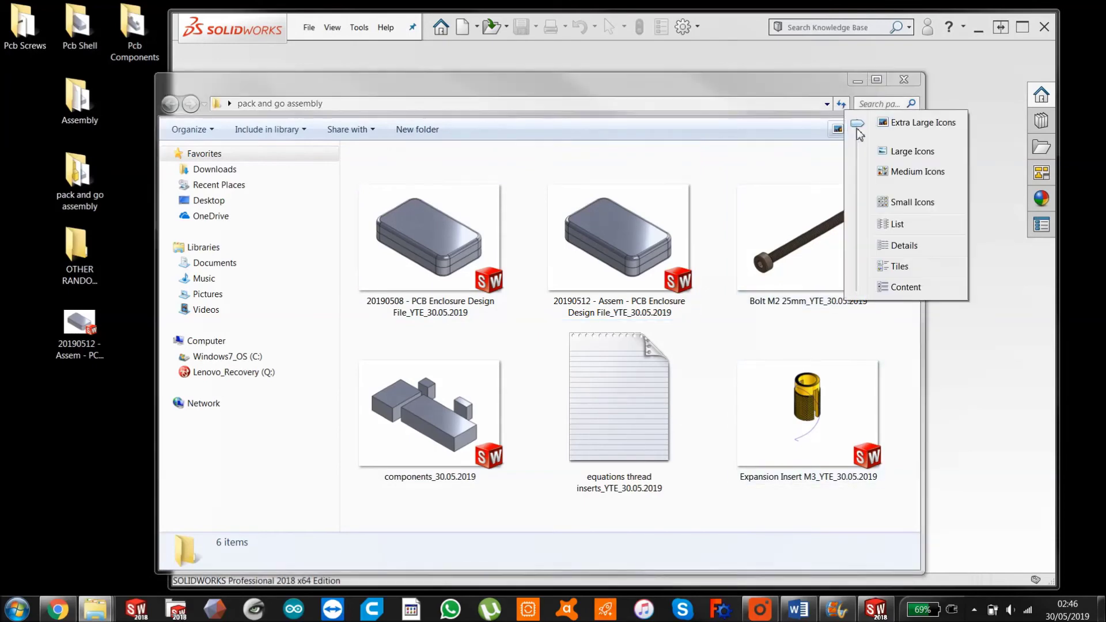
click(890, 245)
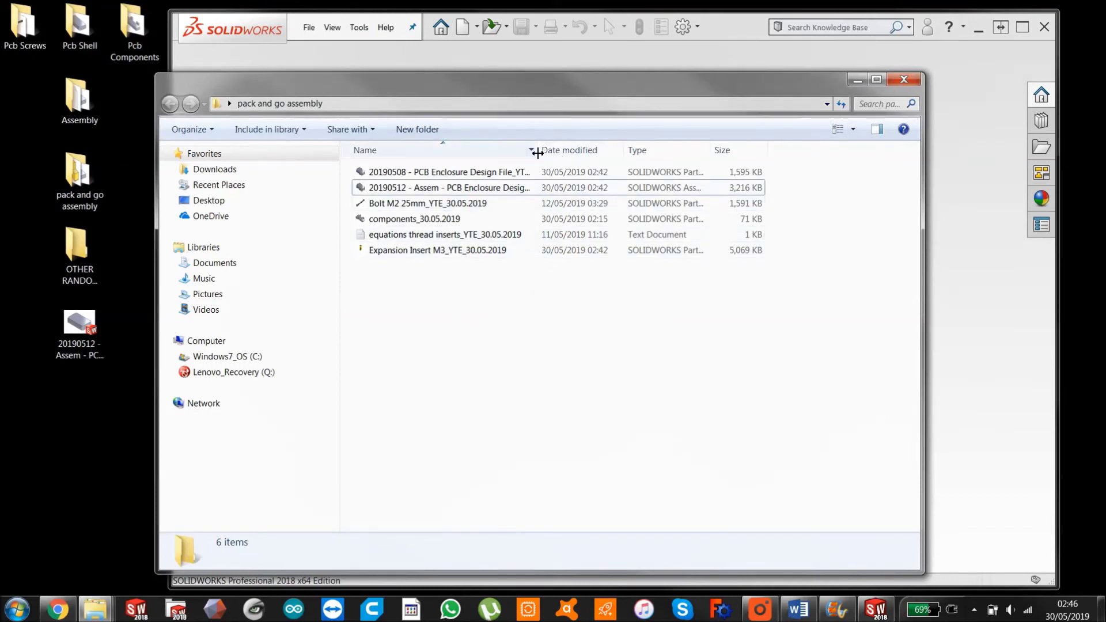
drag(538, 151, 552, 151)
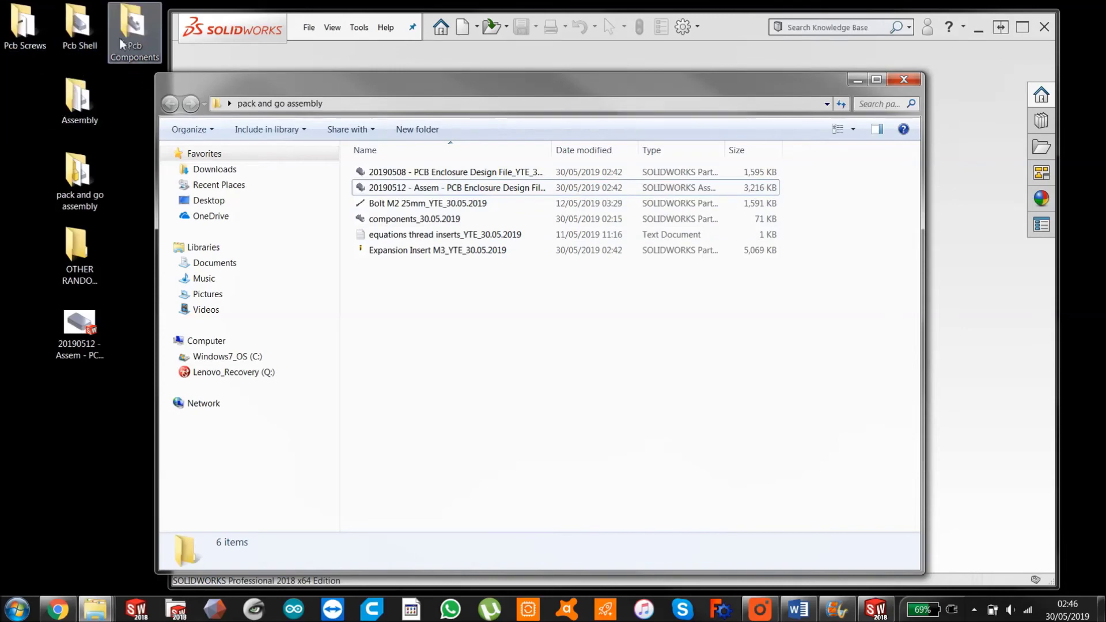
drag(316, 84, 293, 86)
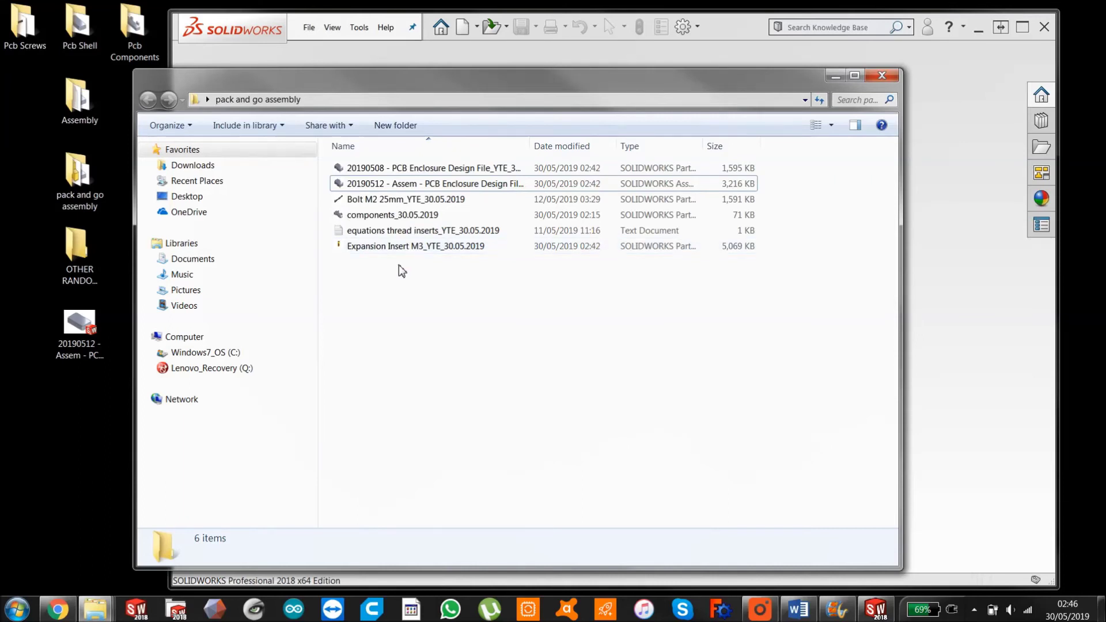
drag(633, 86, 613, 81)
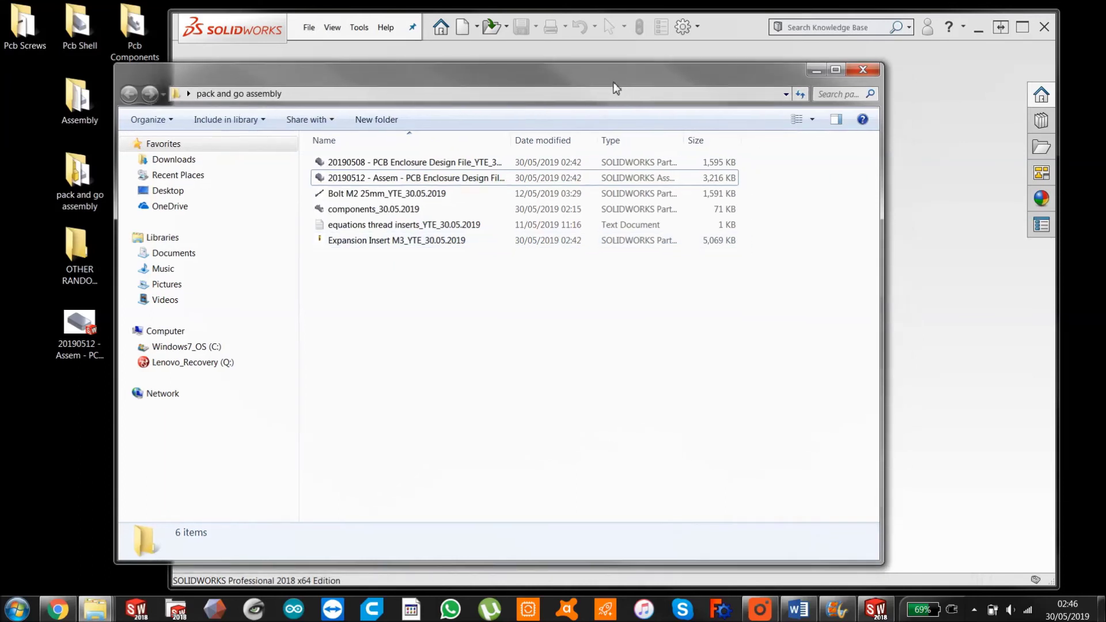
click(871, 72)
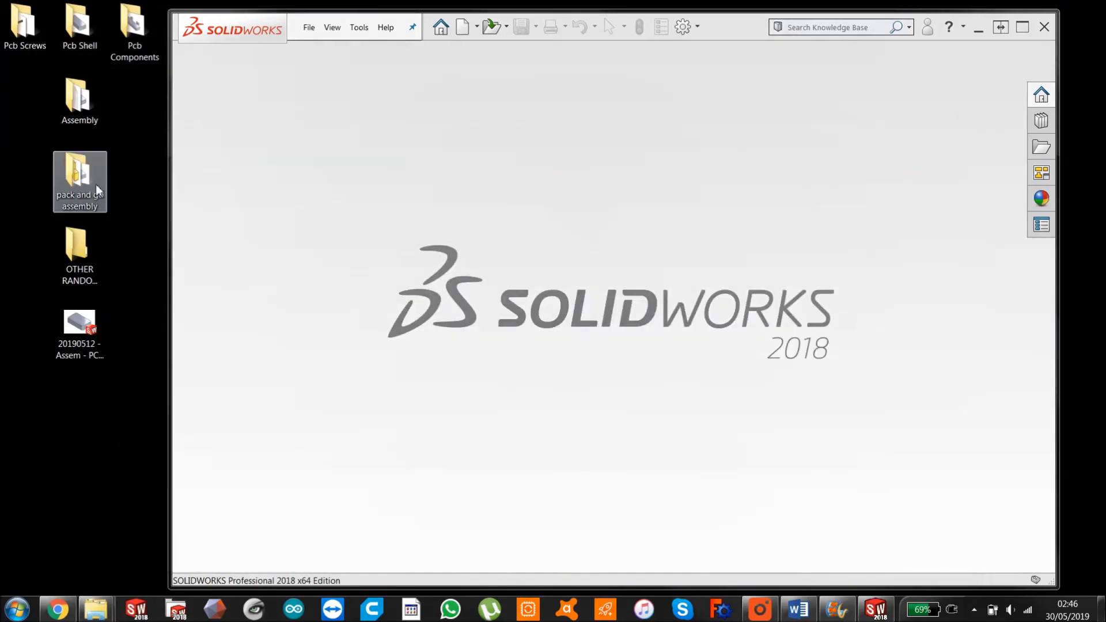
- Archive the pack and go assembly folder as pack and go assembly.rar using default RAR settings
right_click(96, 185)
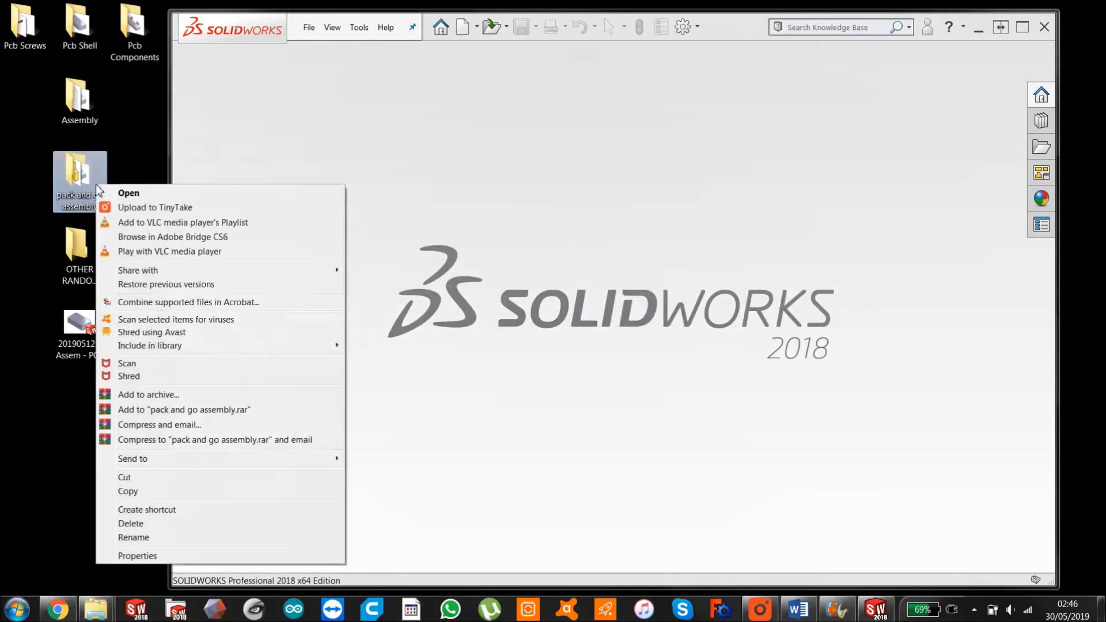
click(157, 395)
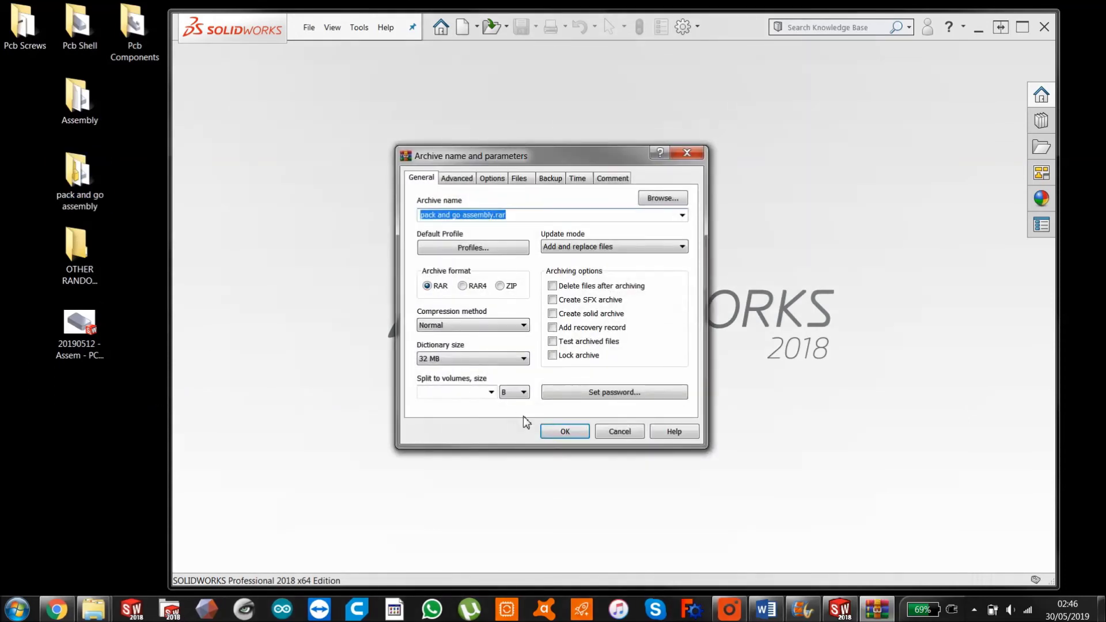
click(565, 432)
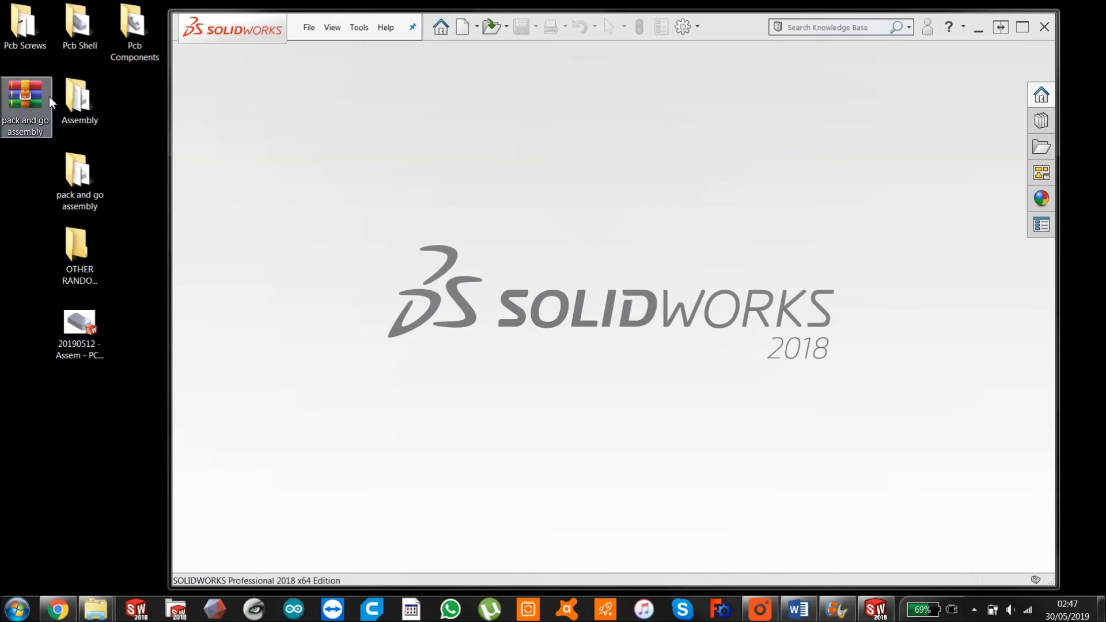
click(30, 98)
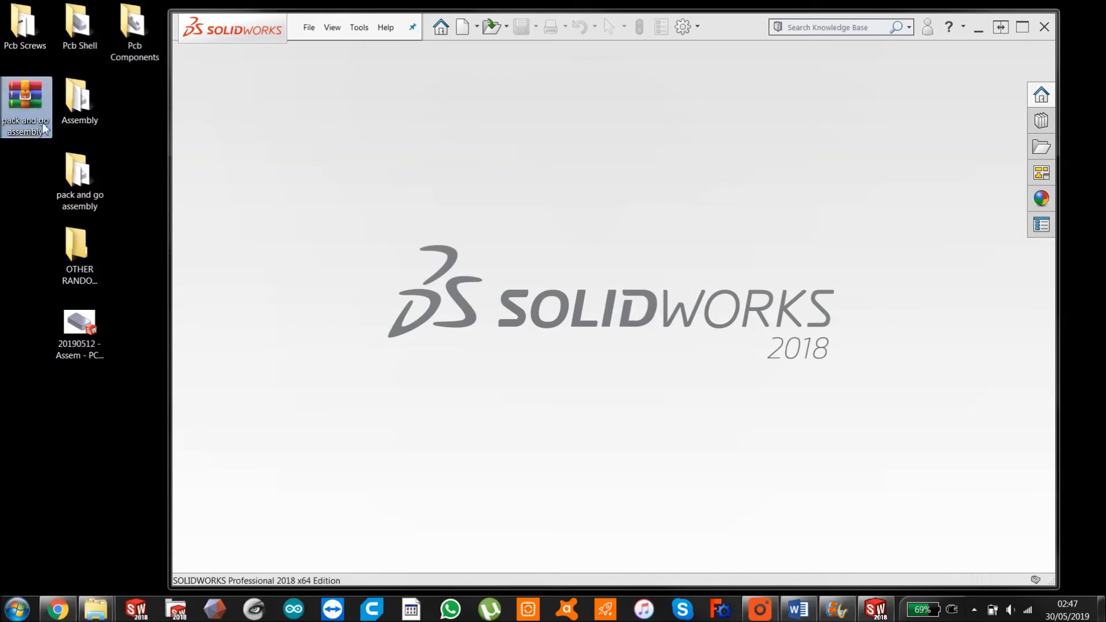
- Compose a new Gmail message to your own address with subject 'files ack and go'd'
click(58, 609)
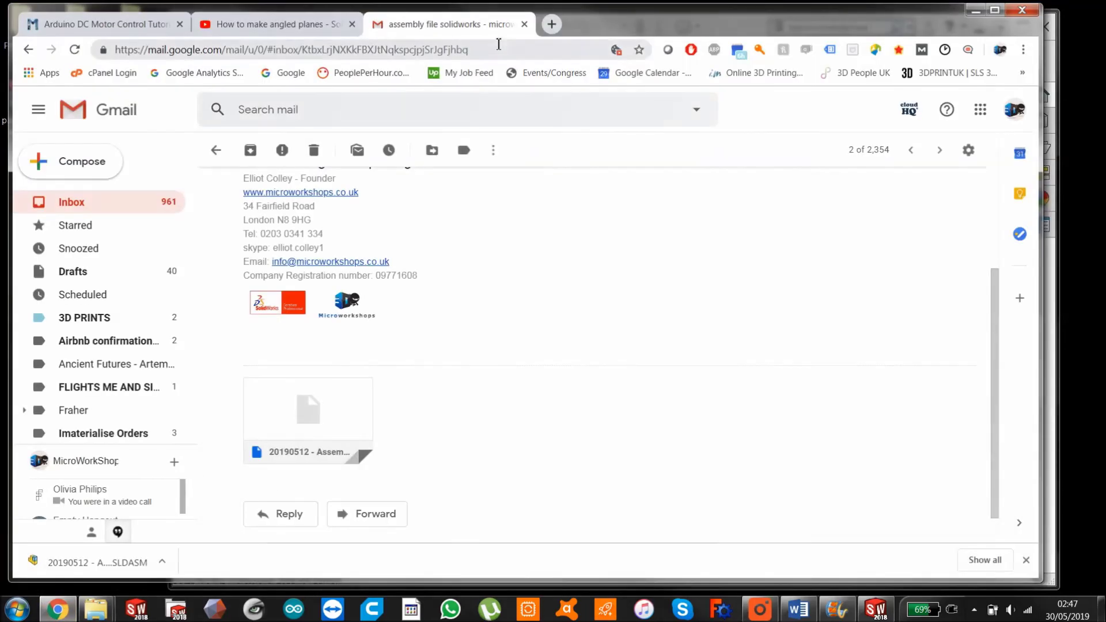
click(69, 161)
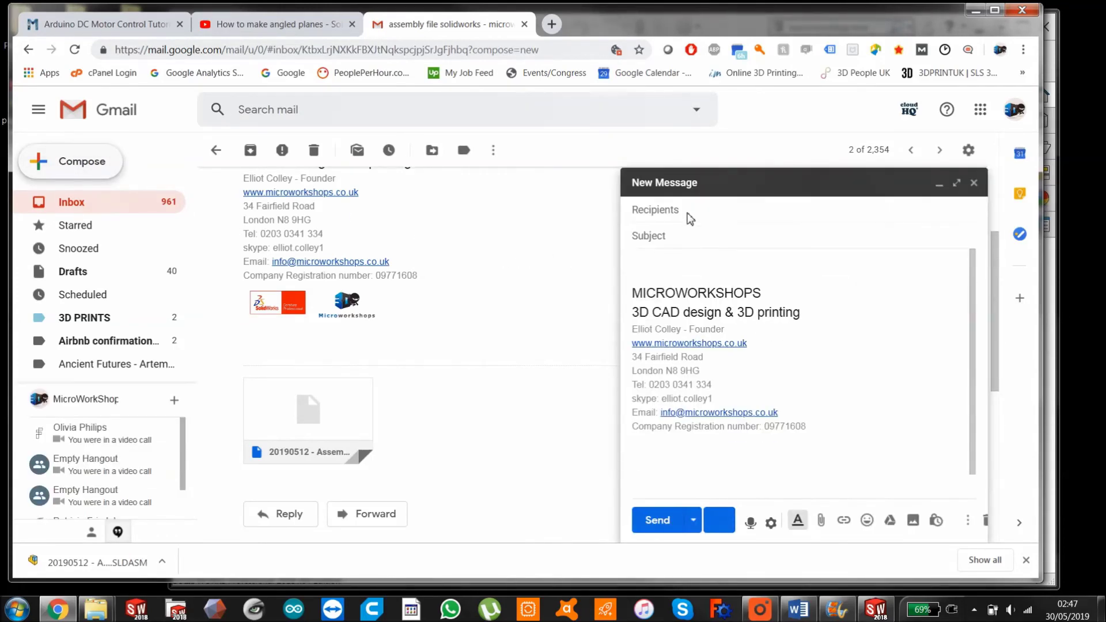
click(687, 217)
text(micro)
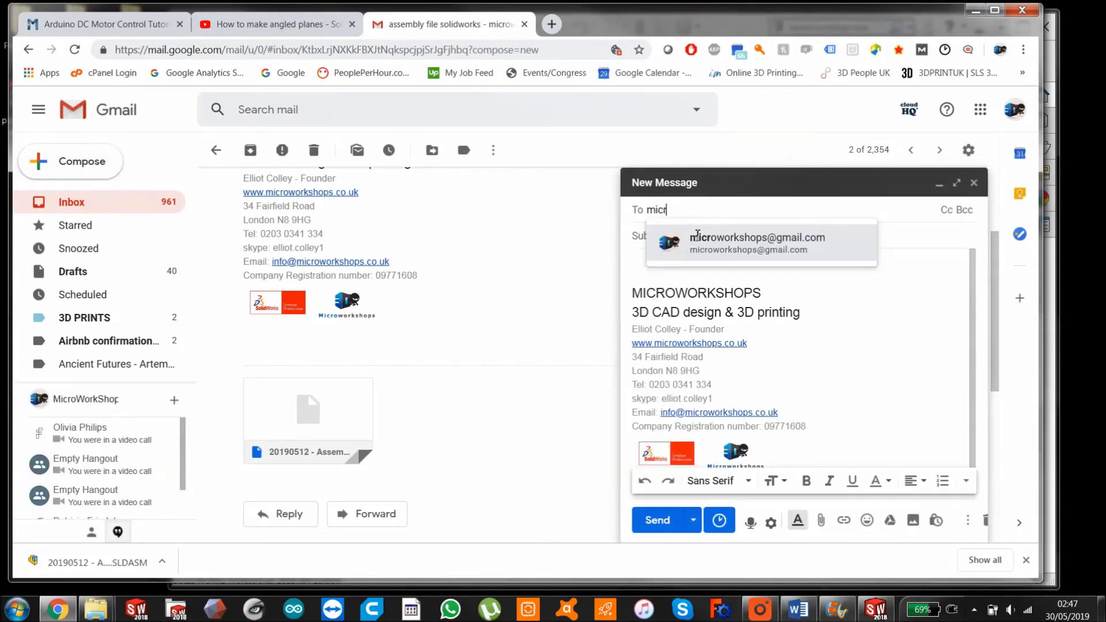
click(695, 242)
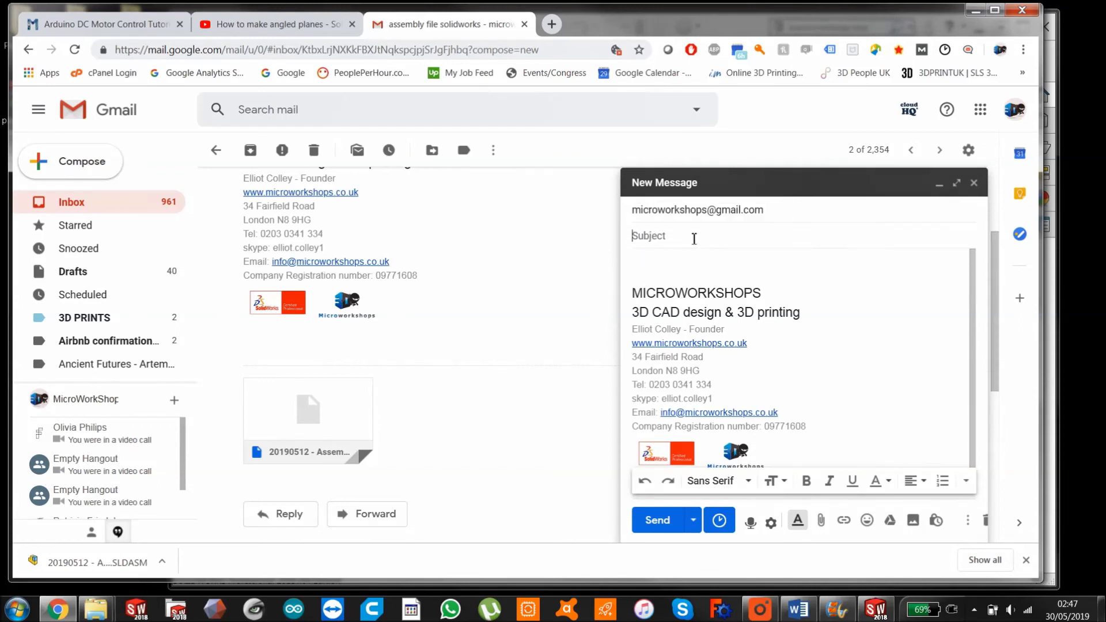
text(files ack and go'd)
- Attach pack and go assembly.rar and send the email
click(821, 519)
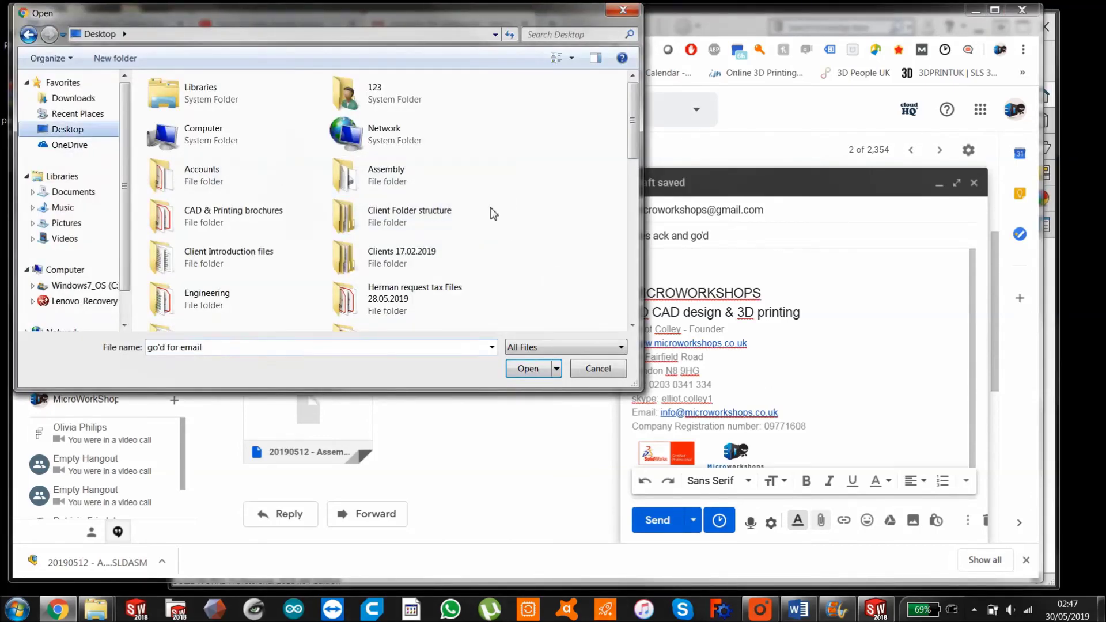
scroll(624, 231, down, 5)
scroll(607, 240, up, 3)
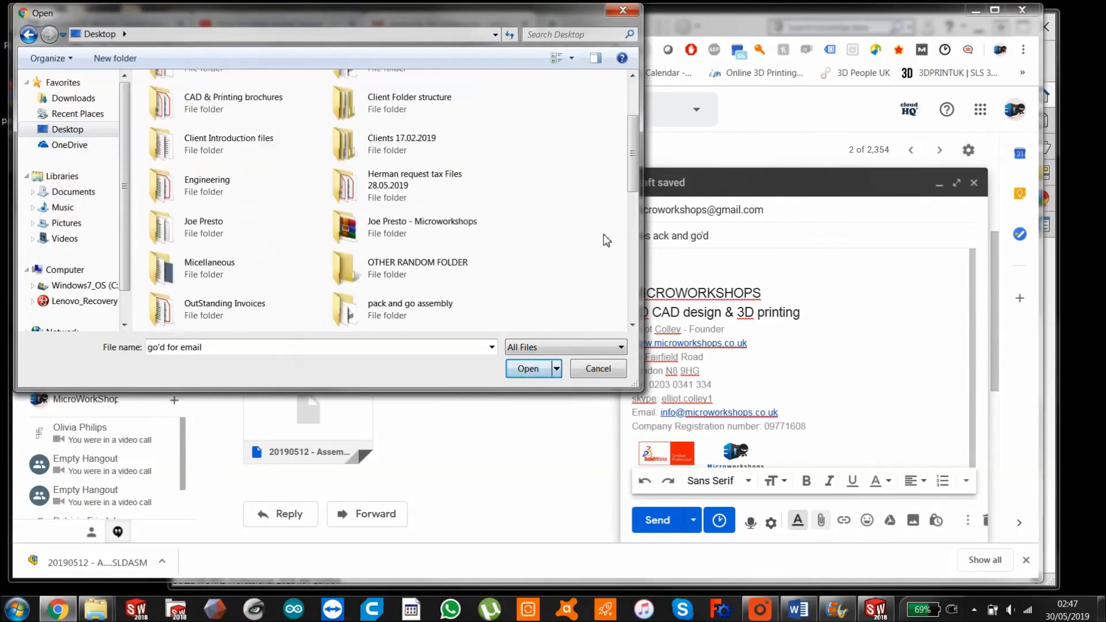
scroll(607, 240, down, 5)
double_click(242, 271)
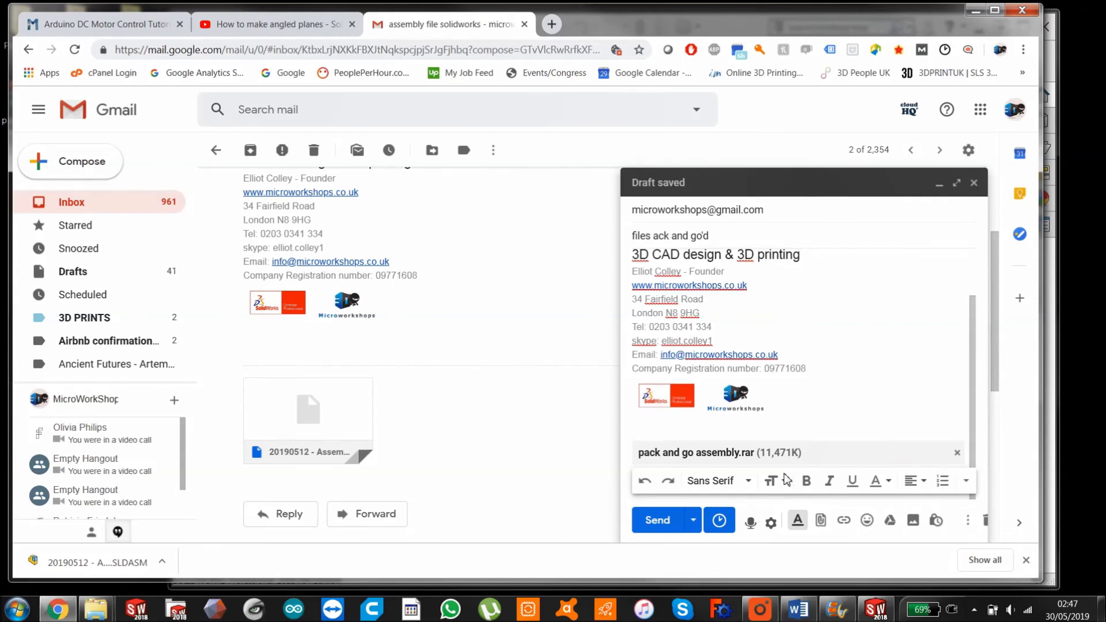
click(660, 521)
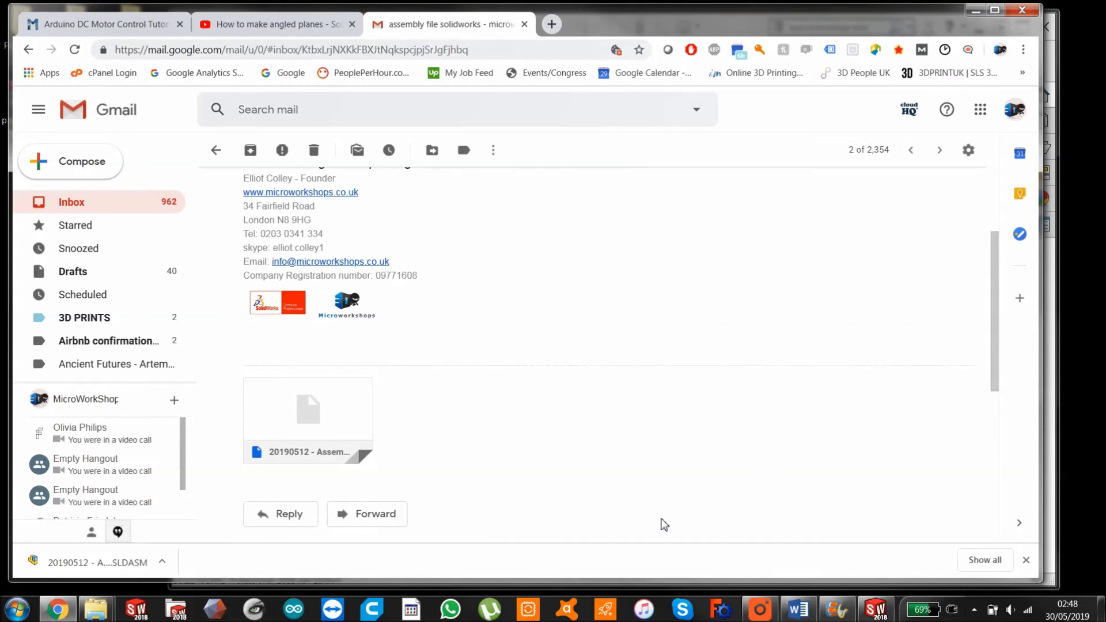
- Open the 'files ack and go'd' email, download pack and go assembly.rar, and show it in its folder
click(96, 210)
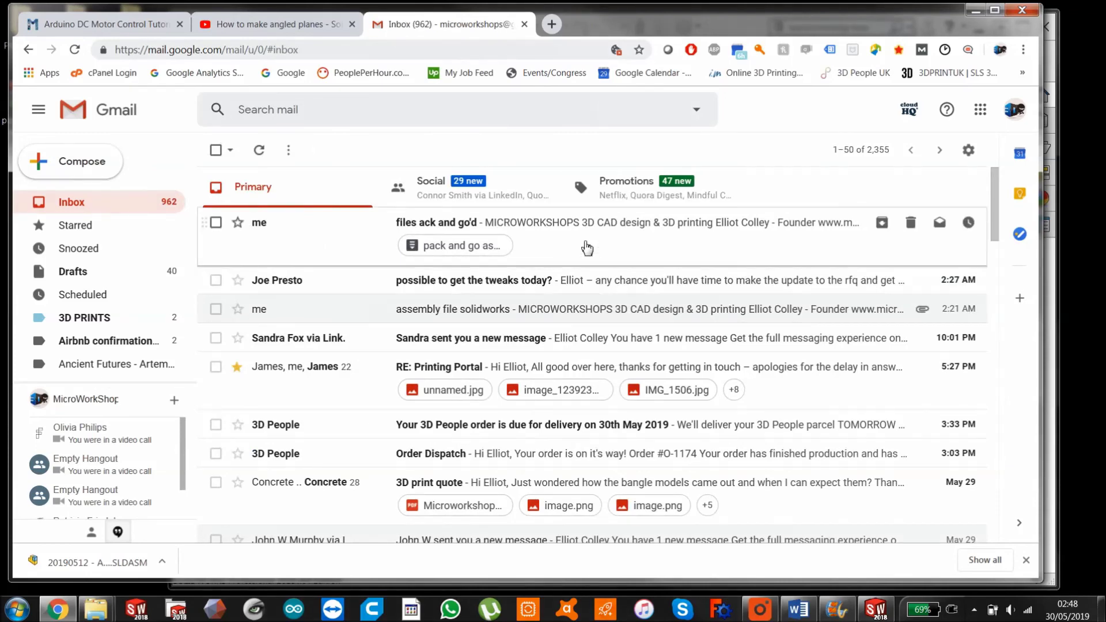
click(587, 248)
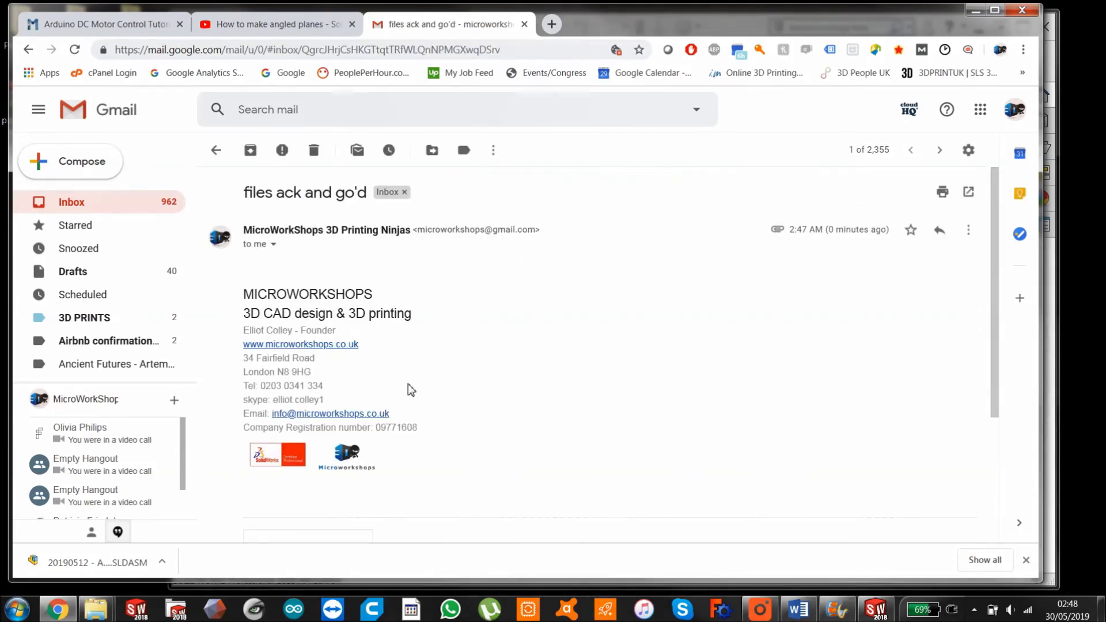
scroll(410, 369, down, 3)
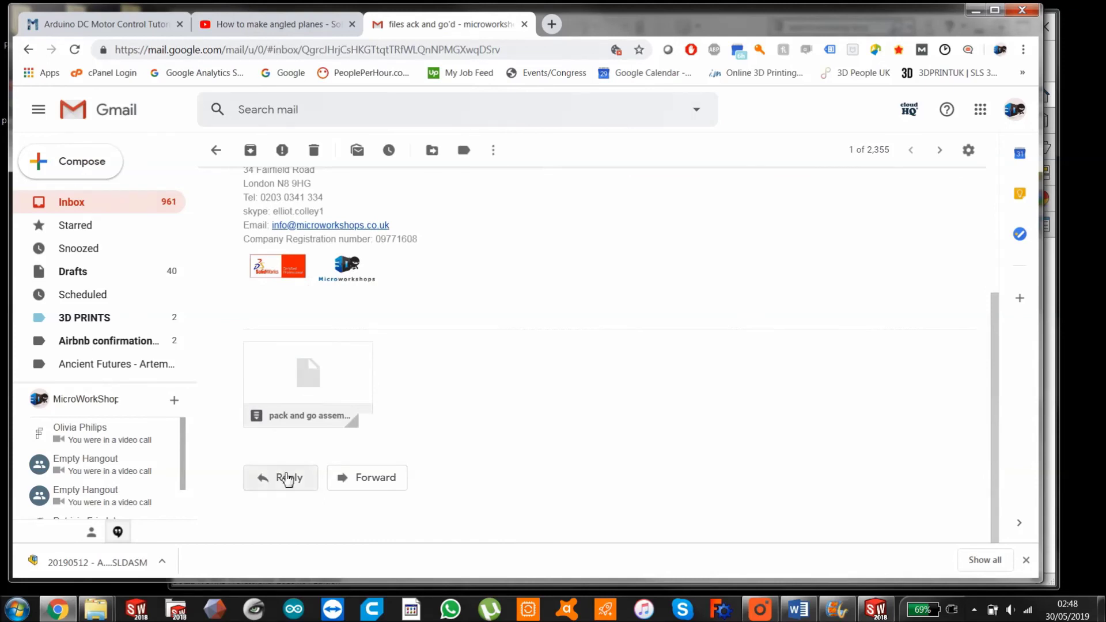
mouse_move(286, 416)
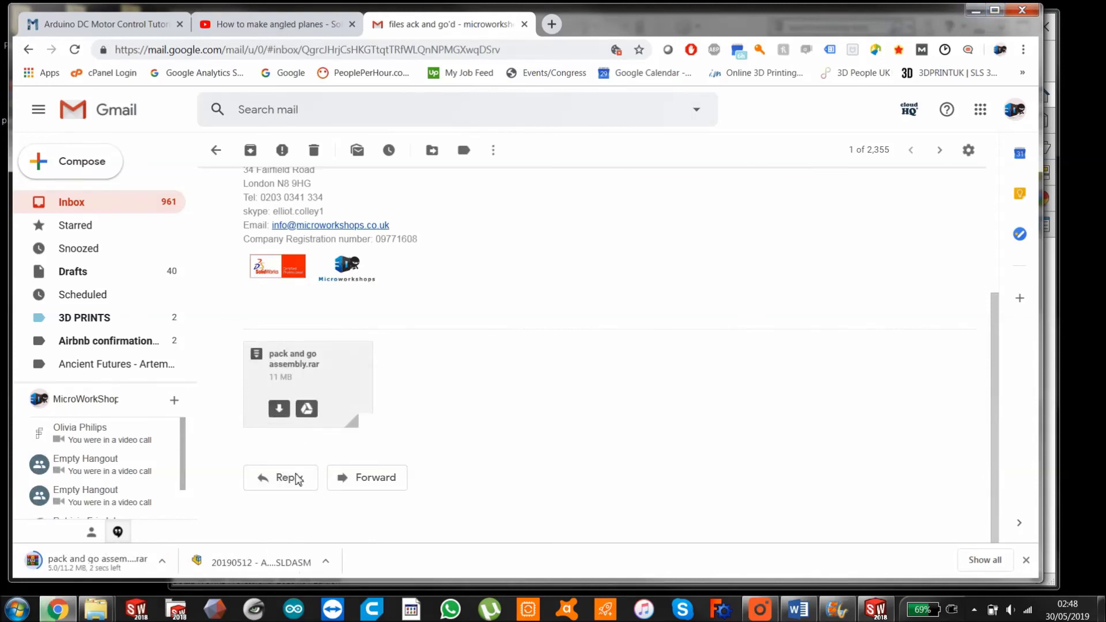
click(161, 561)
click(207, 519)
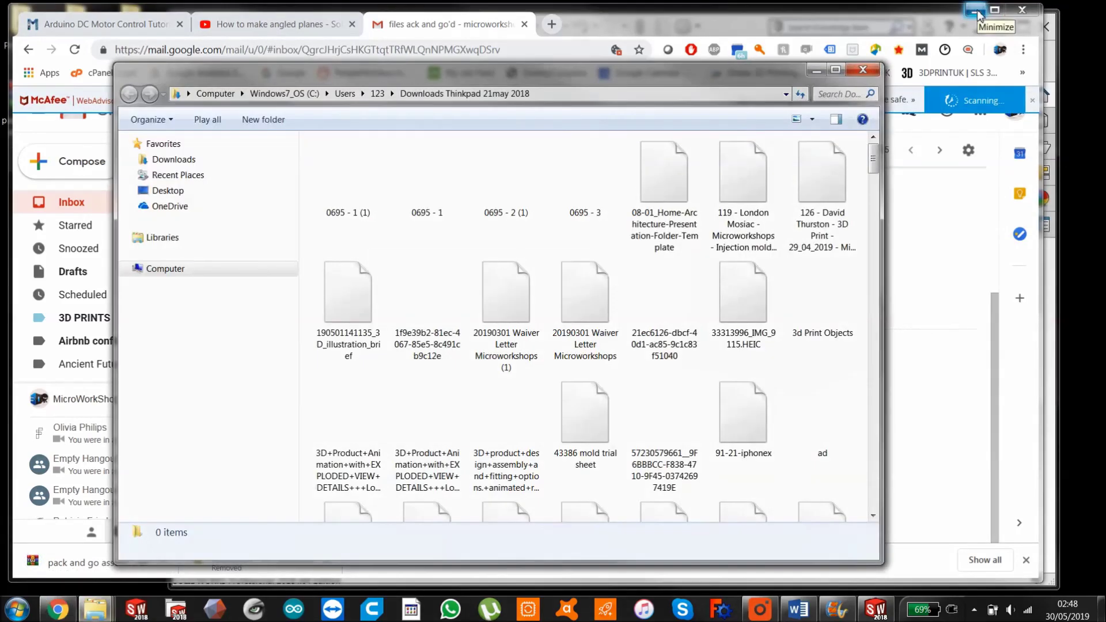
click(977, 12)
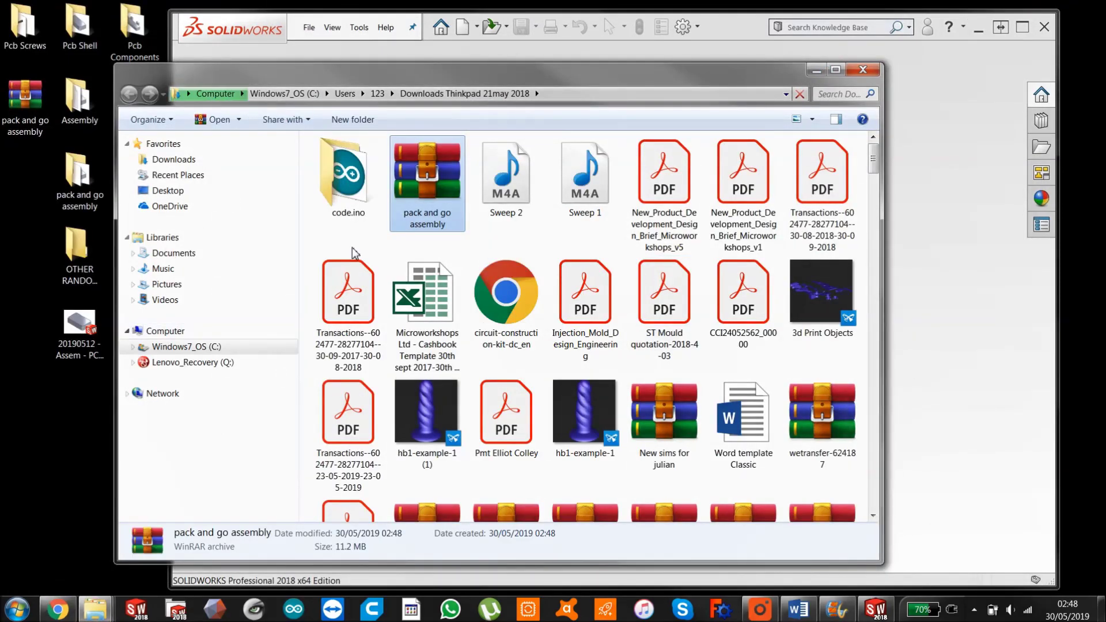
- Create a new desktop folder named 'opening assembly'
right_click(46, 426)
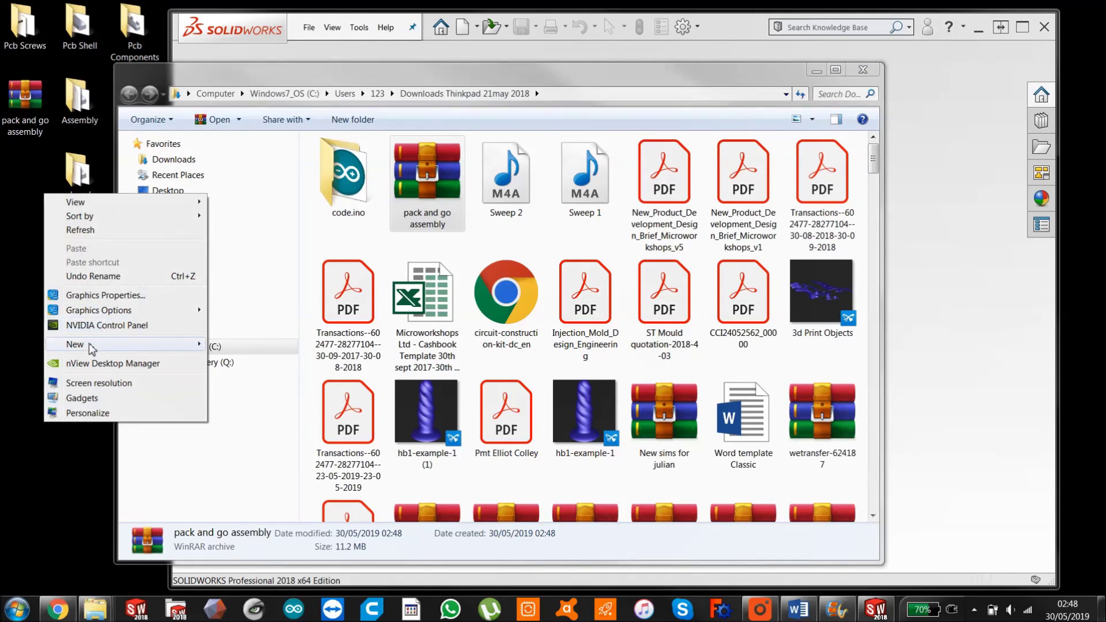
mouse_move(91, 349)
click(230, 344)
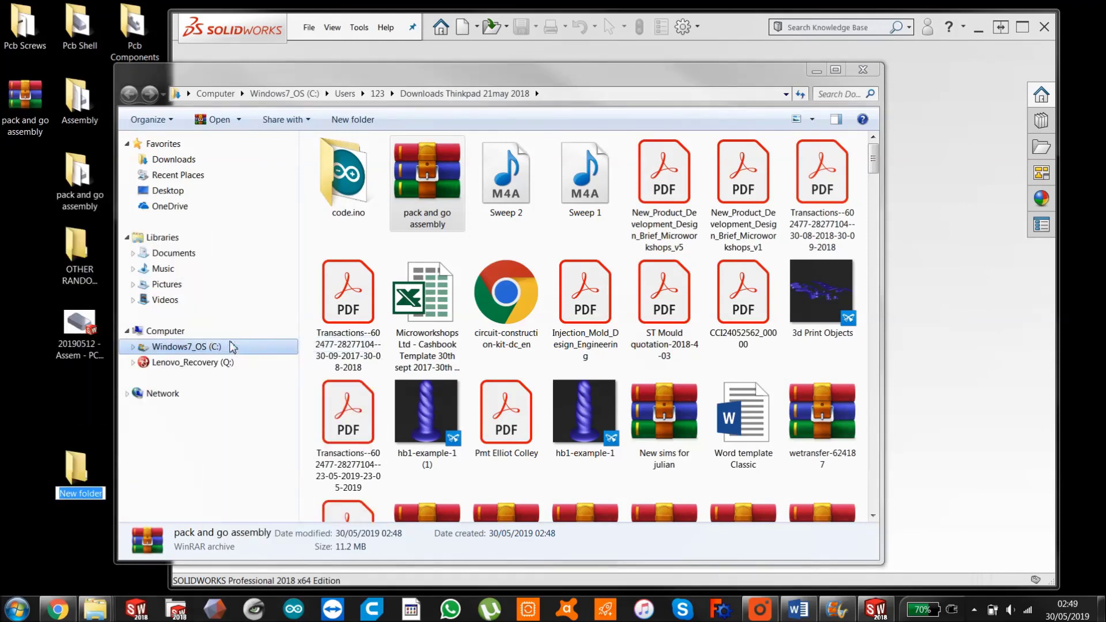
text(opening assembl)
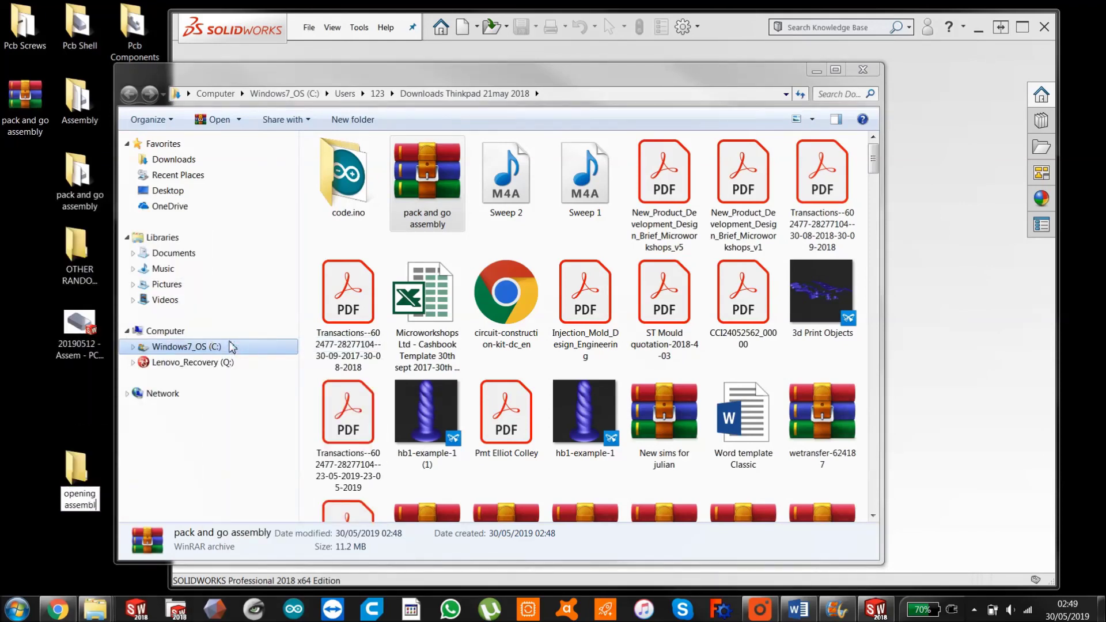
text(y)
click(99, 481)
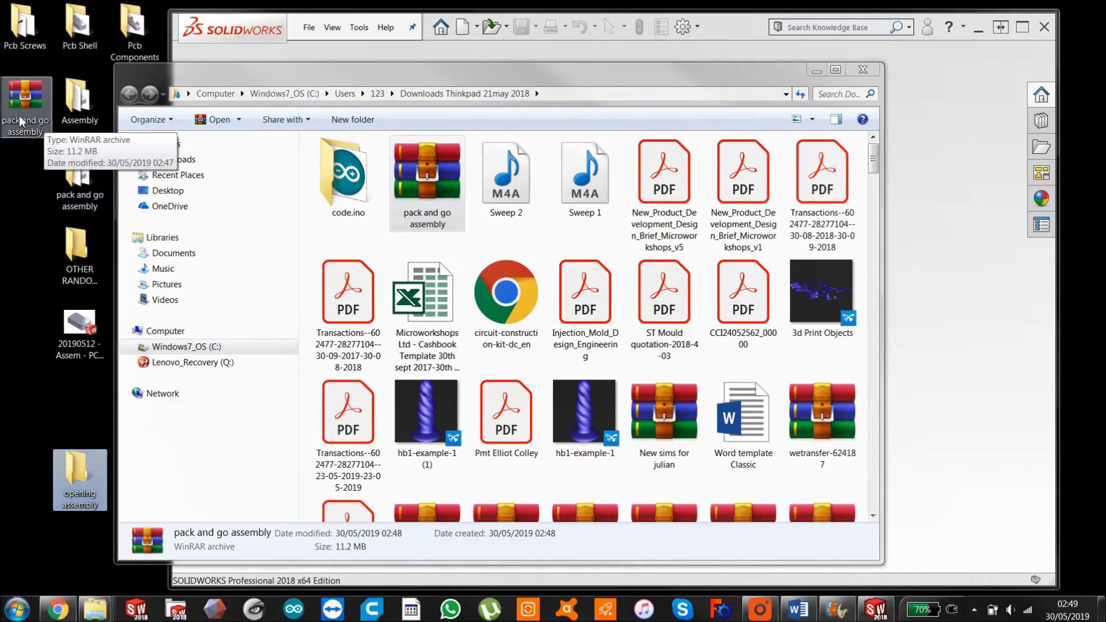
- Move the .rar into opening assembly, extract it there, and open the PCB enclosure assembly file
drag(11, 119, 89, 481)
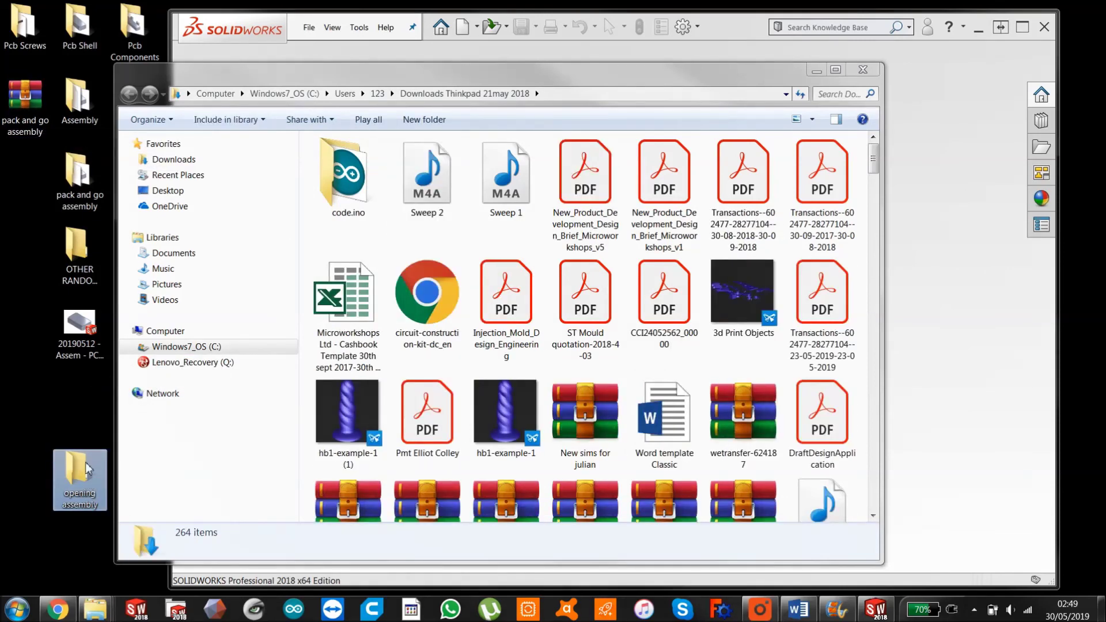
double_click(83, 481)
click(863, 69)
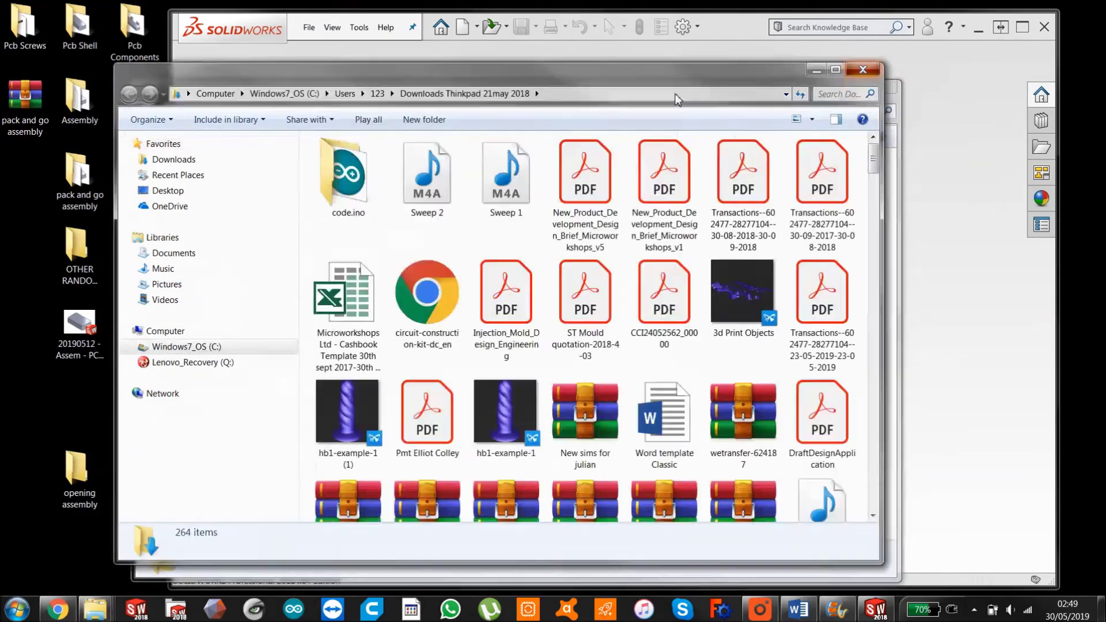
click(392, 181)
right_click(392, 182)
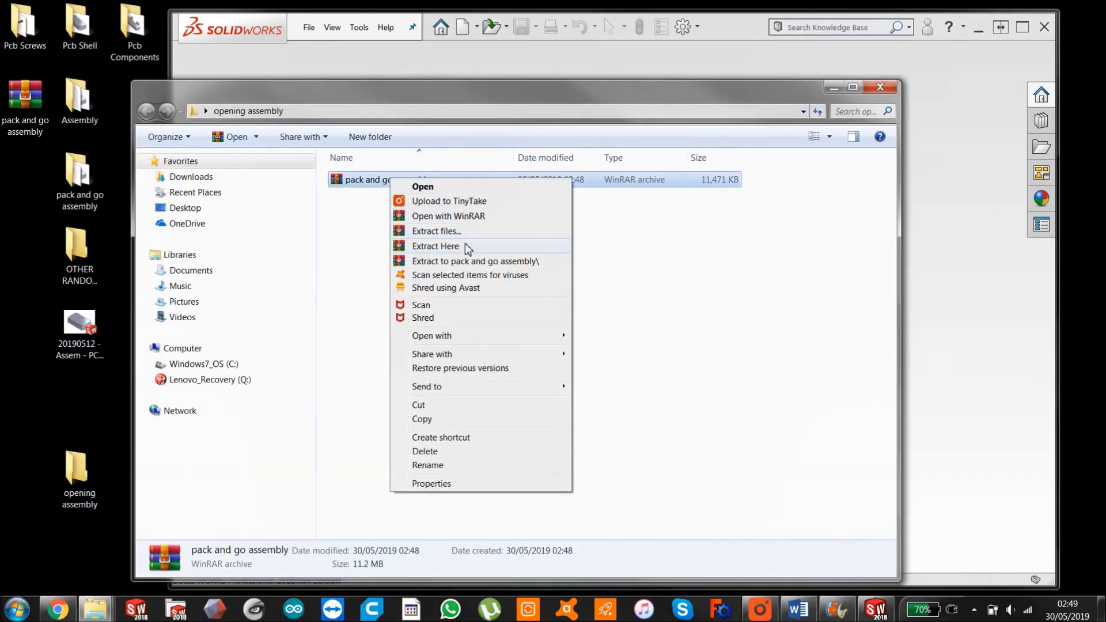
click(437, 246)
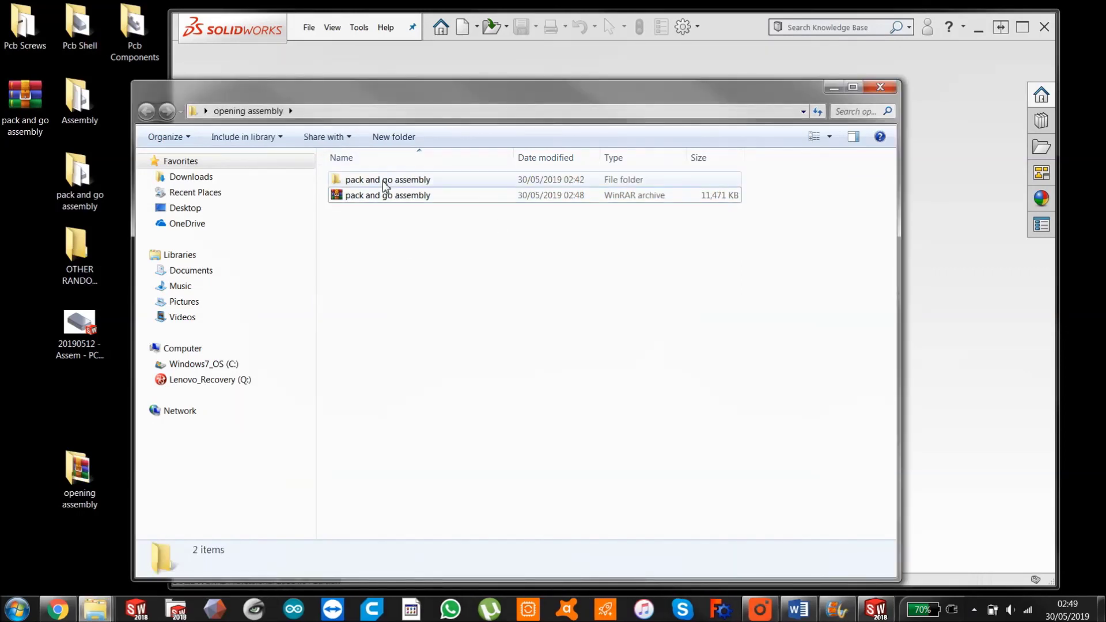
double_click(382, 179)
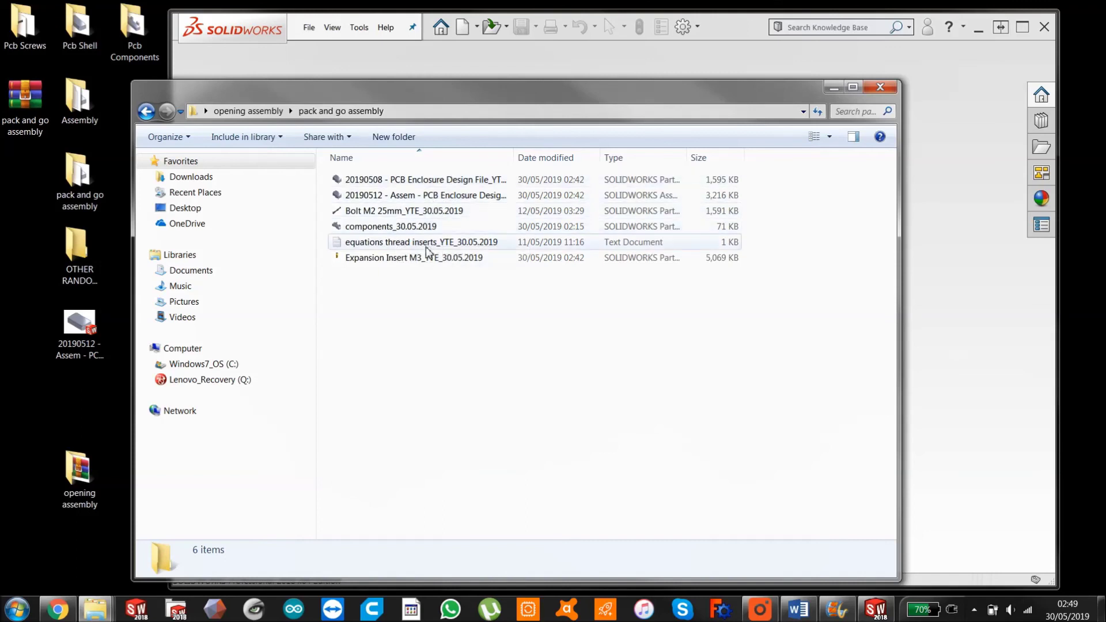
double_click(444, 196)
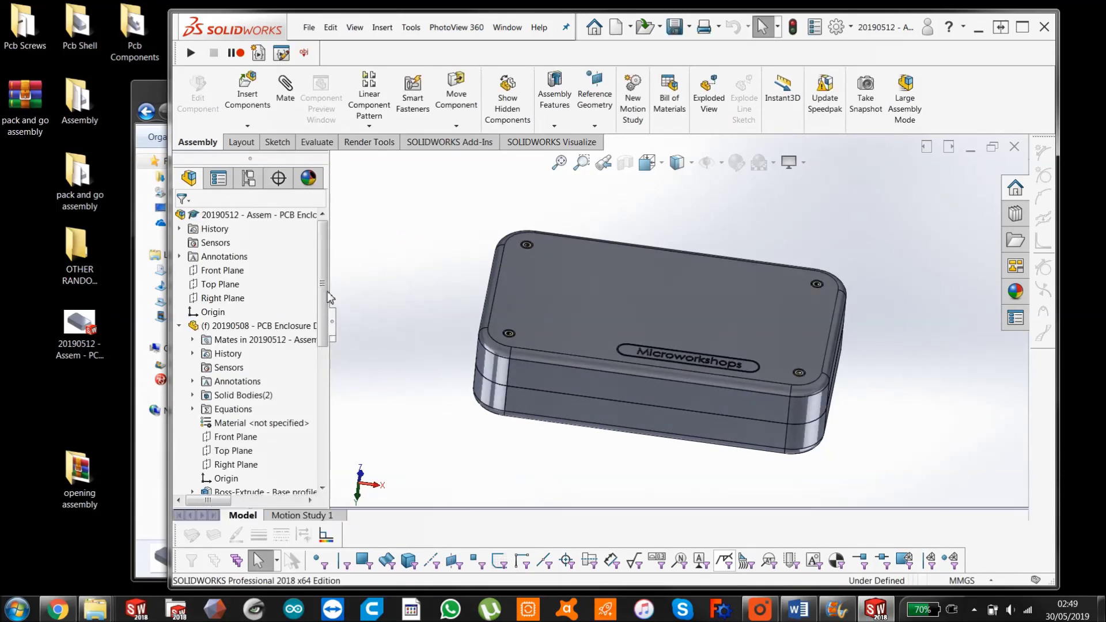
- Review the FeatureManager tree and collapse the PCB Enclosure node to list the enclosure, M2 bolt, M3 insert and component parts
scroll(325, 311, down, 5)
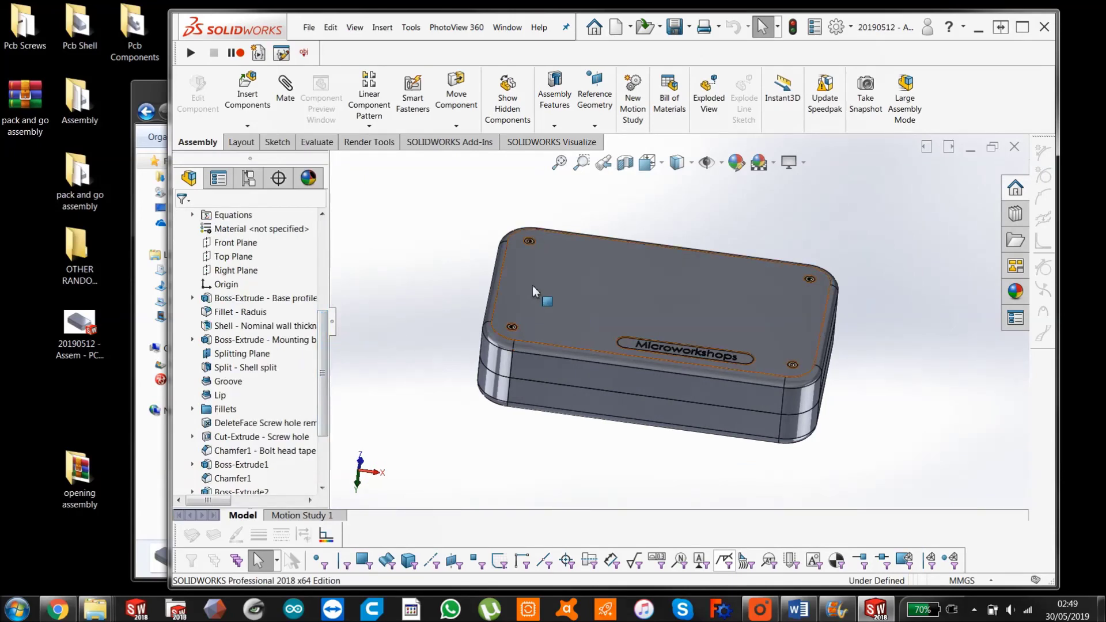
scroll(322, 368, up, 2)
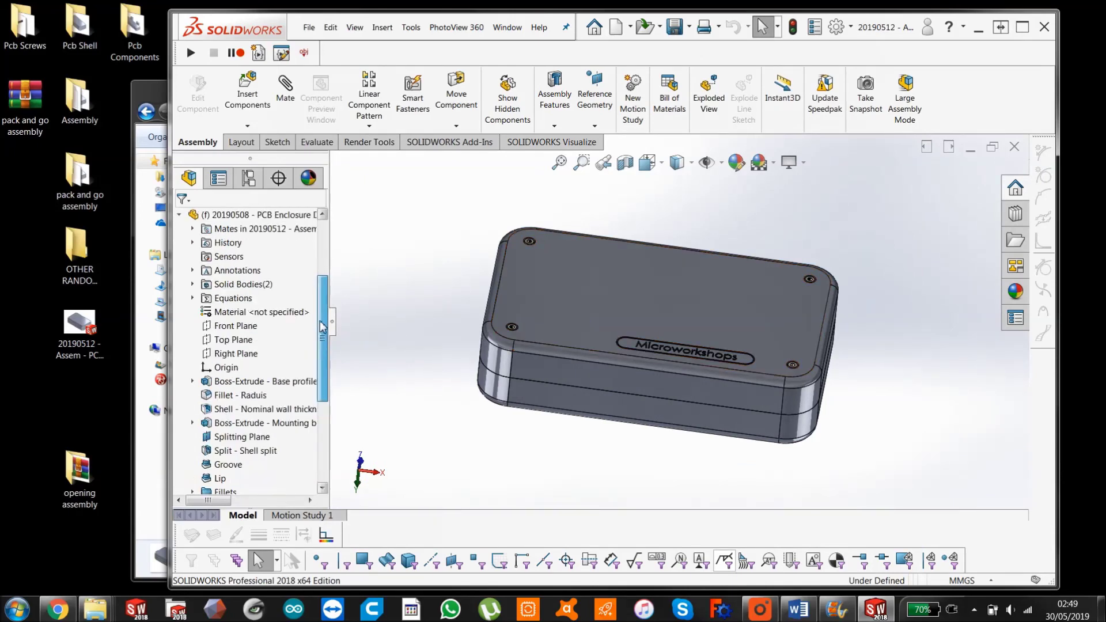
click(179, 214)
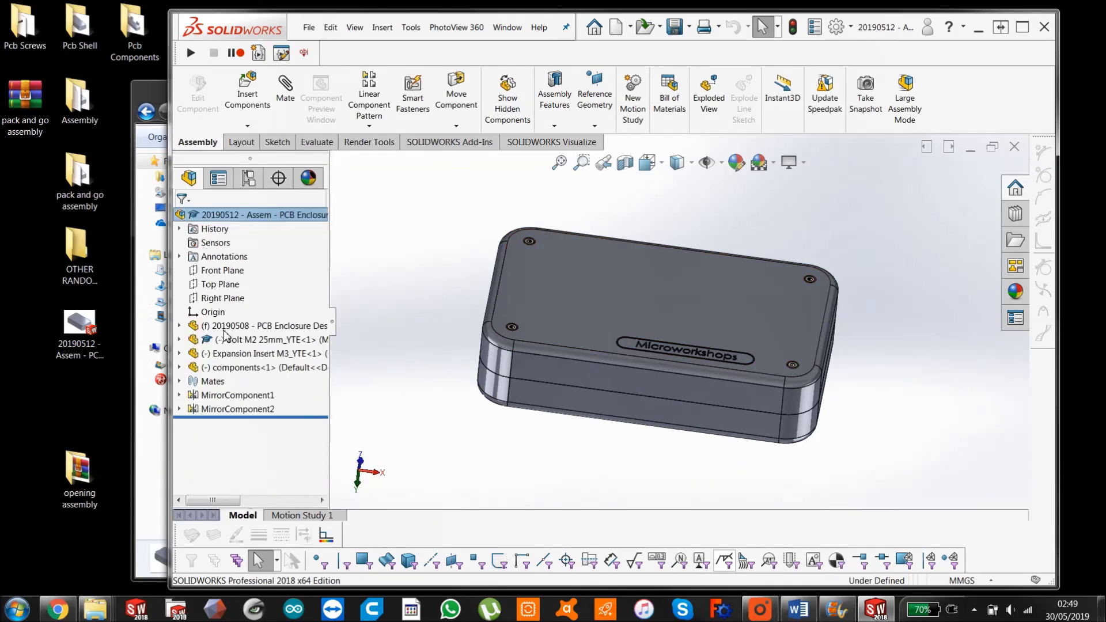